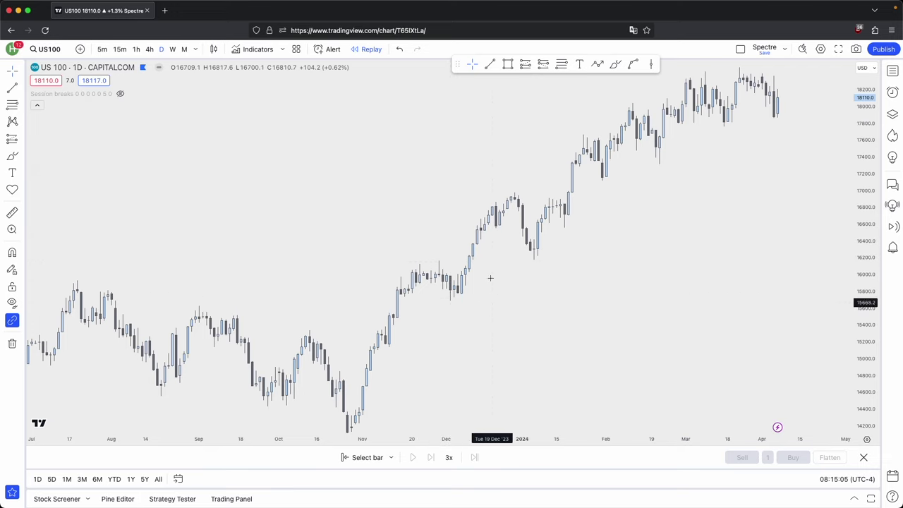
Start the US100 daily bar replay from 08 Jan '24
{"action": "scroll", "coordinate": [487, 257], "scroll_direction": "up", "scroll_amount": 3}
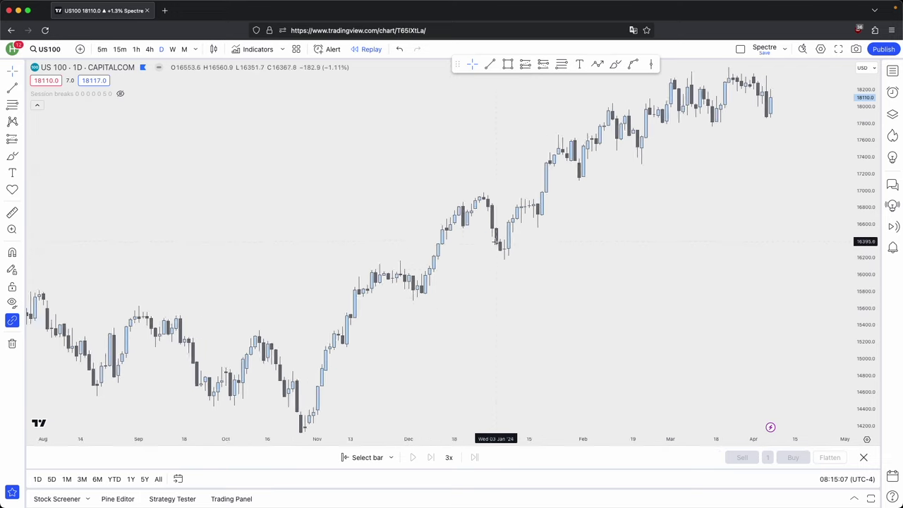
{"action": "scroll", "coordinate": [816, 146], "scroll_direction": "up", "scroll_amount": 5}
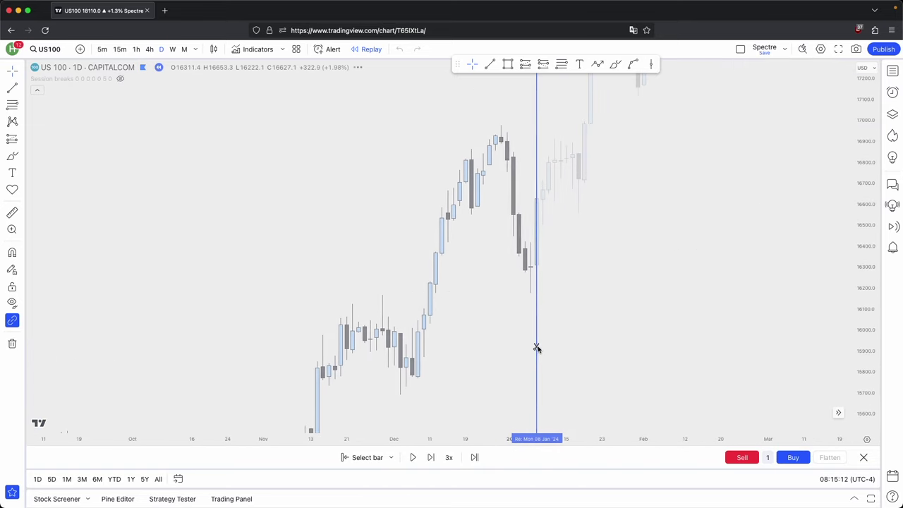
{"action": "left_click", "coordinate": [536, 346]}
Draw a rectangle from 16232.0 to 16356.2 starting at 11 Dec '23 and extend it to 05 Jan '24
{"action": "left_click", "coordinate": [390, 273]}
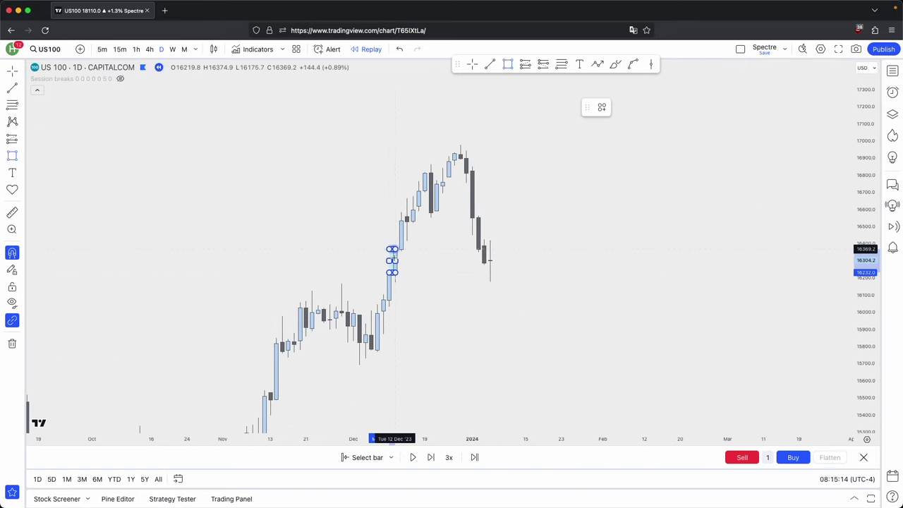
{"action": "left_click", "coordinate": [397, 252]}
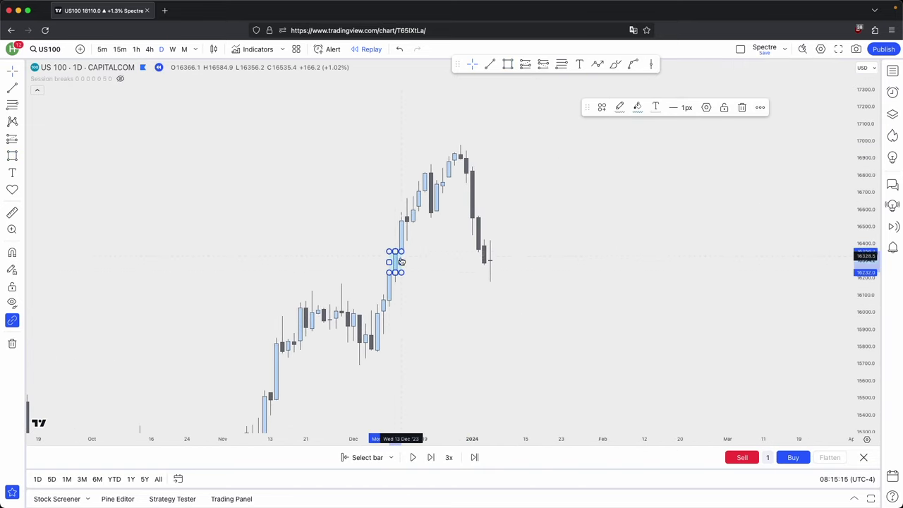
{"action": "left_click_drag", "start_coordinate": [400, 262], "coordinate": [496, 283]}
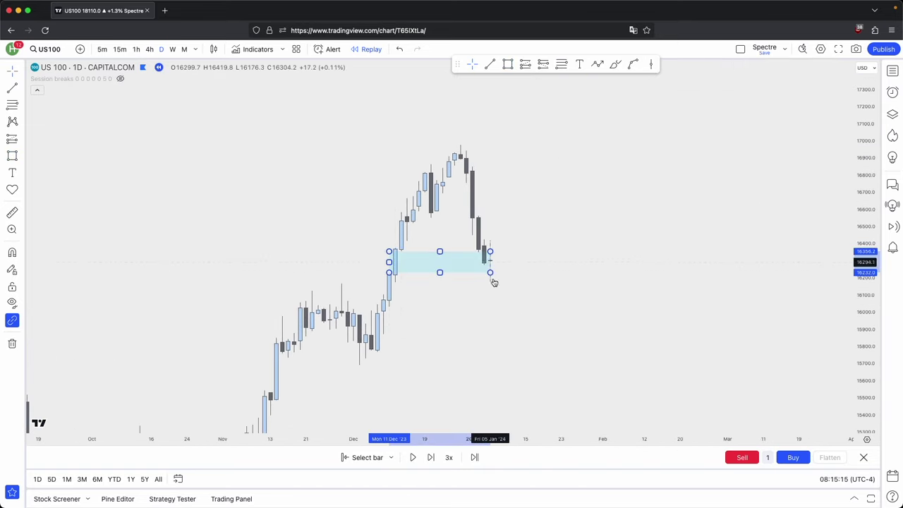
{"action": "left_click", "coordinate": [597, 211]}
Draw a second rectangle below the first, starting at the 08 Dec '23 high of 16102.2, and extend it past the latest candle
{"action": "left_click", "coordinate": [508, 65]}
{"action": "left_click", "coordinate": [383, 295], "text": "super"}
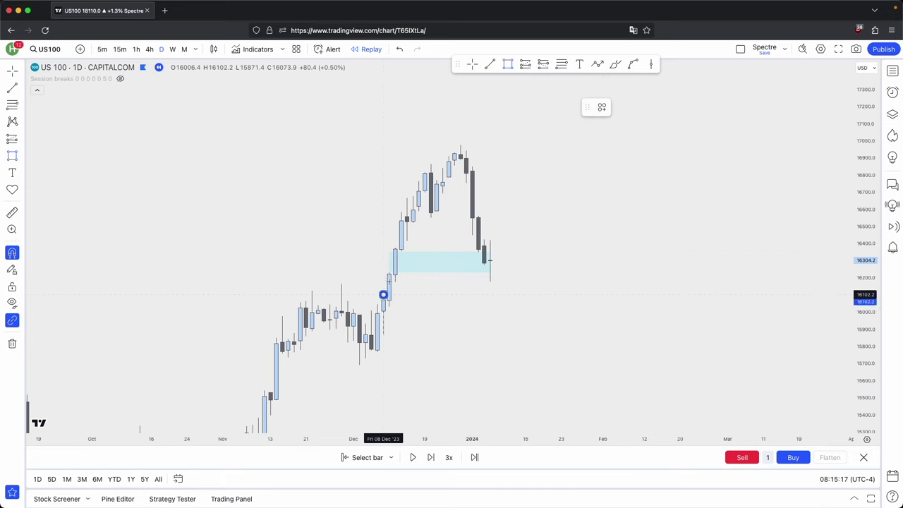
{"action": "left_click", "coordinate": [399, 284], "text": "super"}
{"action": "left_click_drag", "start_coordinate": [415, 293], "coordinate": [508, 293]}
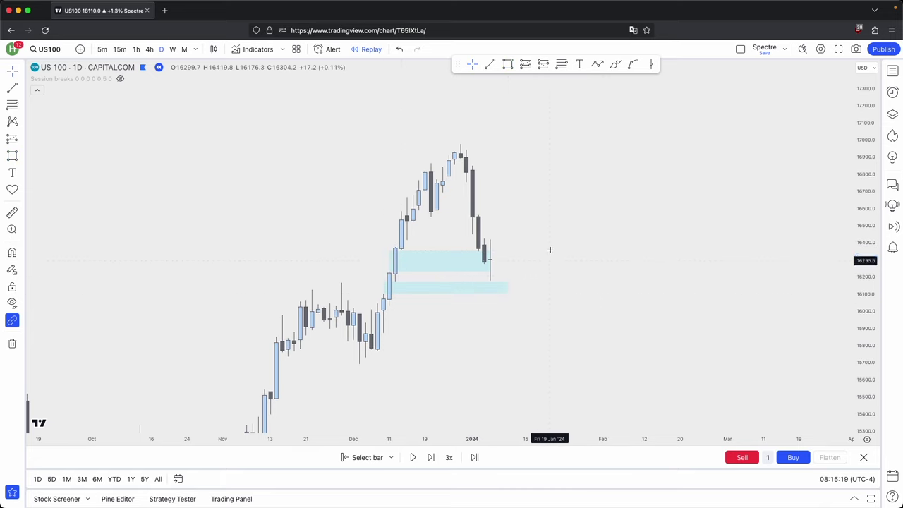
Draw a thin rectangle just above the first zone, starting at the 12 Dec '23 candle's high, and extend it past the latest candle
{"action": "left_click", "coordinate": [507, 65]}
{"action": "left_click", "coordinate": [395, 247], "text": "super"}
{"action": "left_click", "coordinate": [406, 241], "text": "super"}
{"action": "left_click_drag", "start_coordinate": [408, 243], "coordinate": [533, 254]}
{"action": "left_click", "coordinate": [555, 247]}
Draw a fourth, wide rectangle at the early December lows and narrow it to about 15775–15860, starting at the rally's first candle
{"action": "left_click", "coordinate": [508, 65]}
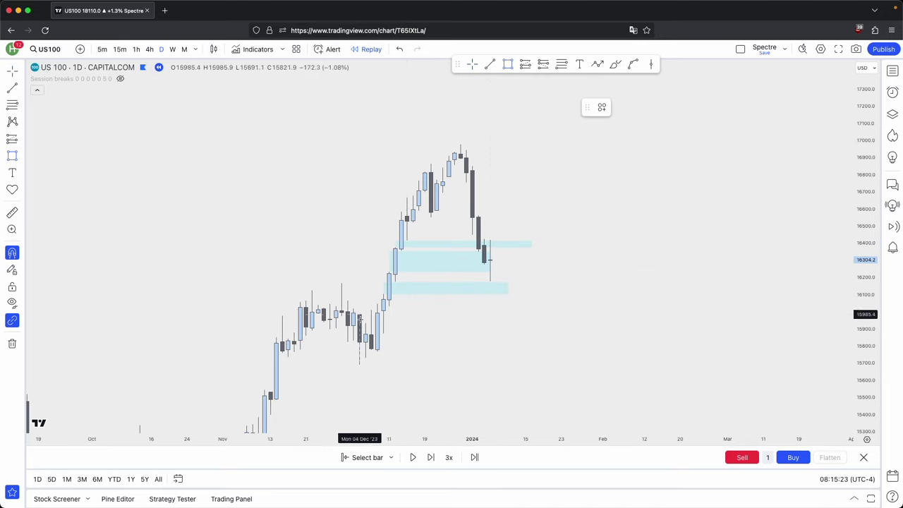
{"action": "left_click", "coordinate": [359, 315], "text": "super"}
{"action": "left_click_drag", "start_coordinate": [371, 348], "coordinate": [615, 336]}
{"action": "left_click_drag", "start_coordinate": [611, 378], "coordinate": [604, 376]}
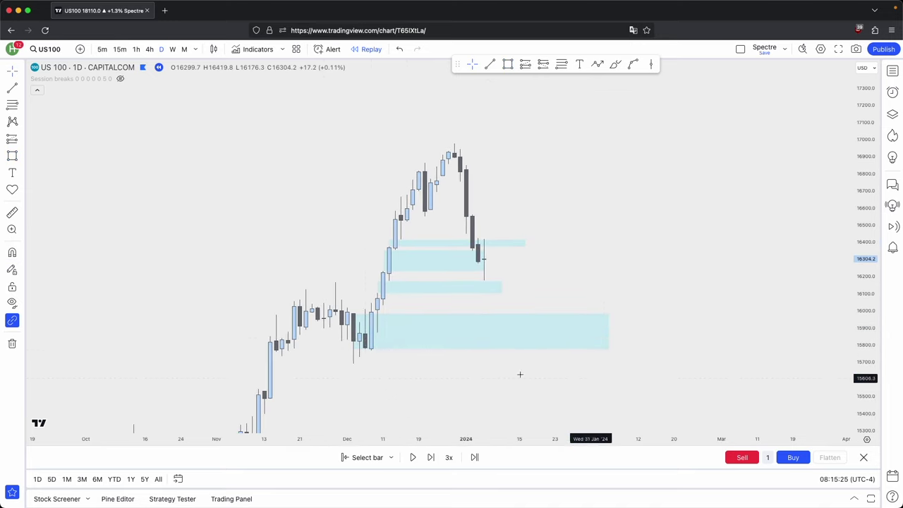
{"action": "left_click_drag", "start_coordinate": [350, 313], "coordinate": [371, 335]}
{"action": "left_click", "coordinate": [439, 316]}
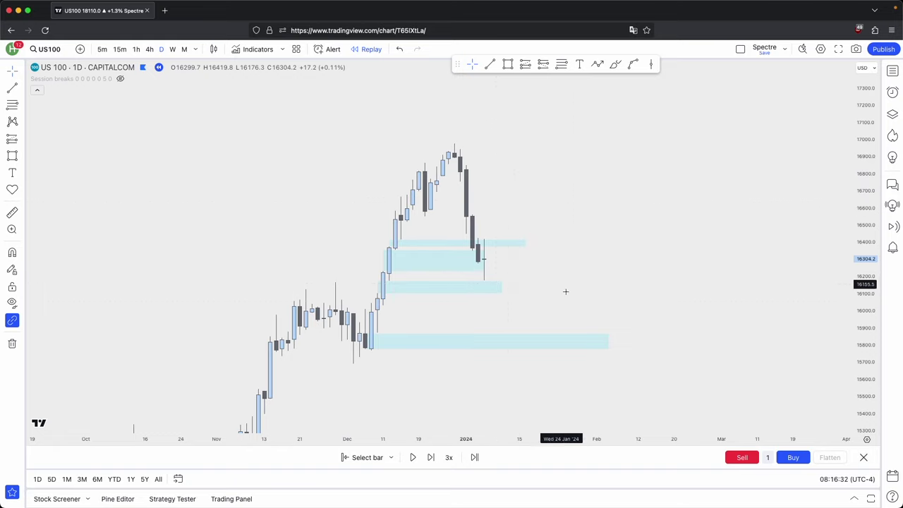
Delete all four rectangles from the chart
{"action": "left_click_drag", "start_coordinate": [651, 377], "coordinate": [366, 211]}
{"action": "left_click", "coordinate": [742, 107]}
{"action": "left_click_drag", "start_coordinate": [652, 146], "coordinate": [383, 118]}
Draw a Fib Retracement from about 16688 down to 16098 in the empty area beside price and review its level settings
{"action": "left_click", "coordinate": [561, 64]}
{"action": "left_click", "coordinate": [535, 134]}
{"action": "left_click", "coordinate": [434, 235]}
{"action": "left_click_drag", "start_coordinate": [749, 205], "coordinate": [713, 167]}
{"action": "left_click_drag", "start_coordinate": [868, 238], "coordinate": [868, 322]}
{"action": "scroll", "coordinate": [708, 314], "scroll_direction": "down", "scroll_amount": 3}
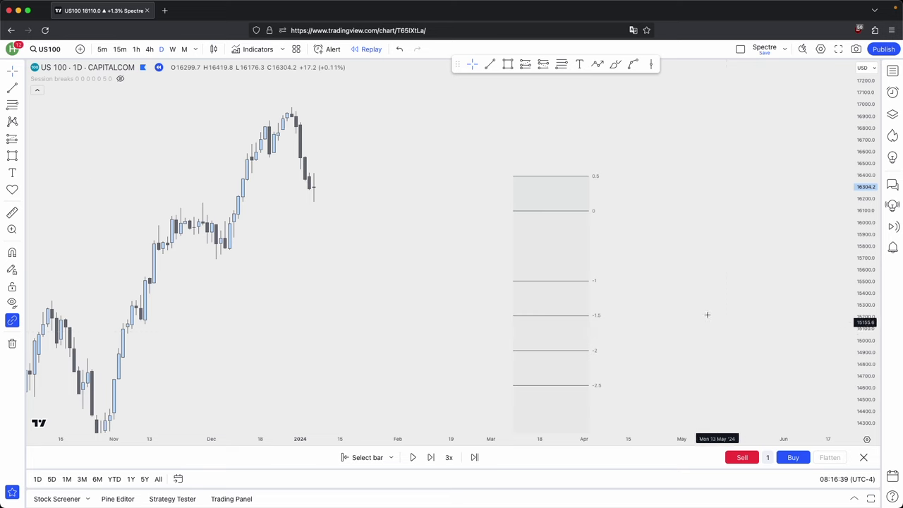
{"action": "left_click_drag", "start_coordinate": [707, 315], "coordinate": [623, 278]}
{"action": "double_click", "coordinate": [460, 177]}
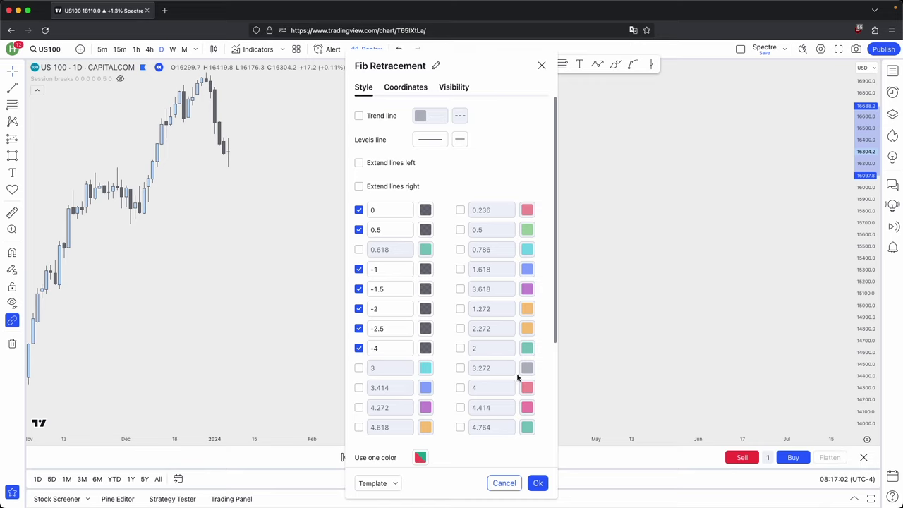
{"action": "left_click", "coordinate": [537, 483]}
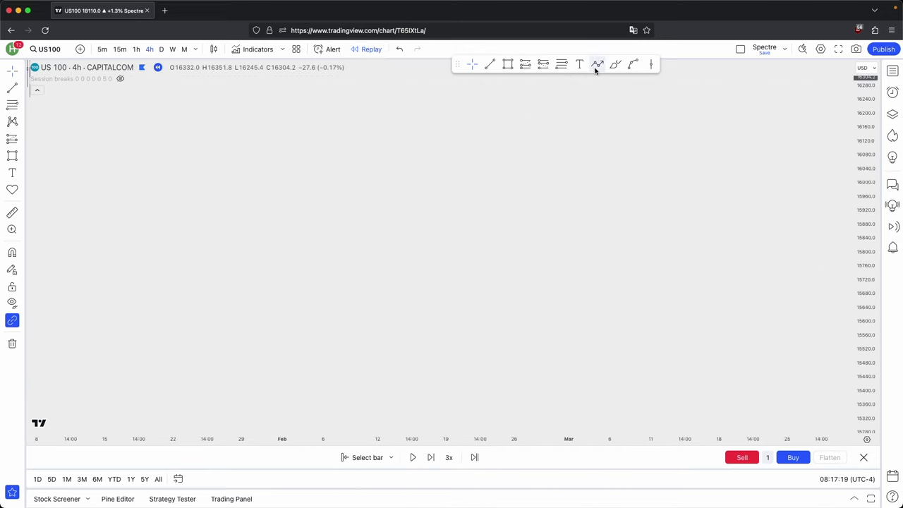
Draw a seven-point zigzag path on the empty 4h chart: two falling lows, a strong rally, a pullback and a higher high
{"action": "left_click", "coordinate": [597, 65]}
{"action": "left_click", "coordinate": [258, 145]}
{"action": "left_click", "coordinate": [326, 275]}
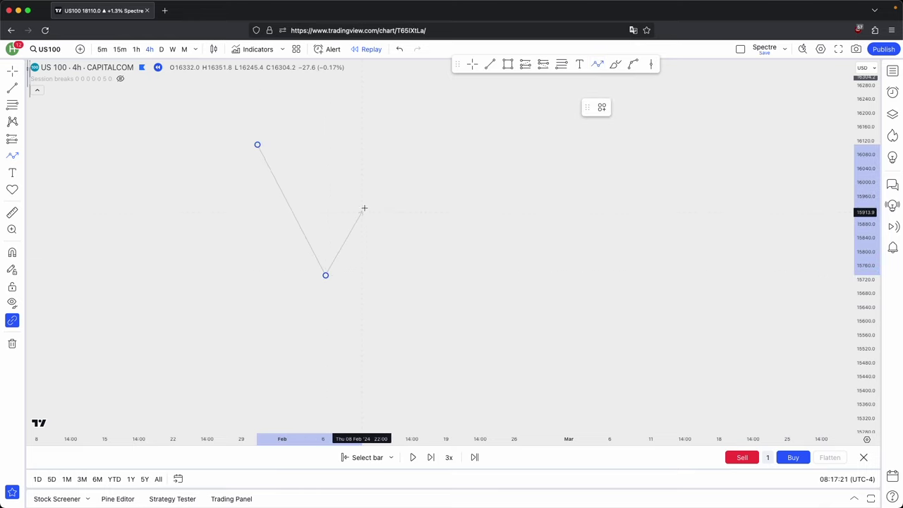
{"action": "left_click", "coordinate": [364, 206]}
{"action": "left_click", "coordinate": [423, 361]}
{"action": "left_click", "coordinate": [502, 142]}
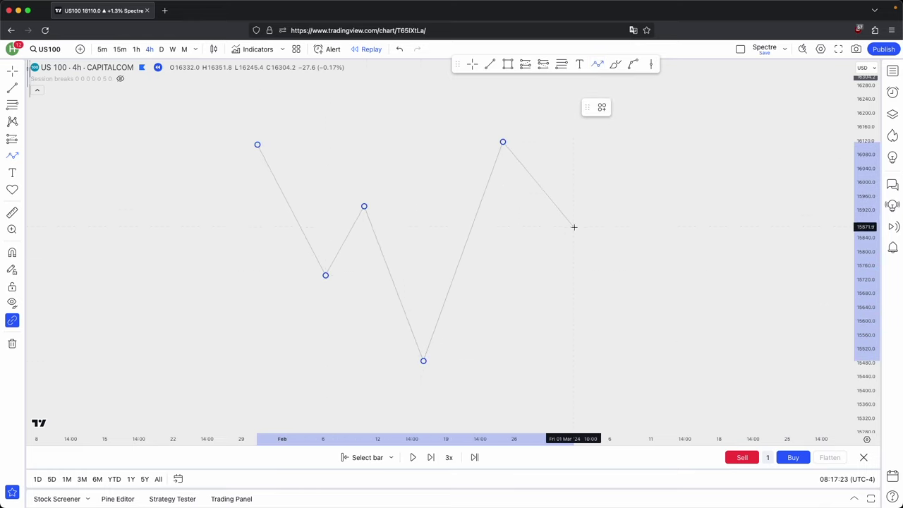
{"action": "left_click", "coordinate": [573, 227]}
{"action": "double_click", "coordinate": [641, 83]}
{"action": "left_click", "coordinate": [675, 111]}
{"action": "left_click_drag", "start_coordinate": [650, 148], "coordinate": [650, 151]}
{"action": "left_click", "coordinate": [580, 68]}
{"action": "left_click", "coordinate": [580, 68]}
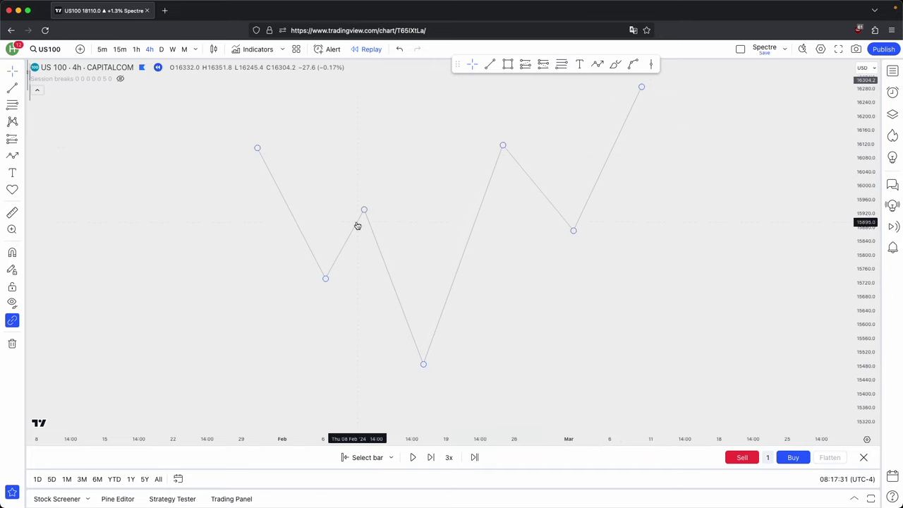
Draw a horizontal line at the path's first low with the Sellside LQ template and another from the swing high that follows
{"action": "left_click", "coordinate": [490, 64]}
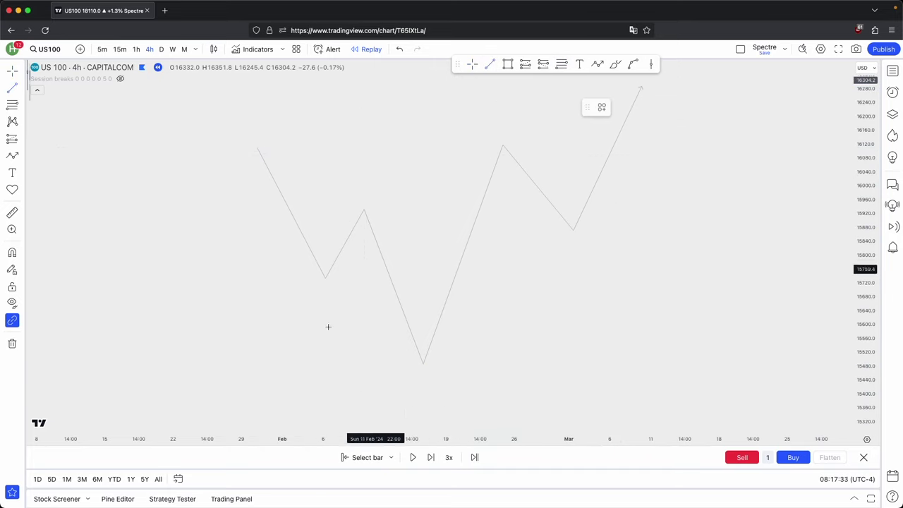
{"action": "left_click", "coordinate": [325, 278]}
{"action": "left_click", "coordinate": [382, 278]}
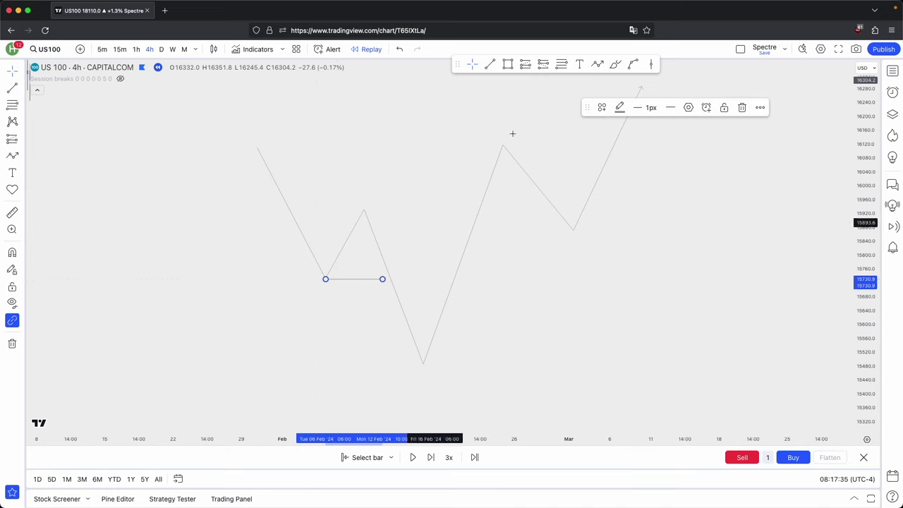
{"action": "left_click", "coordinate": [602, 107]}
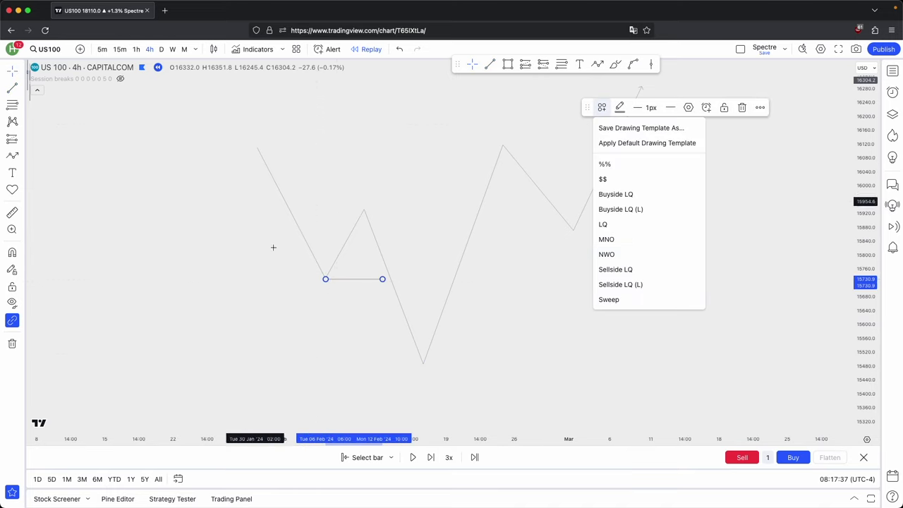
{"action": "left_click", "coordinate": [634, 269]}
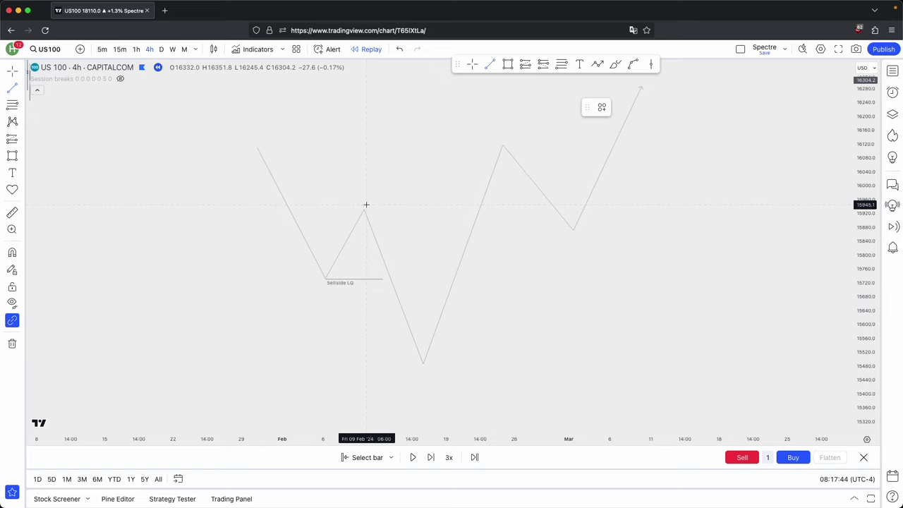
{"action": "left_click", "coordinate": [390, 208]}
{"action": "left_click", "coordinate": [464, 209]}
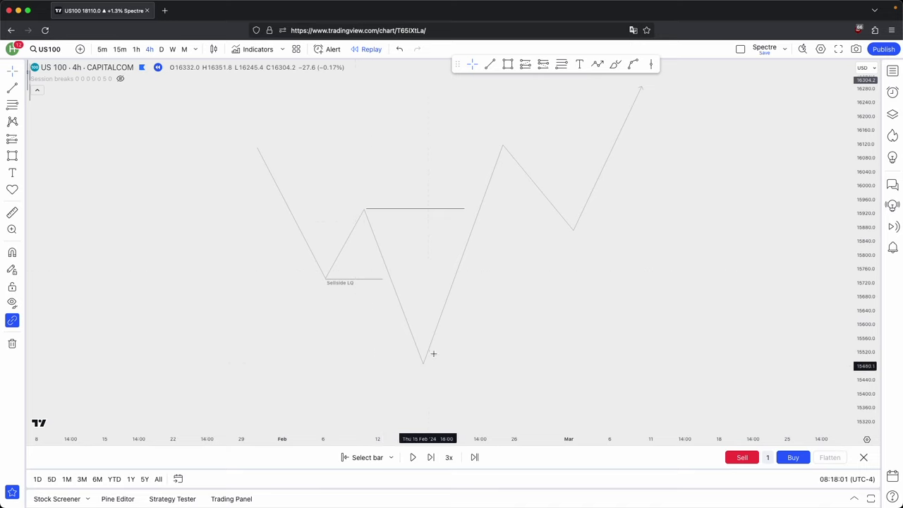
Draw a Fib Retracement from the path's lowest point to the swing high before it
{"action": "left_click", "coordinate": [562, 63]}
{"action": "left_click", "coordinate": [425, 363]}
{"action": "left_click", "coordinate": [362, 208]}
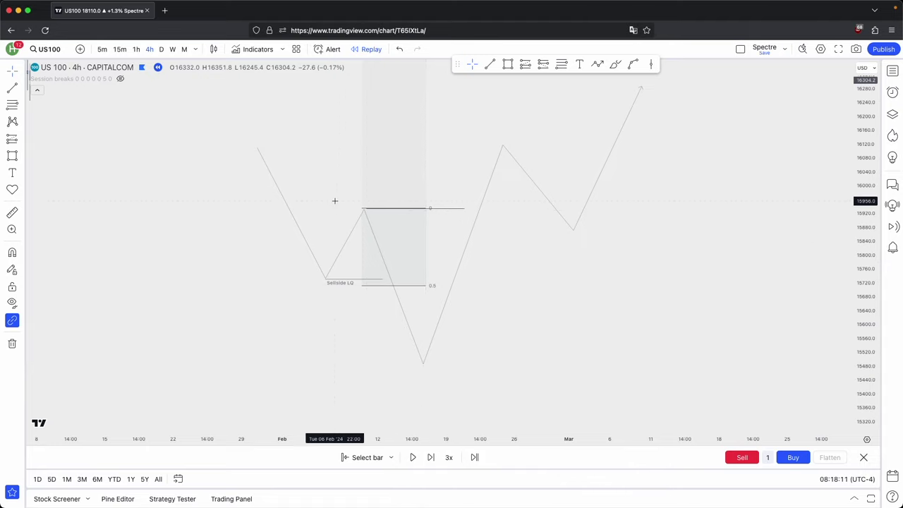
{"action": "scroll", "coordinate": [335, 199], "scroll_direction": "down", "scroll_amount": 5}
{"action": "scroll", "coordinate": [652, 328], "scroll_direction": "down", "scroll_amount": 3}
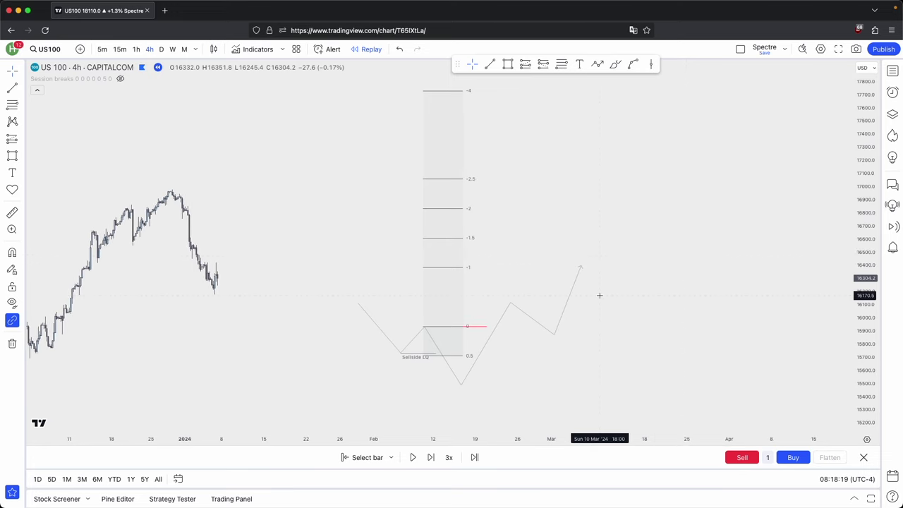
Draw a target rectangle between the -2 and -2.5 Fib levels, extended beyond the retracement to about the path's end
{"action": "left_click", "coordinate": [596, 65]}
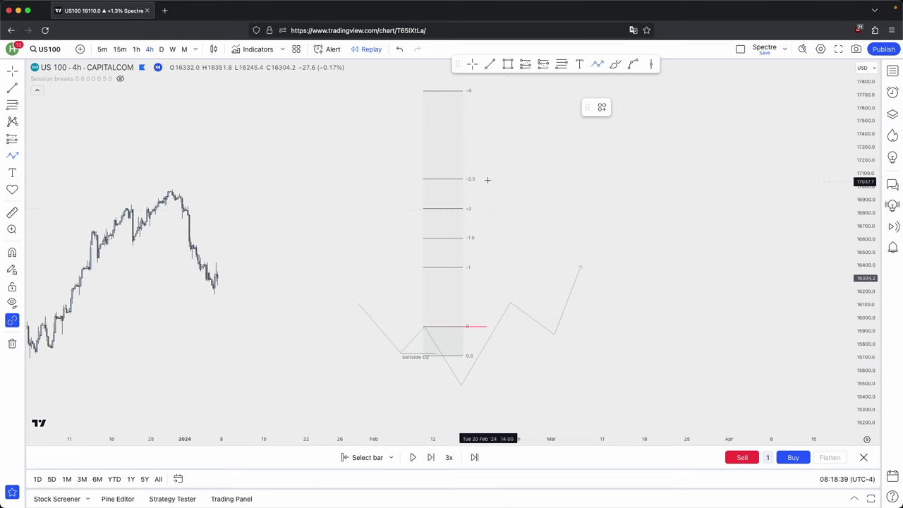
{"action": "left_click", "coordinate": [508, 65]}
{"action": "left_click_drag", "start_coordinate": [422, 208], "coordinate": [577, 177]}
{"action": "left_click", "coordinate": [578, 180]}
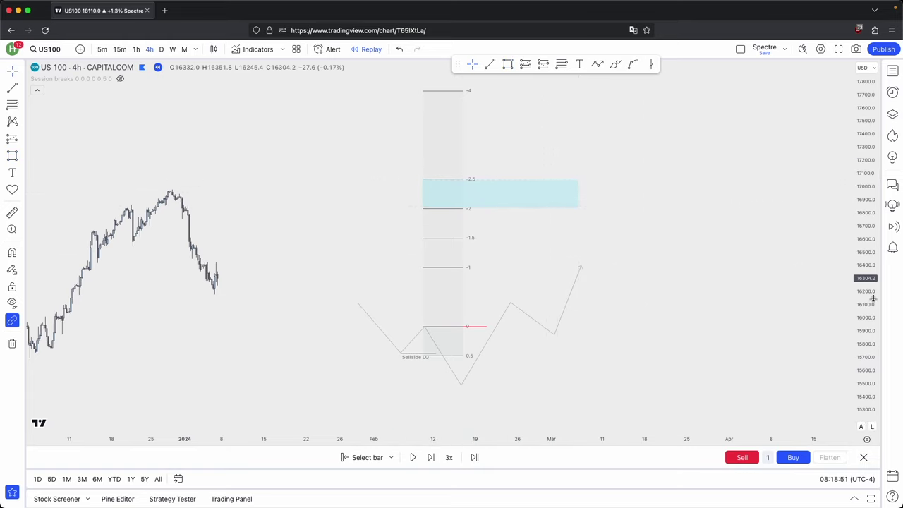
Invert the price scale and delete the target rectangle and the Fib Retracement
{"action": "key", "text": "alt+i"}
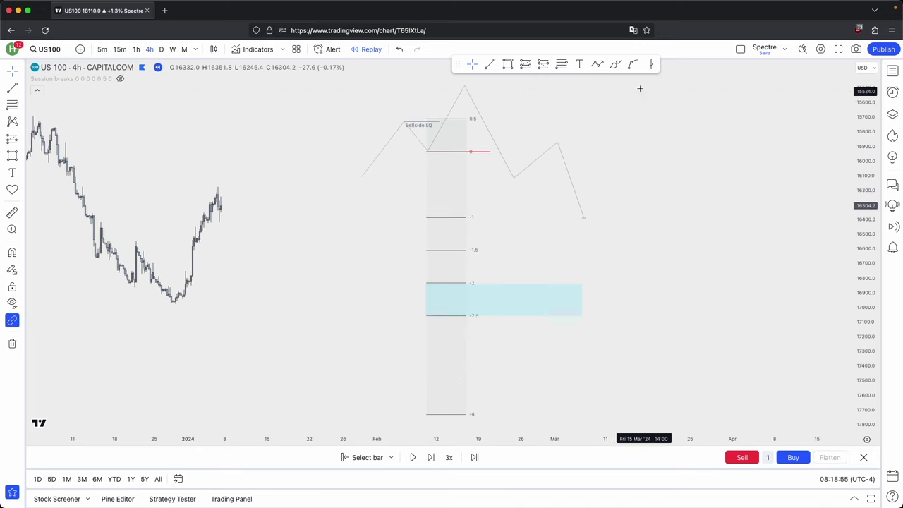
{"action": "left_click", "coordinate": [594, 381]}
{"action": "left_click", "coordinate": [741, 107]}
{"action": "left_click", "coordinate": [454, 299]}
{"action": "left_click", "coordinate": [742, 107]}
Change the Sellside LQ line's template to Buyside LQ, then to Buyside LQ (L)
{"action": "left_click", "coordinate": [438, 198]}
{"action": "left_click", "coordinate": [602, 108]}
{"action": "left_click", "coordinate": [616, 195]}
{"action": "left_click", "coordinate": [602, 108]}
{"action": "left_click", "coordinate": [621, 209]}
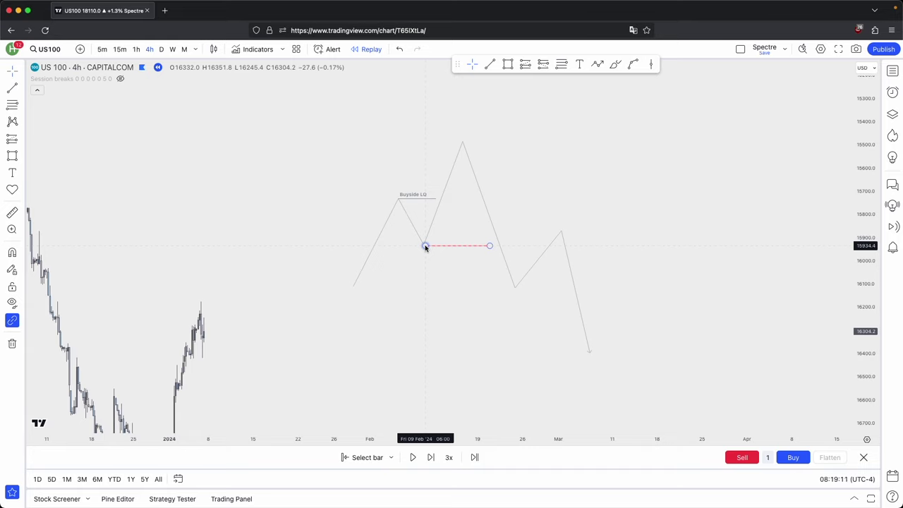
Draw a Fib Retracement from the inverted path's highest peak to the swing low before it
{"action": "key", "text": "alt+f"}
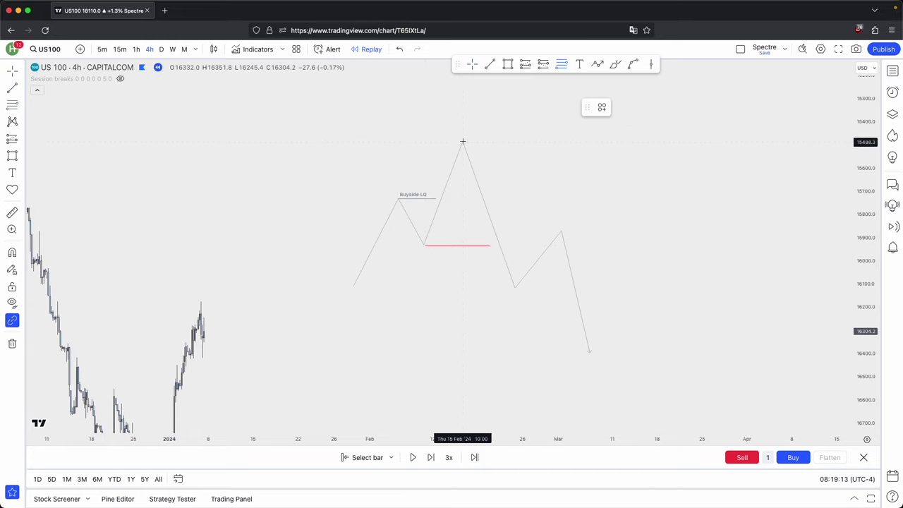
{"action": "left_click", "coordinate": [463, 141]}
{"action": "left_click", "coordinate": [426, 245]}
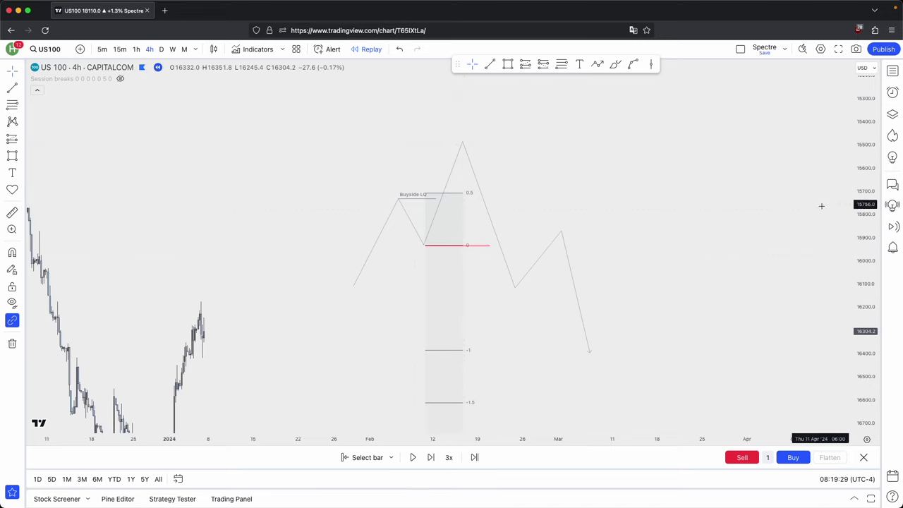
{"action": "left_click_drag", "start_coordinate": [874, 228], "coordinate": [873, 346]}
{"action": "left_click_drag", "start_coordinate": [800, 332], "coordinate": [771, 286]}
{"action": "scroll", "coordinate": [770, 285], "scroll_direction": "down", "scroll_amount": 1}
Continue the path from its end with a five-point path dropping between the -2 and -2.5 levels, forming a higher low and rallying
{"action": "left_click", "coordinate": [598, 65]}
{"action": "left_click", "coordinate": [593, 245]}
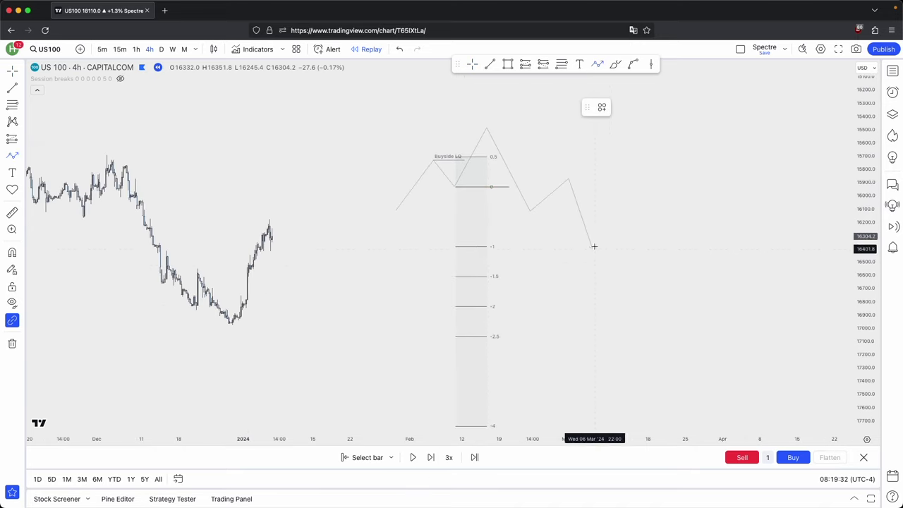
{"action": "left_click", "coordinate": [615, 318]}
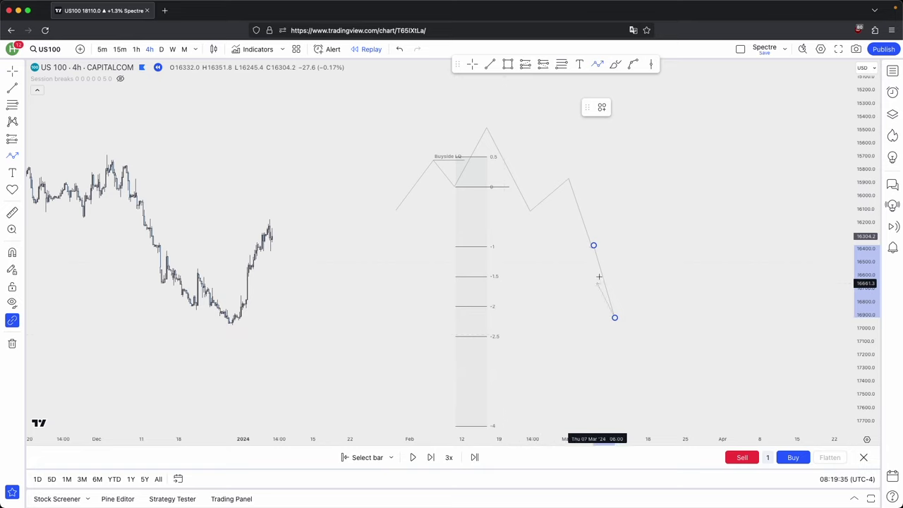
{"action": "left_click", "coordinate": [643, 249]}
{"action": "left_click", "coordinate": [672, 302]}
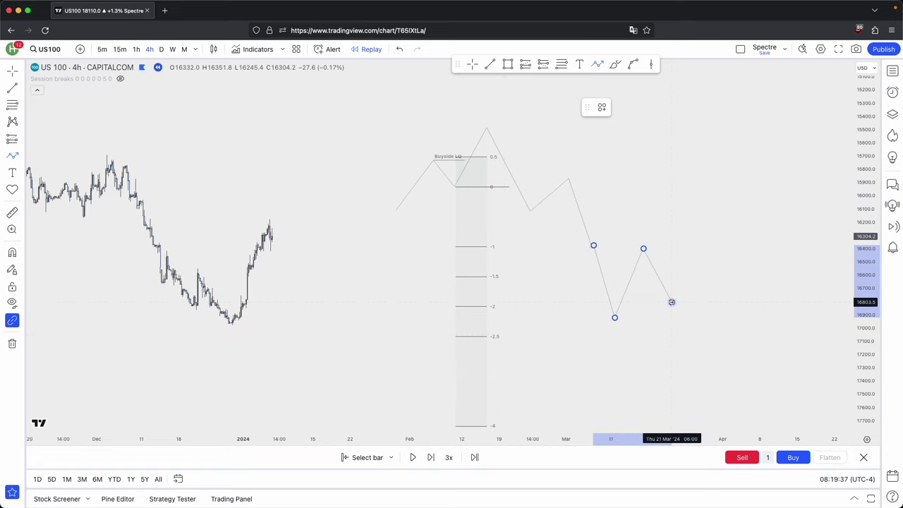
{"action": "left_click", "coordinate": [714, 160]}
{"action": "left_click", "coordinate": [729, 209]}
{"action": "left_click_drag", "start_coordinate": [729, 210], "coordinate": [665, 194]}
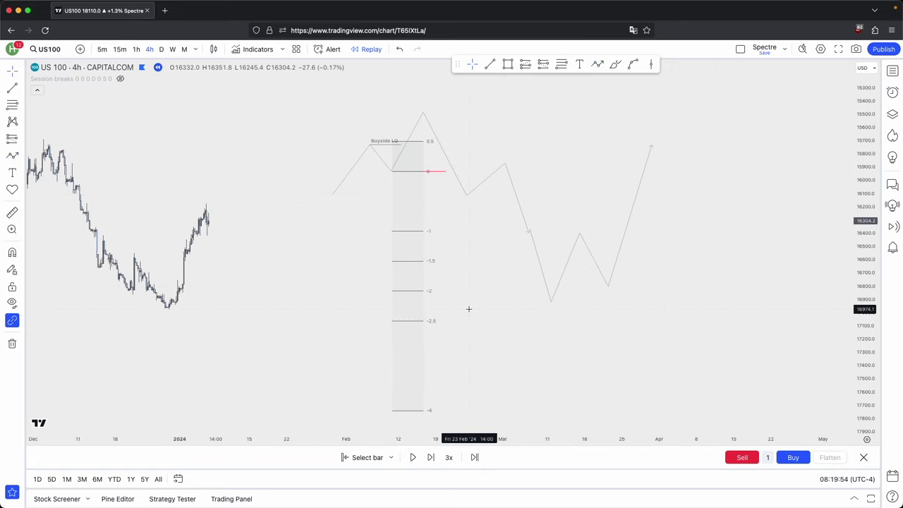
Delete all the drawings of the inverted schematic from the chart
{"action": "left_click_drag", "start_coordinate": [326, 89], "coordinate": [591, 309]}
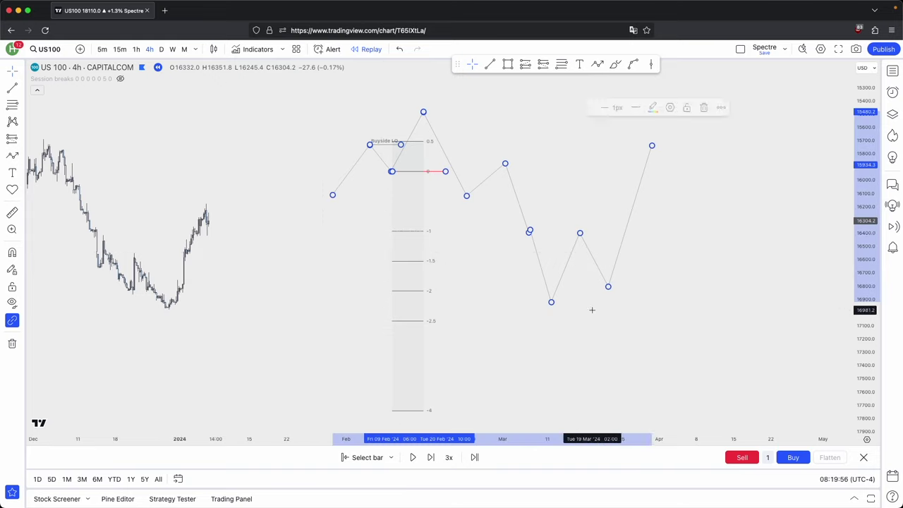
{"action": "left_click", "coordinate": [708, 107]}
{"action": "left_click_drag", "start_coordinate": [536, 268], "coordinate": [725, 261]}
{"action": "left_click_drag", "start_coordinate": [413, 238], "coordinate": [656, 258]}
{"action": "scroll", "coordinate": [655, 282], "scroll_direction": "up", "scroll_amount": 2}
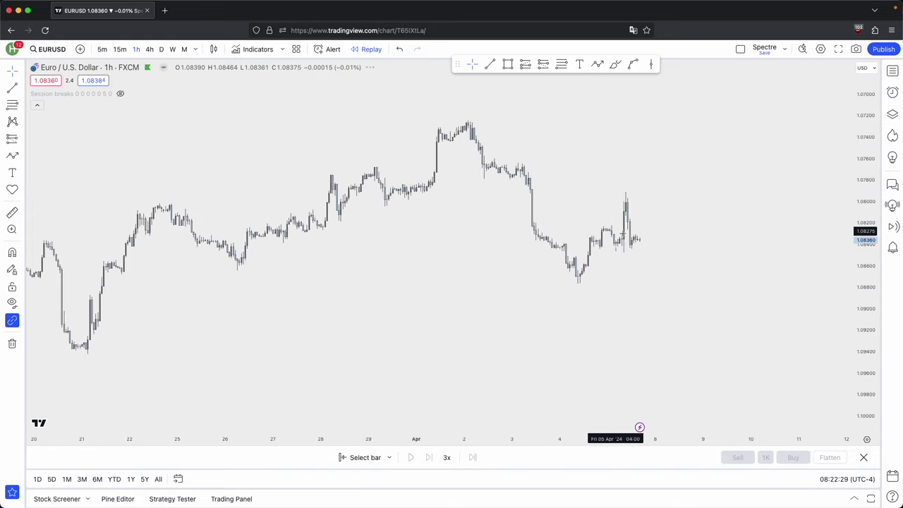
Draw a short horizontal trend line from the swing high before the April 4 peak and apply the Buyside LQ (L) template
{"action": "left_click_drag", "start_coordinate": [623, 234], "coordinate": [615, 245]}
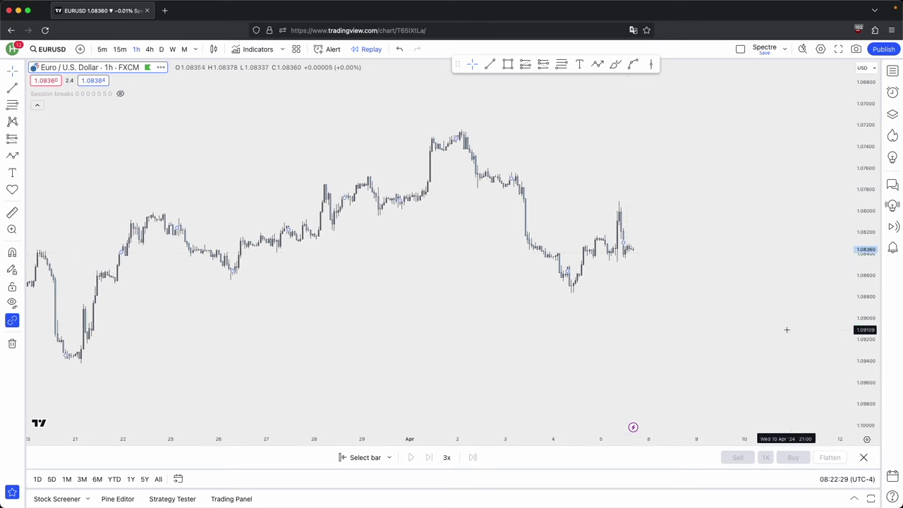
{"action": "left_click_drag", "start_coordinate": [873, 346], "coordinate": [860, 208]}
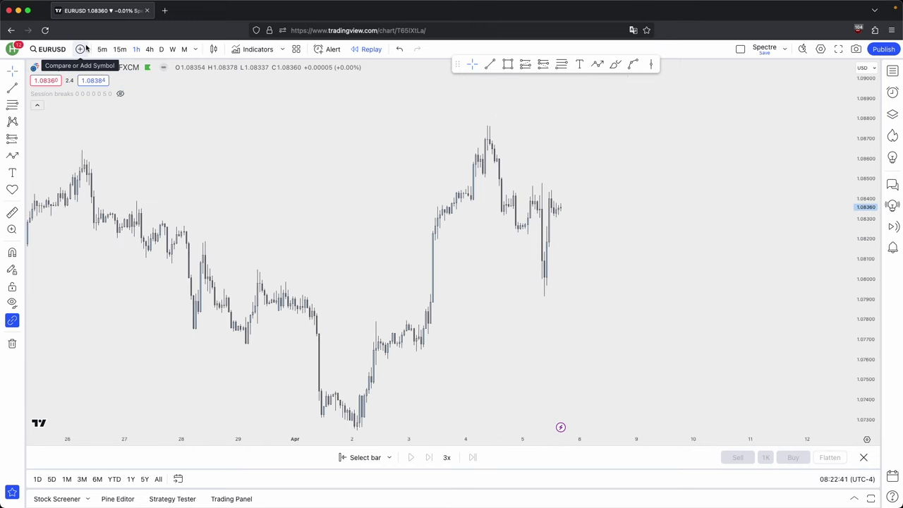
{"action": "scroll", "coordinate": [486, 134], "scroll_direction": "up", "scroll_amount": 2}
{"action": "left_click_drag", "start_coordinate": [526, 155], "coordinate": [665, 185]}
{"action": "scroll", "coordinate": [699, 187], "scroll_direction": "up", "scroll_amount": 3}
{"action": "left_click", "coordinate": [490, 64]}
{"action": "scroll", "coordinate": [454, 188], "scroll_direction": "up", "scroll_amount": 2}
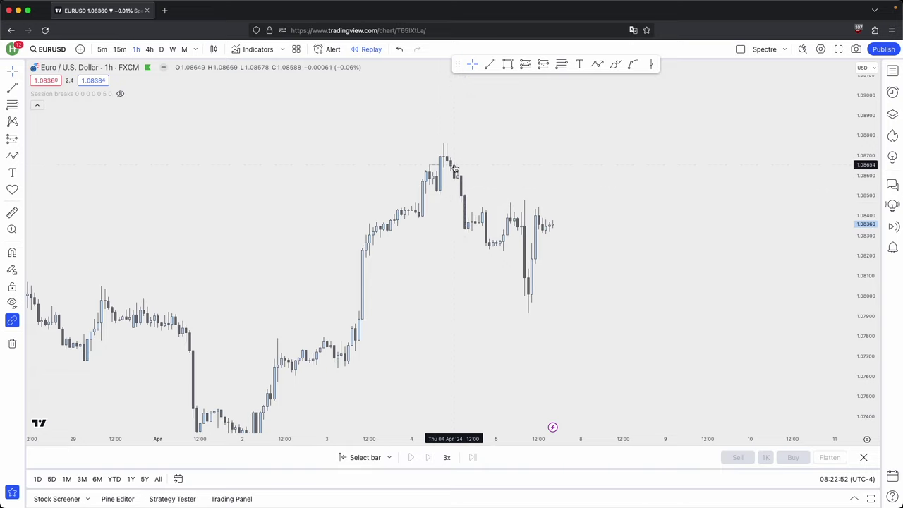
{"action": "left_click", "coordinate": [439, 165]}
{"action": "left_click", "coordinate": [601, 107]}
{"action": "left_click", "coordinate": [611, 210]}
Draw a horizontal trend line from the low of the last bullish candle before the peak to the bearish candle breaking it, and change its colour
{"action": "left_click_drag", "start_coordinate": [586, 196], "coordinate": [717, 216]}
{"action": "scroll", "coordinate": [673, 211], "scroll_direction": "up", "scroll_amount": 5}
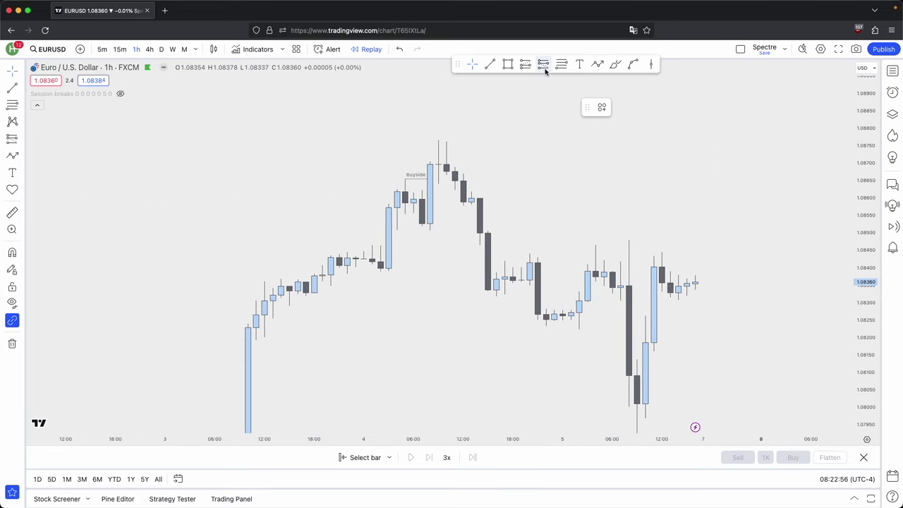
{"action": "left_click", "coordinate": [491, 68]}
{"action": "left_click_drag", "start_coordinate": [430, 231], "coordinate": [479, 230]}
{"action": "left_click", "coordinate": [619, 108]}
{"action": "left_click", "coordinate": [642, 240]}
{"action": "left_click", "coordinate": [581, 215]}
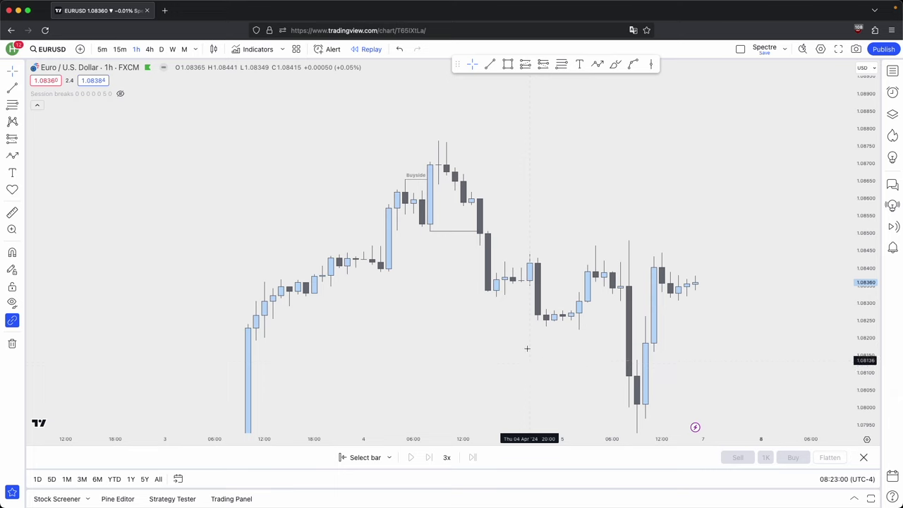
{"action": "left_click", "coordinate": [507, 64]}
{"action": "left_click_drag", "start_coordinate": [429, 246], "coordinate": [437, 150]}
{"action": "left_click", "coordinate": [540, 137]}
{"action": "left_click", "coordinate": [433, 156]}
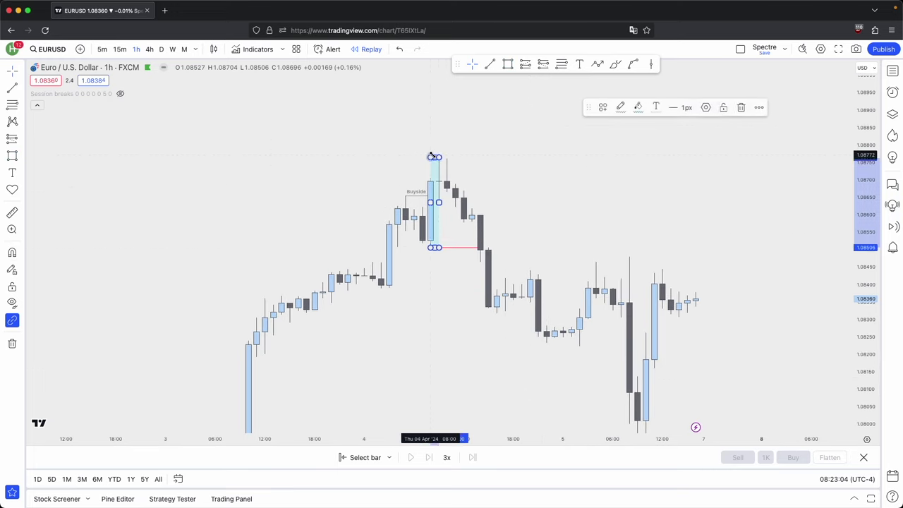
{"action": "left_click", "coordinate": [741, 107]}
Draw a Fib Retracement from the April 4 peak to the low of the bullish candle leading into it
{"action": "left_click", "coordinate": [561, 65]}
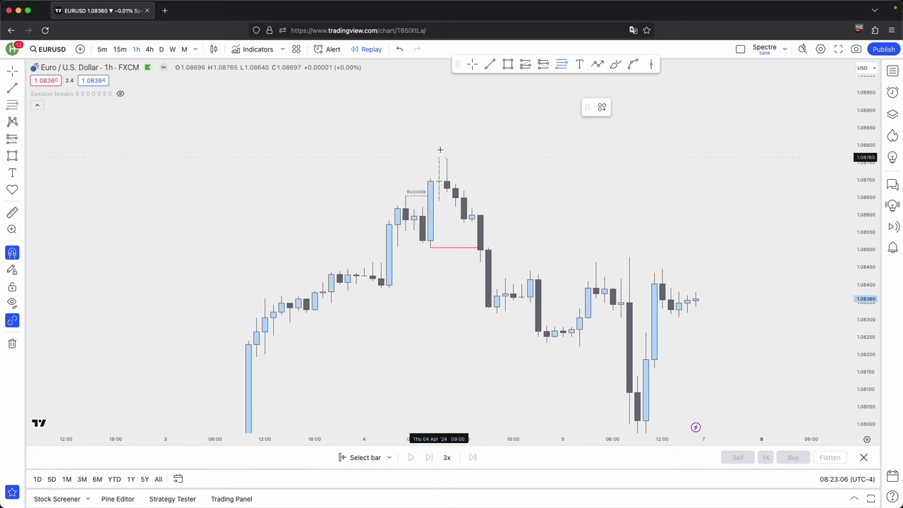
{"action": "left_click", "coordinate": [440, 150]}
{"action": "left_click", "coordinate": [427, 250]}
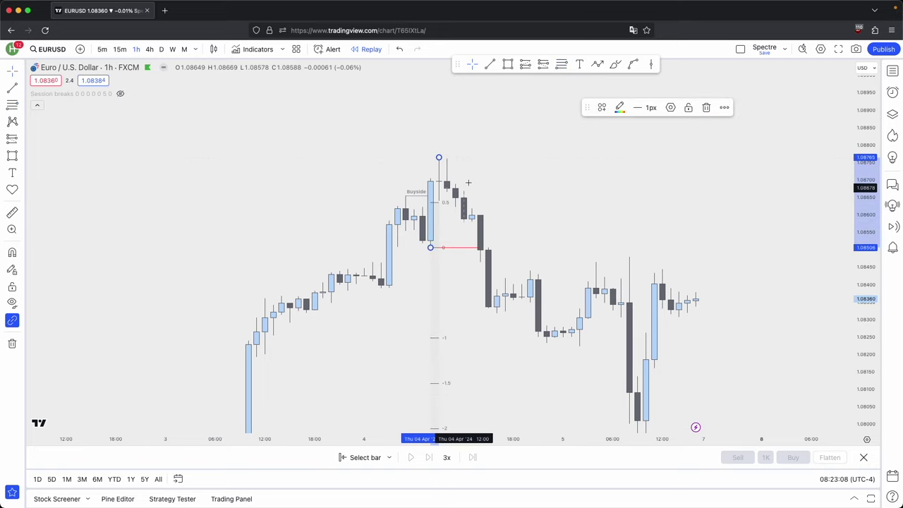
{"action": "left_click", "coordinate": [437, 153]}
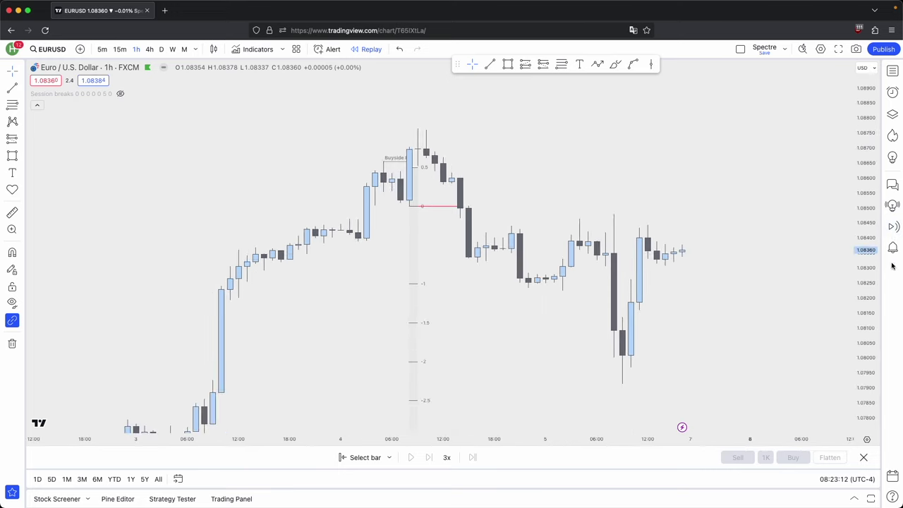
Draw a rectangle over the Fib range from just below 0 down to -1 and widen it to the bearish breakout candle
{"action": "left_click_drag", "start_coordinate": [866, 243], "coordinate": [866, 289]}
{"action": "left_click", "coordinate": [508, 64]}
{"action": "left_click", "coordinate": [417, 275]}
{"action": "left_click", "coordinate": [411, 218]}
{"action": "left_click_drag", "start_coordinate": [418, 247], "coordinate": [460, 253]}
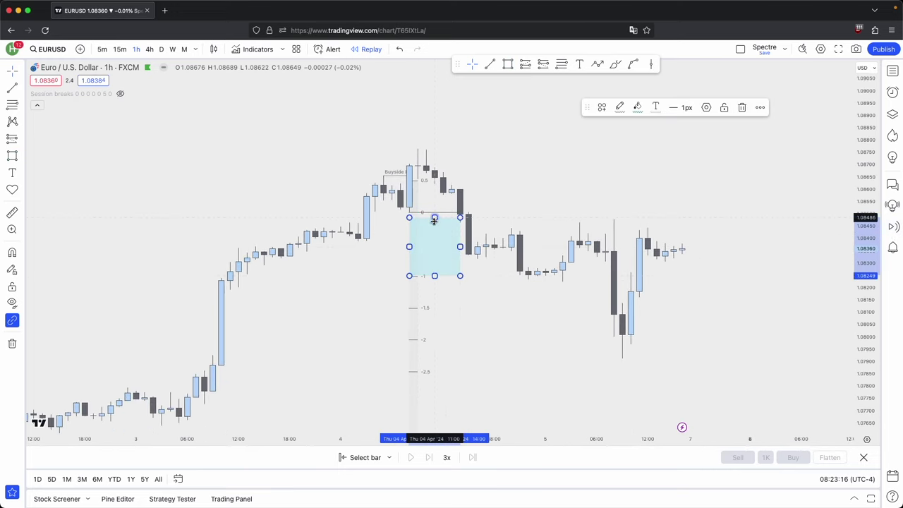
Resize the rectangle successively to cover -1 to -1.5, -1.5 to -2 and -2 to -2.5, and draw a wider one between -2.5 and -2
{"action": "left_click_drag", "start_coordinate": [434, 219], "coordinate": [435, 308]}
{"action": "left_click_drag", "start_coordinate": [463, 322], "coordinate": [468, 273]}
{"action": "left_click_drag", "start_coordinate": [441, 227], "coordinate": [441, 291]}
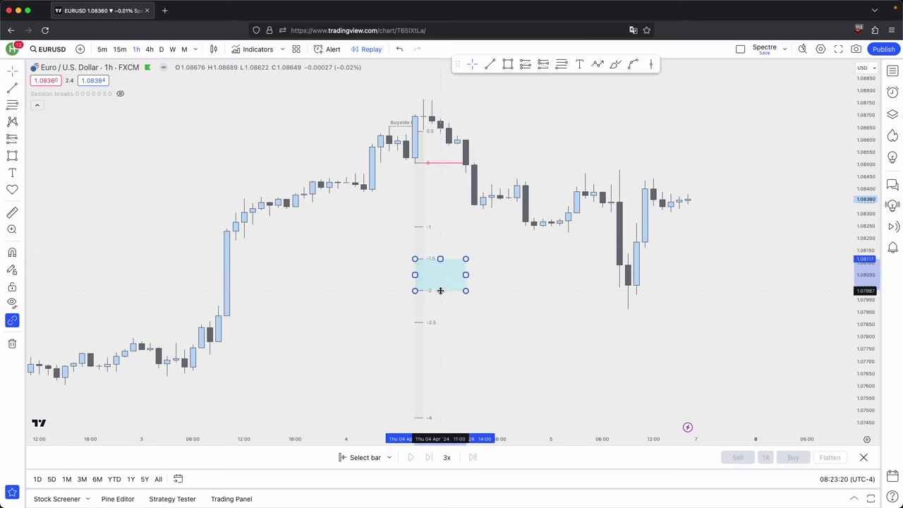
{"action": "left_click_drag", "start_coordinate": [441, 259], "coordinate": [440, 322]}
{"action": "left_click", "coordinate": [503, 318]}
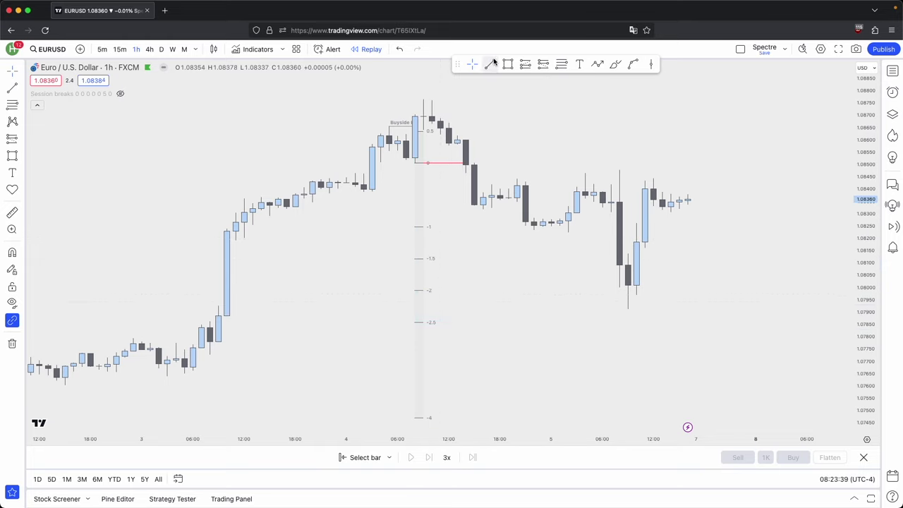
{"action": "left_click", "coordinate": [508, 63]}
{"action": "mouse_move", "coordinate": [415, 323]}
{"action": "left_mouse_down"}
{"action": "mouse_move", "coordinate": [474, 291]}
{"action": "mouse_move", "coordinate": [500, 290]}
{"action": "left_mouse_up"}
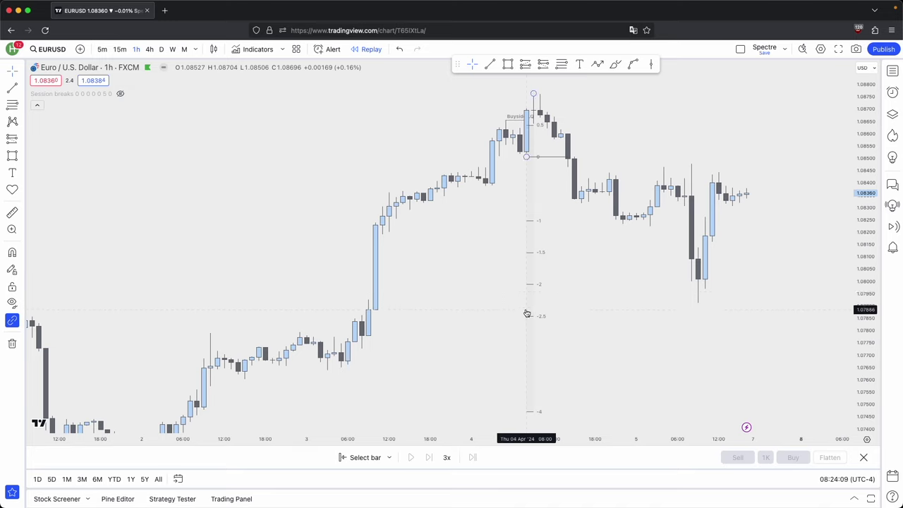
Hide the Fib Retracement through the chart's object list and close the list
{"action": "left_click", "coordinate": [542, 319]}
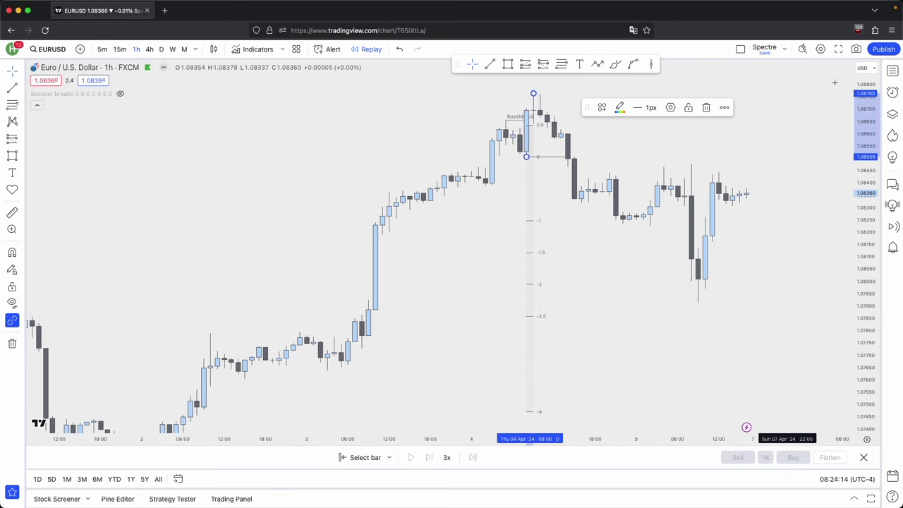
{"action": "left_click", "coordinate": [892, 114]}
{"action": "left_click", "coordinate": [857, 130]}
{"action": "left_click", "coordinate": [892, 113]}
{"action": "left_click_drag", "start_coordinate": [757, 170], "coordinate": [740, 175]}
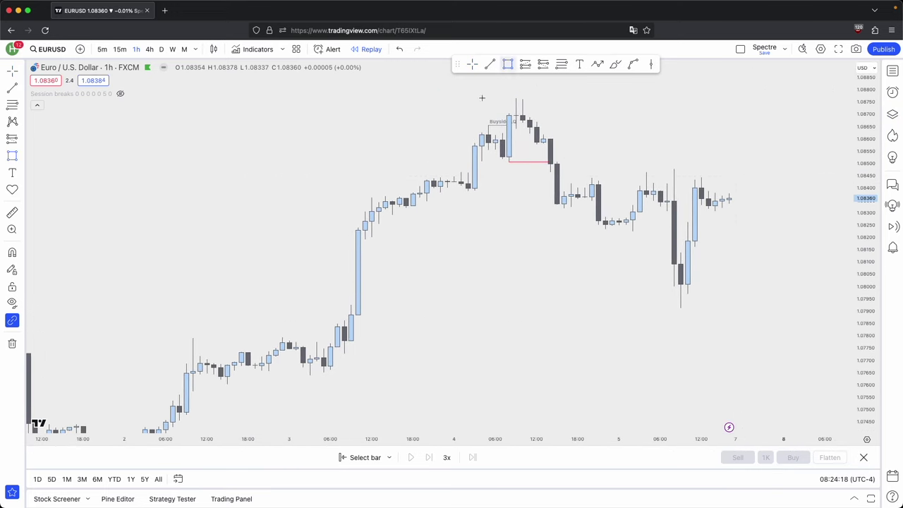
Mark the gap of the large bullish April 3 candle with a rectangle and extend it forward in time
{"action": "left_click", "coordinate": [508, 64]}
{"action": "left_click", "coordinate": [352, 305], "text": "super"}
{"action": "left_click", "coordinate": [371, 237], "text": "super"}
{"action": "left_click_drag", "start_coordinate": [372, 271], "coordinate": [529, 272]}
{"action": "left_click", "coordinate": [552, 271]}
Mark the narrow gap in the consolidation above the large candle with a rectangle extended past the April 4 sell-off
{"action": "left_click", "coordinate": [507, 65]}
{"action": "left_click", "coordinate": [407, 211], "text": "super"}
{"action": "left_click_drag", "start_coordinate": [406, 204], "coordinate": [619, 236]}
Mark the gap of the bullish candle just below the peak's trend line with a third rectangle reaching past the sell-off
{"action": "left_click_drag", "start_coordinate": [611, 254], "coordinate": [575, 289]}
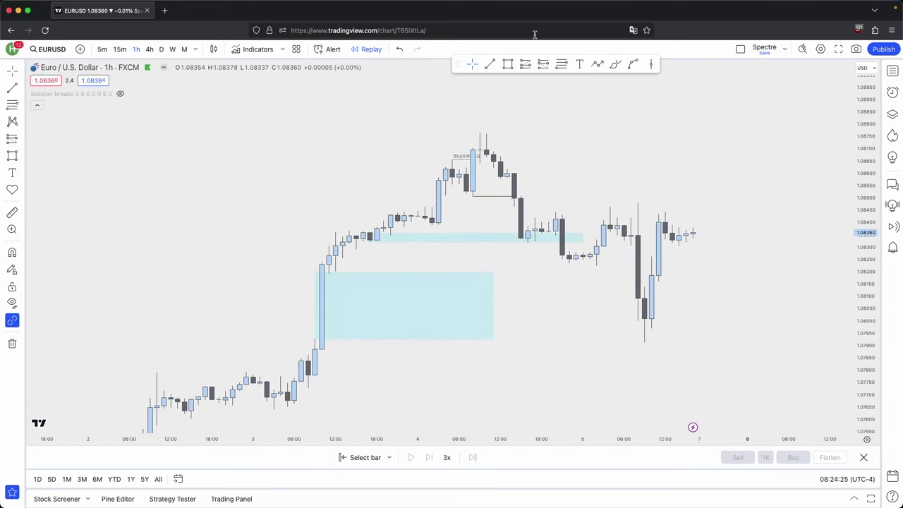
{"action": "left_click", "coordinate": [507, 64]}
{"action": "left_click", "coordinate": [433, 197]}
{"action": "left_click", "coordinate": [596, 206]}
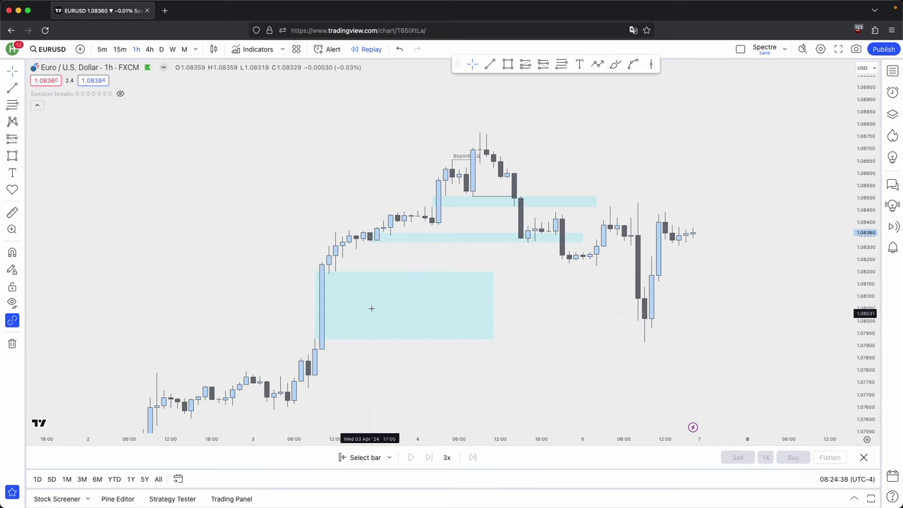
Delete the three gap rectangles together and show the Fib Retracement again through the object list
{"action": "mouse_move", "coordinate": [562, 330]}
{"action": "left_mouse_down"}
{"action": "mouse_move", "coordinate": [403, 226]}
{"action": "mouse_move", "coordinate": [383, 192]}
{"action": "left_mouse_up"}
{"action": "left_click", "coordinate": [741, 107]}
{"action": "left_click", "coordinate": [893, 114]}
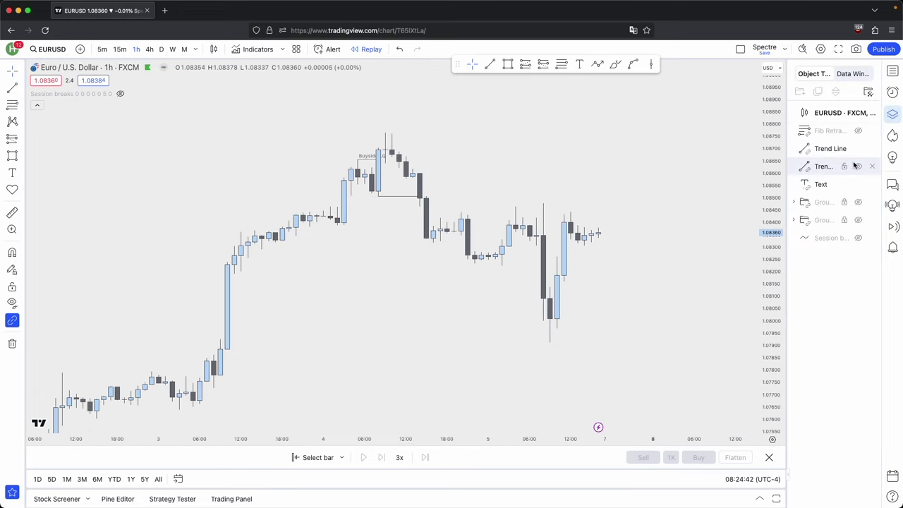
{"action": "left_click", "coordinate": [891, 118]}
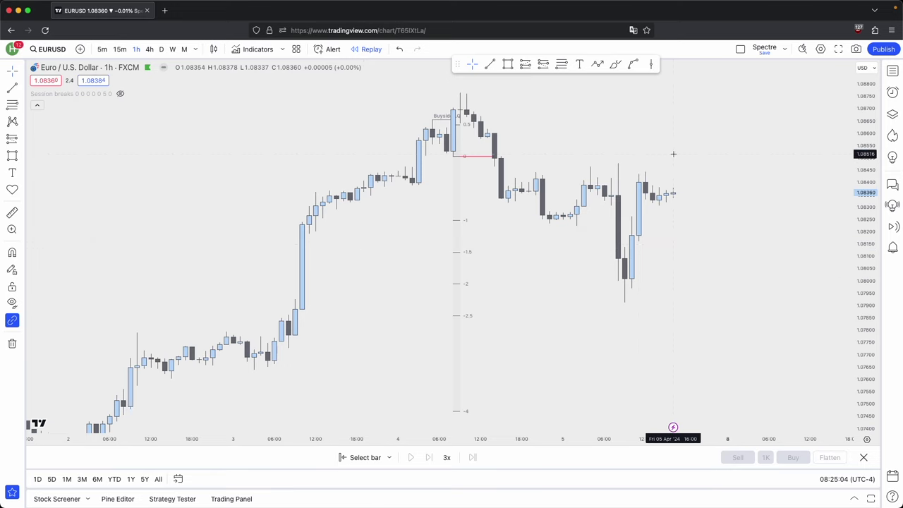
Draw a rectangle between the Fib levels -2.5 and -2, reaching back from the retracement to the large bullish candle
{"action": "left_click", "coordinate": [508, 65]}
{"action": "left_click", "coordinate": [460, 316]}
{"action": "mouse_move", "coordinate": [425, 283]}
{"action": "left_mouse_down"}
{"action": "mouse_move", "coordinate": [303, 283]}
{"action": "mouse_move", "coordinate": [358, 258]}
{"action": "left_mouse_up"}
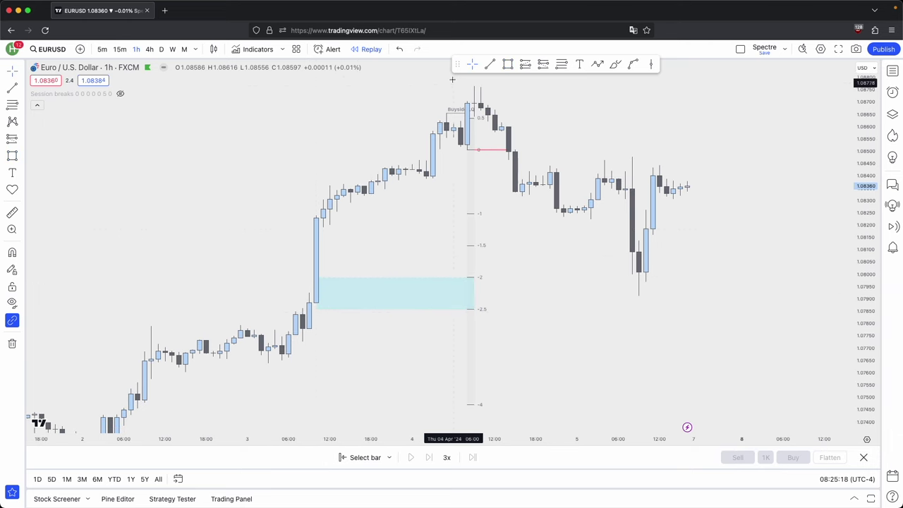
Draw a rectangle over the gap of the large bullish April 3 candle and extend it to the latest candles
{"action": "left_click", "coordinate": [508, 65]}
{"action": "left_click", "coordinate": [309, 293], "text": "super"}
{"action": "left_click", "coordinate": [324, 233], "text": "super"}
{"action": "left_click_drag", "start_coordinate": [323, 262], "coordinate": [687, 304]}
{"action": "left_click", "coordinate": [694, 324]}
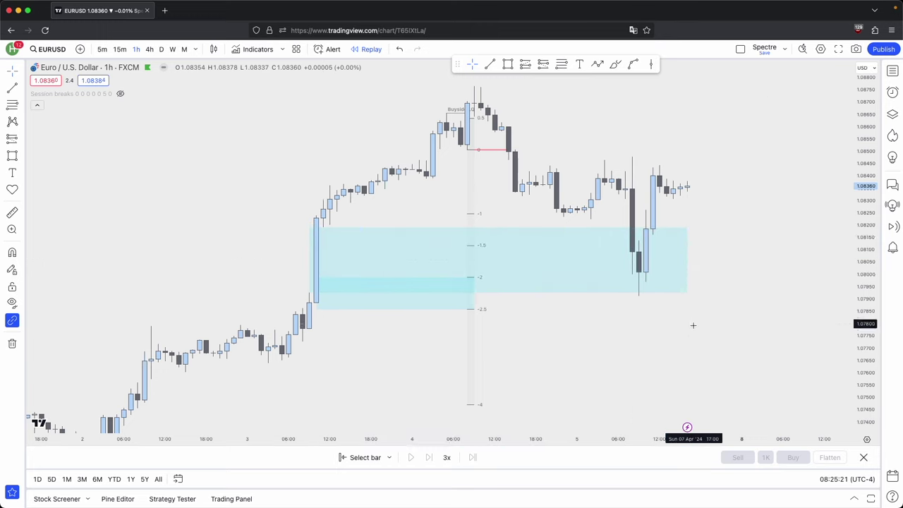
Remove the short projection rectangle and draw one between -2.5 and -2 from the Fib Retracement forward to the latest candles
{"action": "middle_click", "coordinate": [417, 306]}
{"action": "left_click_drag", "start_coordinate": [728, 179], "coordinate": [678, 200]}
{"action": "scroll", "coordinate": [585, 268], "scroll_direction": "up", "scroll_amount": 1}
{"action": "left_click", "coordinate": [507, 64]}
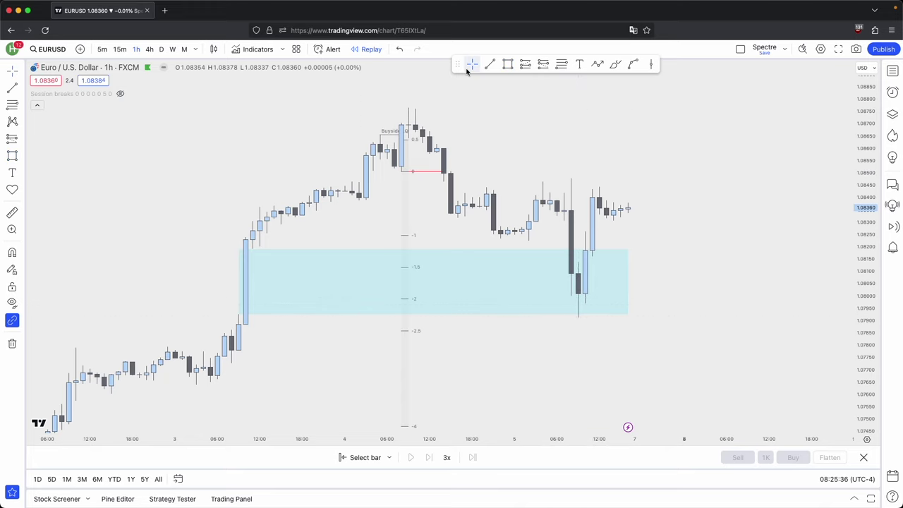
{"action": "left_click", "coordinate": [508, 64]}
{"action": "left_click_drag", "start_coordinate": [400, 330], "coordinate": [620, 293]}
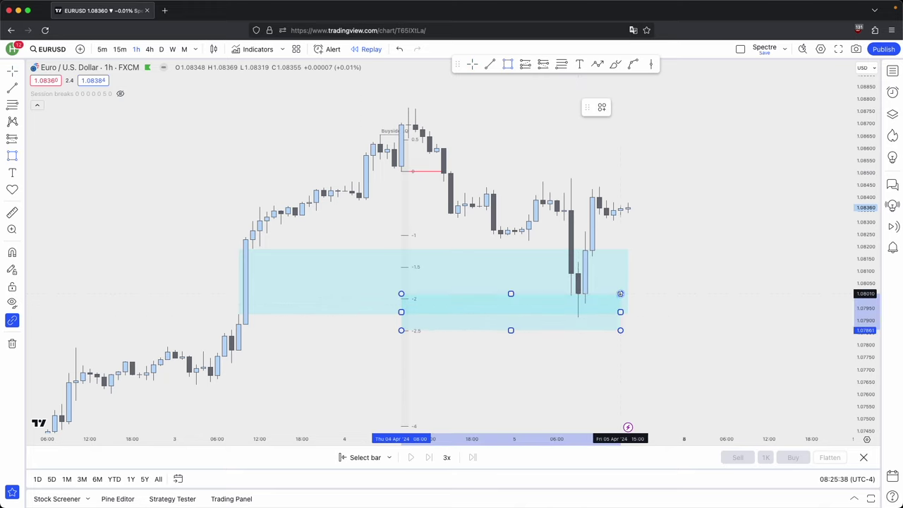
{"action": "left_click", "coordinate": [620, 299]}
Select the two overlapping rectangles and the Fib Retracement together
{"action": "left_click_drag", "start_coordinate": [691, 297], "coordinate": [675, 290]}
{"action": "scroll", "coordinate": [663, 296], "scroll_direction": "up", "scroll_amount": 1}
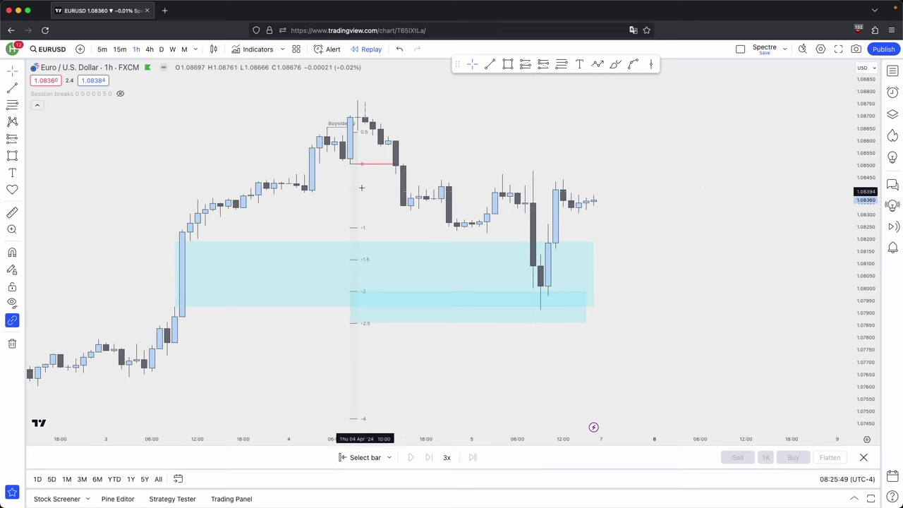
{"action": "scroll", "coordinate": [385, 190], "scroll_direction": "left", "scroll_amount": 3}
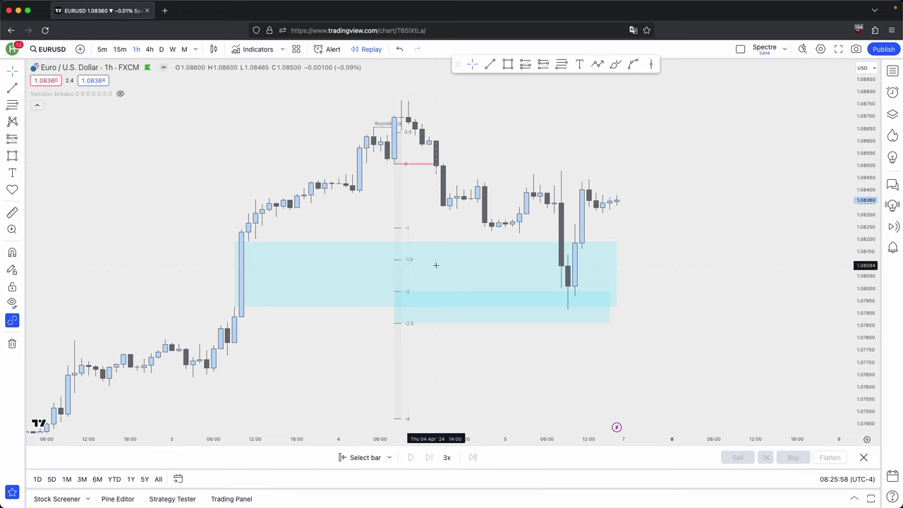
{"action": "left_click_drag", "start_coordinate": [682, 355], "coordinate": [296, 236]}
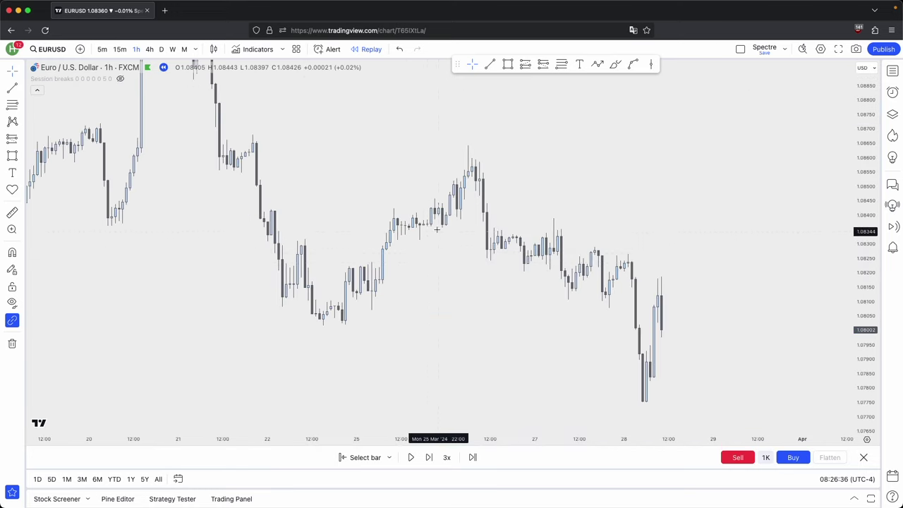
Draw a horizontal trend line on the replay chart from the swing low before the March 26 peak to the bearish candle breaking it
{"action": "scroll", "coordinate": [436, 229], "scroll_direction": "up", "scroll_amount": 3}
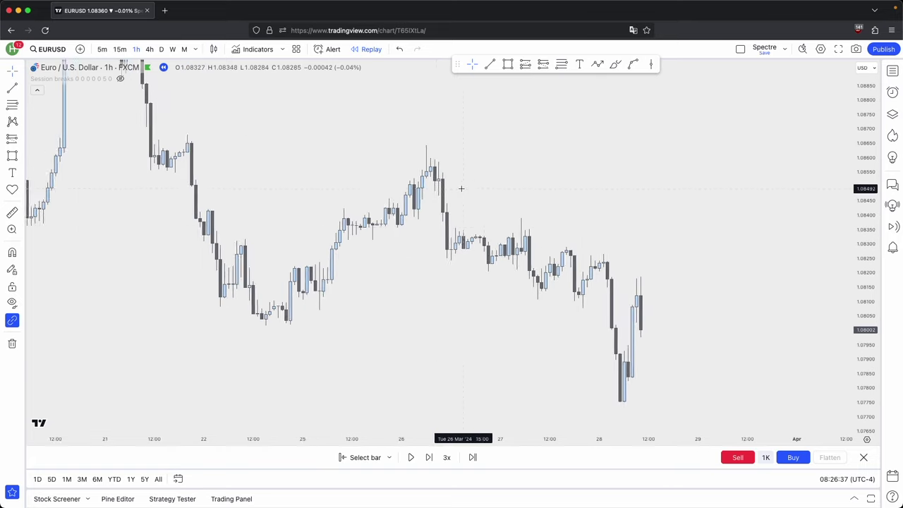
{"action": "left_click", "coordinate": [478, 201]}
{"action": "scroll", "coordinate": [494, 203], "scroll_direction": "up", "scroll_amount": 2}
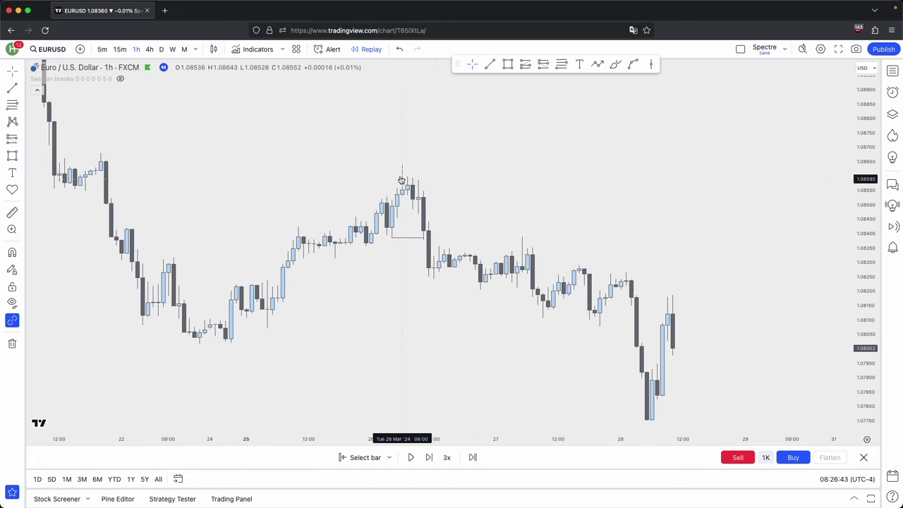
{"action": "scroll", "coordinate": [471, 247], "scroll_direction": "left", "scroll_amount": 2}
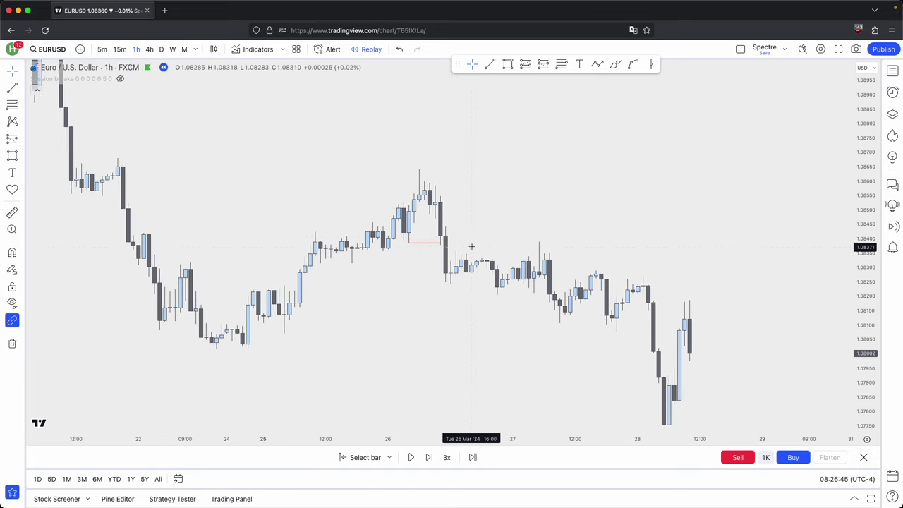
Draw a short horizontal trend line at the swing high before the March 26 peak and apply the Buyside LQ template
{"action": "left_click", "coordinate": [490, 64]}
{"action": "left_click", "coordinate": [402, 204]}
{"action": "left_click", "coordinate": [413, 202]}
{"action": "left_click", "coordinate": [601, 107]}
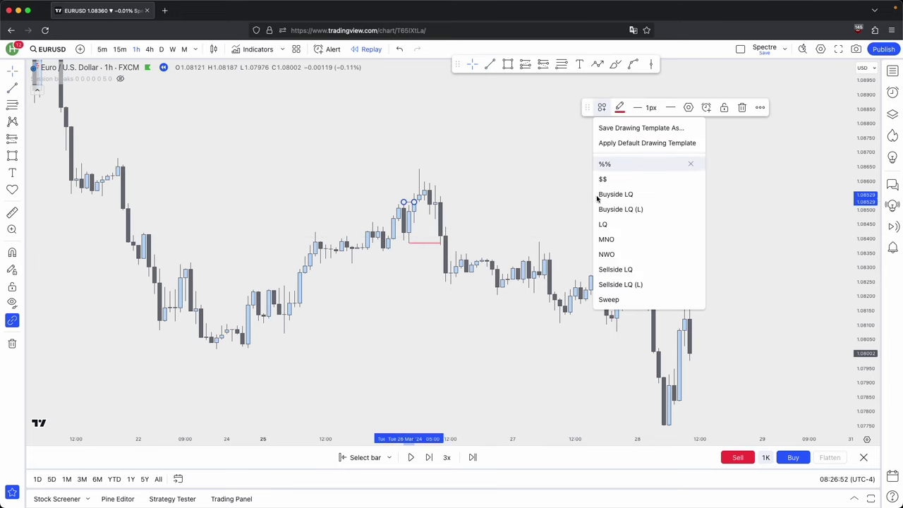
{"action": "left_click", "coordinate": [606, 196]}
{"action": "left_click", "coordinate": [564, 198]}
{"action": "left_click", "coordinate": [605, 195]}
Remove the Buyside LQ line before the March 26 peak
{"action": "scroll", "coordinate": [606, 195], "scroll_direction": "up", "scroll_amount": 3}
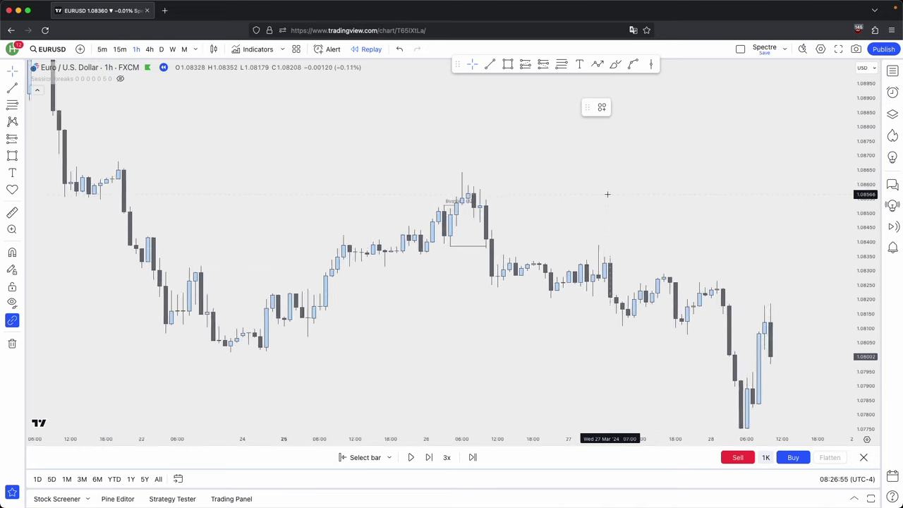
{"action": "left_click", "coordinate": [364, 206]}
{"action": "left_click", "coordinate": [377, 205]}
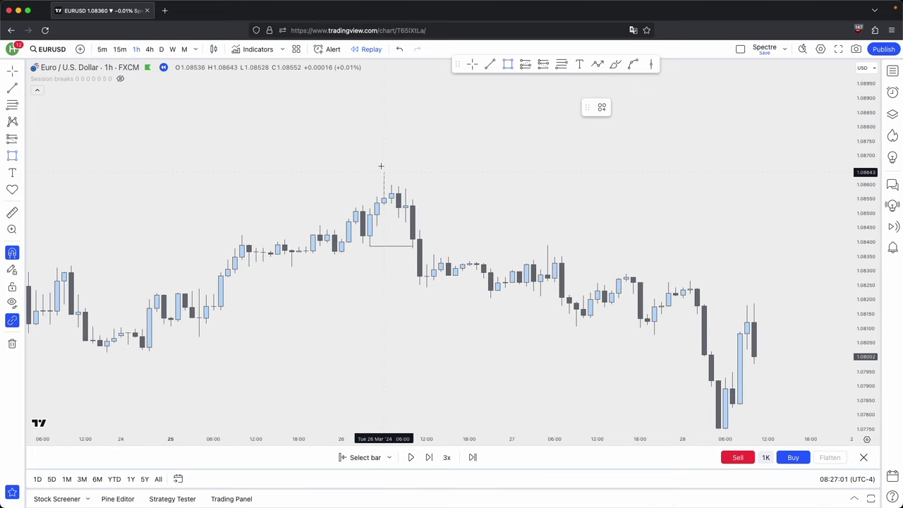
{"action": "left_click", "coordinate": [383, 169], "text": "super"}
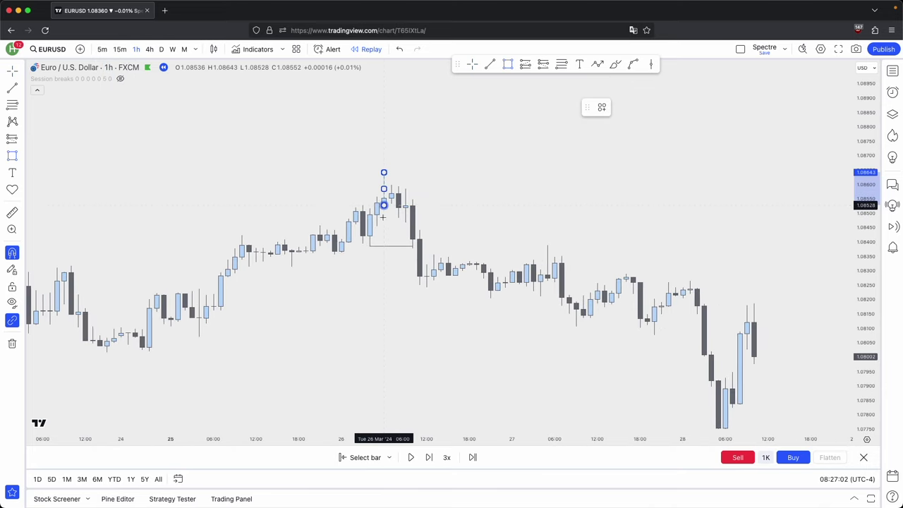
{"action": "left_click", "coordinate": [369, 254], "text": "super"}
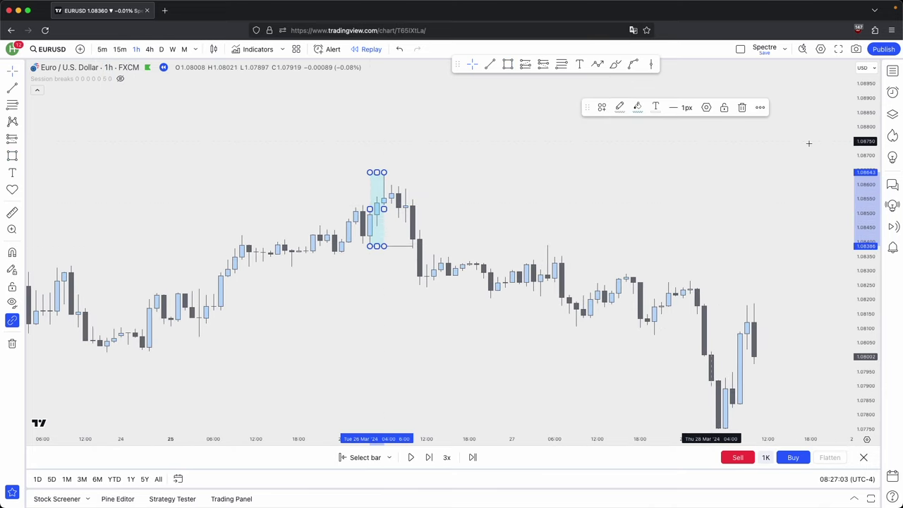
{"action": "left_click", "coordinate": [741, 107]}
Draw a Fib Retracement from the March 26 high at 1.08643 down to the broken swing low line
{"action": "key", "text": "alt+f"}
{"action": "left_click", "coordinate": [384, 172]}
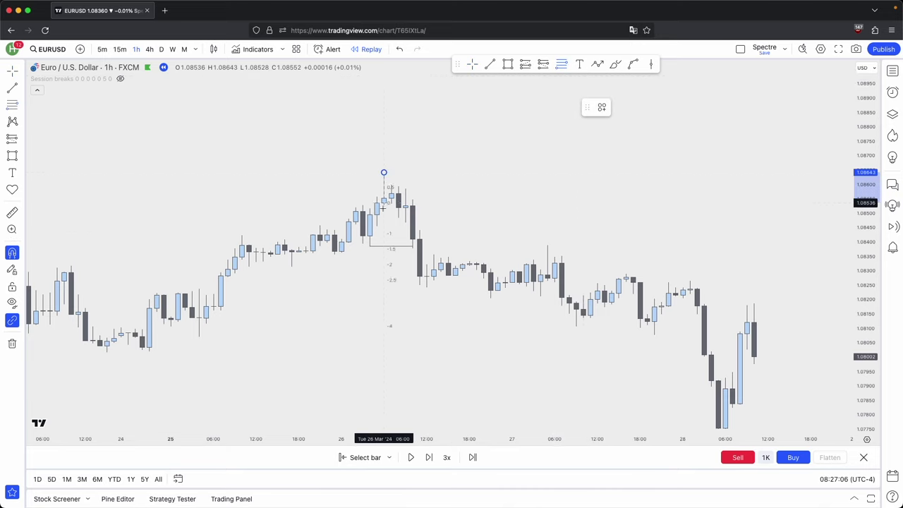
{"action": "left_click", "coordinate": [368, 247]}
Draw a rectangle spanning the -2 to -2.5 Fib levels, from March 26 to just past the March 28 low
{"action": "left_click_drag", "start_coordinate": [520, 208], "coordinate": [602, 155]}
{"action": "left_click_drag", "start_coordinate": [866, 237], "coordinate": [866, 355]}
{"action": "scroll", "coordinate": [798, 354], "scroll_direction": "down", "scroll_amount": 5}
{"action": "left_click_drag", "start_coordinate": [767, 355], "coordinate": [687, 359]}
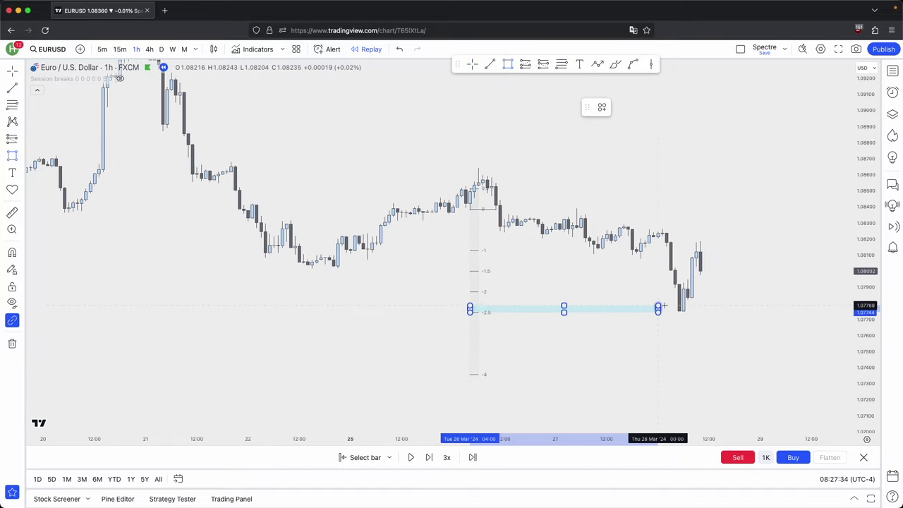
{"action": "left_click", "coordinate": [712, 293]}
{"action": "scroll", "coordinate": [377, 268], "scroll_direction": "down", "scroll_amount": 8}
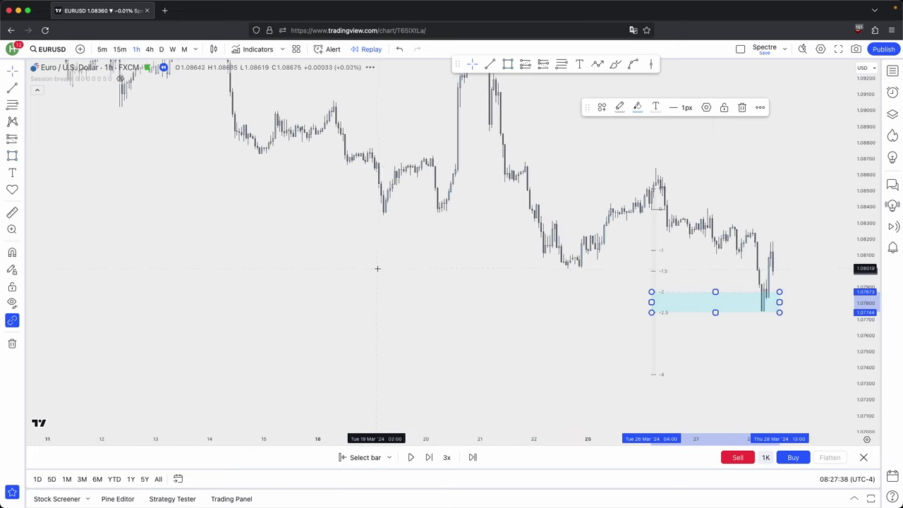
{"action": "left_click", "coordinate": [451, 286]}
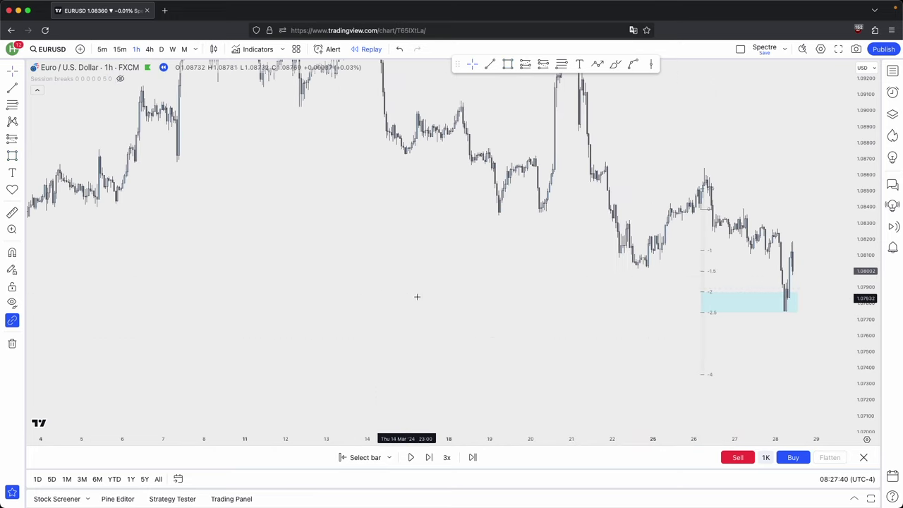
Advance the EURUSD replay bar by bar past the March 28 reaction at the -2 to -2.5 zone
{"action": "scroll", "coordinate": [413, 294], "scroll_direction": "up", "scroll_amount": 5}
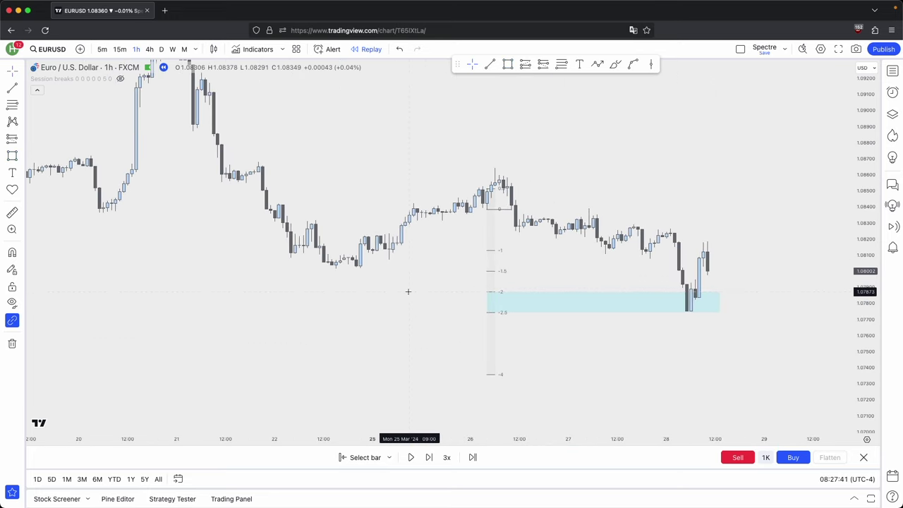
{"action": "scroll", "coordinate": [424, 303], "scroll_direction": "right", "scroll_amount": 3}
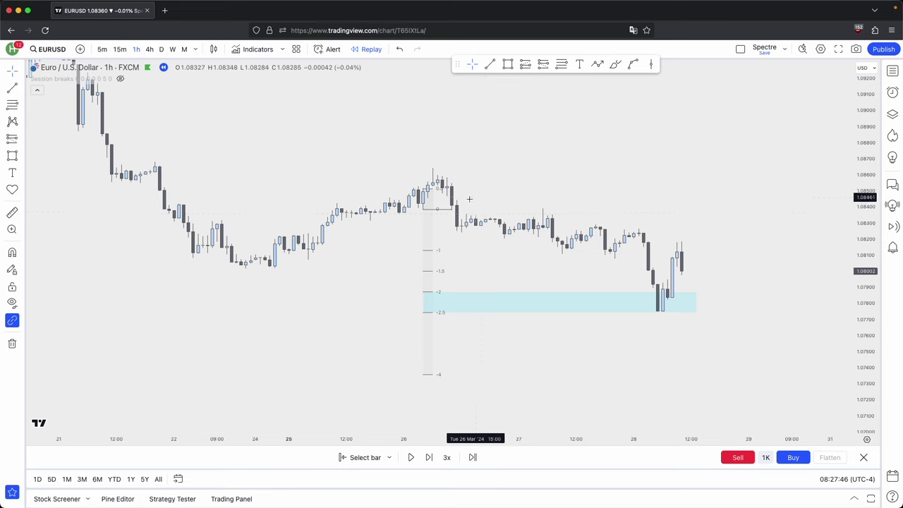
{"action": "left_click", "coordinate": [448, 294]}
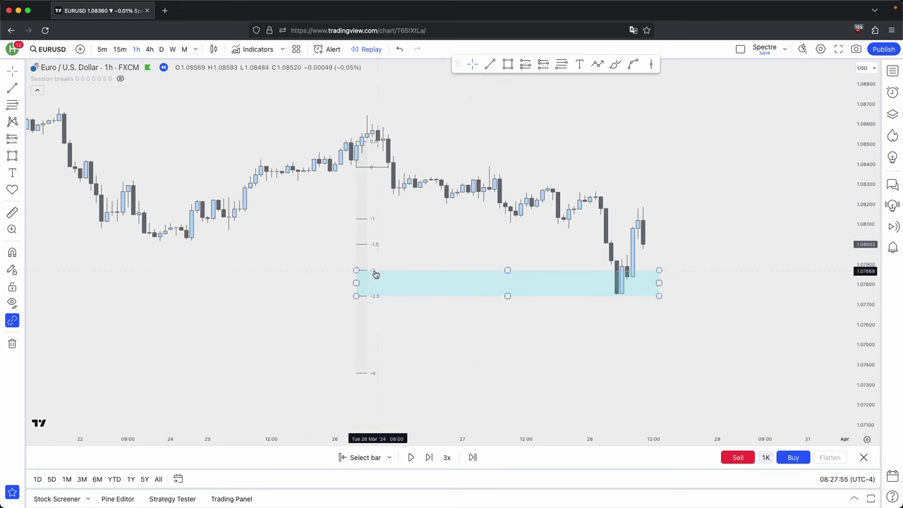
{"action": "left_click", "coordinate": [386, 308]}
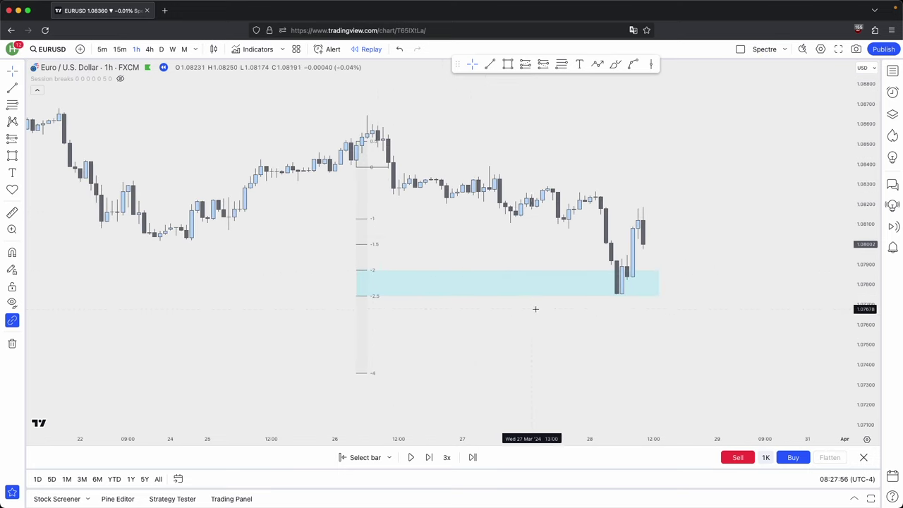
{"action": "scroll", "coordinate": [564, 300], "scroll_direction": "right", "scroll_amount": 3}
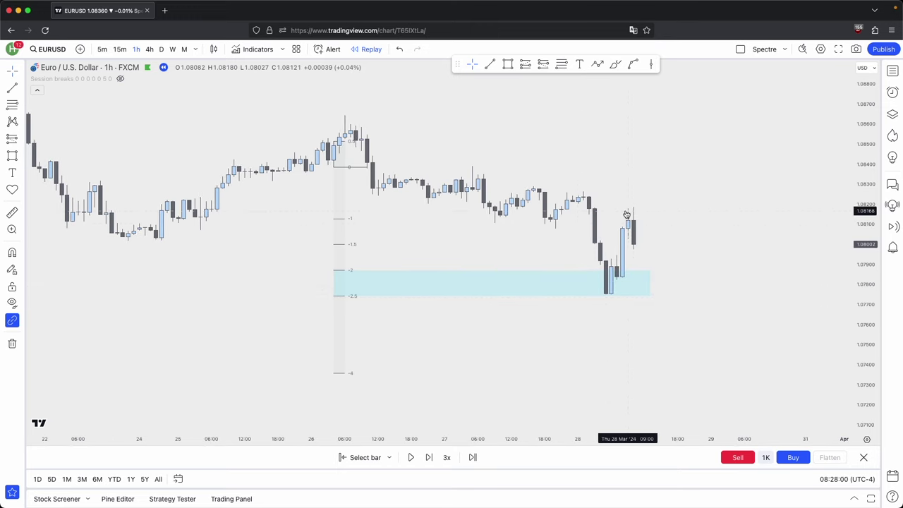
{"action": "left_click", "coordinate": [428, 458]}
{"action": "left_click", "coordinate": [428, 458]}
{"action": "left_click", "coordinate": [428, 457]}
{"action": "left_click", "coordinate": [428, 457]}
{"action": "left_click", "coordinate": [429, 457]}
{"action": "left_click", "coordinate": [429, 457]}
{"action": "left_click", "coordinate": [429, 458]}
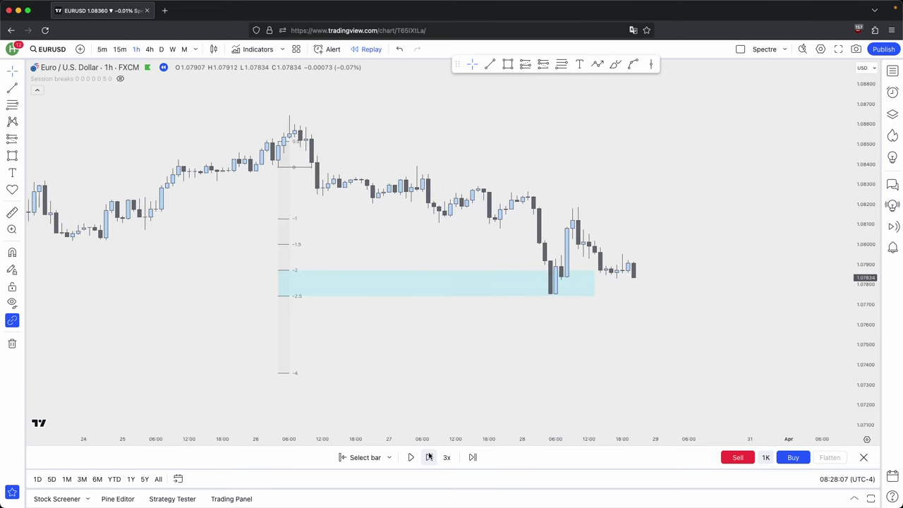
{"action": "left_click", "coordinate": [429, 457]}
{"action": "left_click", "coordinate": [428, 457]}
{"action": "left_click", "coordinate": [428, 457]}
{"action": "left_click", "coordinate": [428, 457]}
{"action": "left_click", "coordinate": [428, 457]}
{"action": "left_click", "coordinate": [428, 457]}
{"action": "left_click", "coordinate": [428, 457]}
{"action": "left_click", "coordinate": [428, 457]}
{"action": "scroll", "coordinate": [567, 351], "scroll_direction": "down", "scroll_amount": 4}
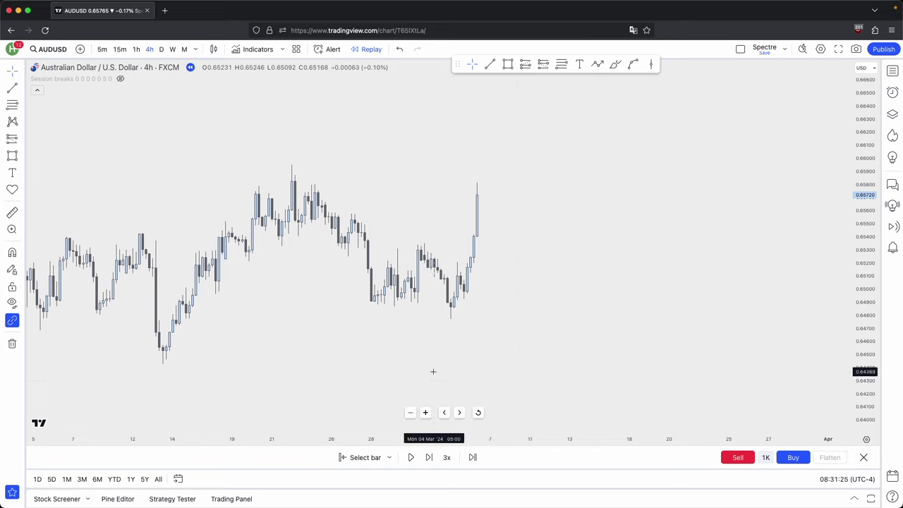
Draw a horizontal trend line at the February 29 low through to the March 4 sweep and apply the Sellside LQ (L) template
{"action": "key", "text": "alt+t"}
{"action": "left_click", "coordinate": [394, 309], "text": "super"}
{"action": "left_click", "coordinate": [447, 309], "text": "shift"}
{"action": "left_click", "coordinate": [601, 108]}
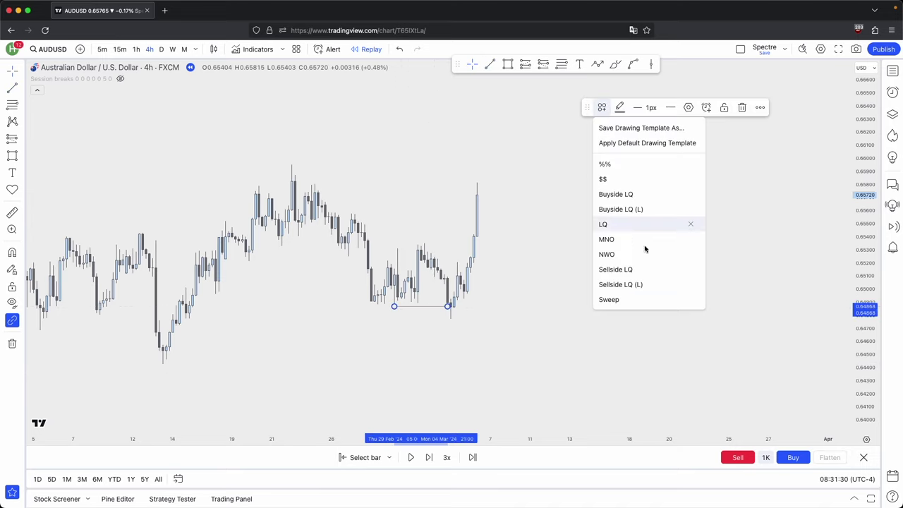
{"action": "left_click", "coordinate": [639, 285]}
Draw a horizontal trend line at the March 3 swing high, ending on March 5, and colour it red
{"action": "key", "text": "alt+t"}
{"action": "left_click", "coordinate": [424, 245], "text": "super"}
{"action": "left_click", "coordinate": [463, 247], "text": "shift"}
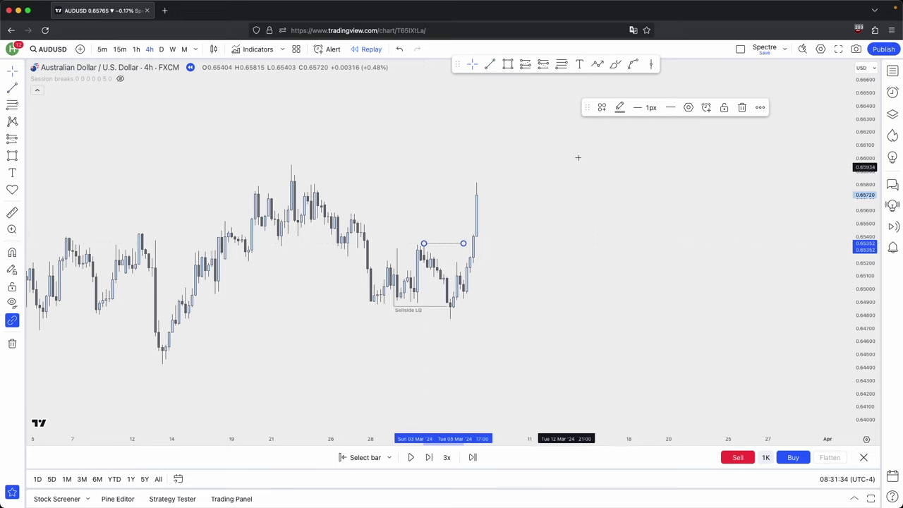
{"action": "left_click", "coordinate": [601, 107]}
{"action": "left_click", "coordinate": [620, 108]}
{"action": "left_click", "coordinate": [632, 240]}
{"action": "left_click", "coordinate": [434, 367]}
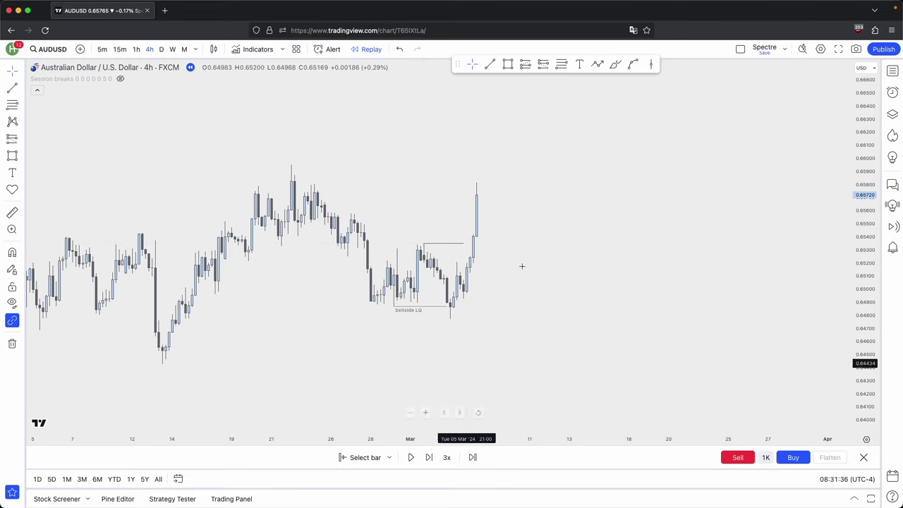
Try to draw a rectangle starting at the trend line on the March 3 swing high
{"action": "scroll", "coordinate": [617, 202], "scroll_direction": "down", "scroll_amount": 3}
{"action": "left_click_drag", "start_coordinate": [863, 251], "coordinate": [854, 302]}
{"action": "left_click_drag", "start_coordinate": [622, 303], "coordinate": [615, 307]}
{"action": "left_click_drag", "start_coordinate": [609, 355], "coordinate": [437, 226]}
{"action": "left_click", "coordinate": [623, 250]}
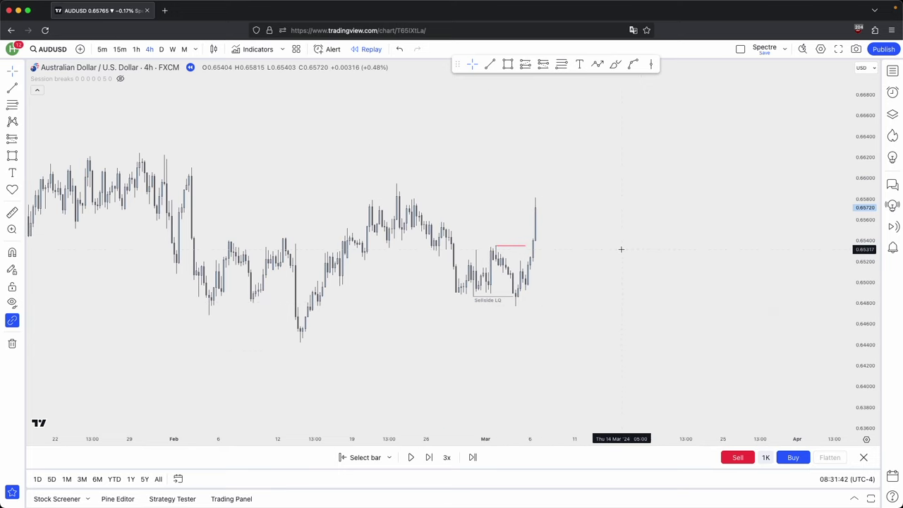
{"action": "scroll", "coordinate": [622, 250], "scroll_direction": "up", "scroll_amount": 1}
{"action": "left_click", "coordinate": [508, 64]}
{"action": "left_click", "coordinate": [484, 243], "text": "super"}
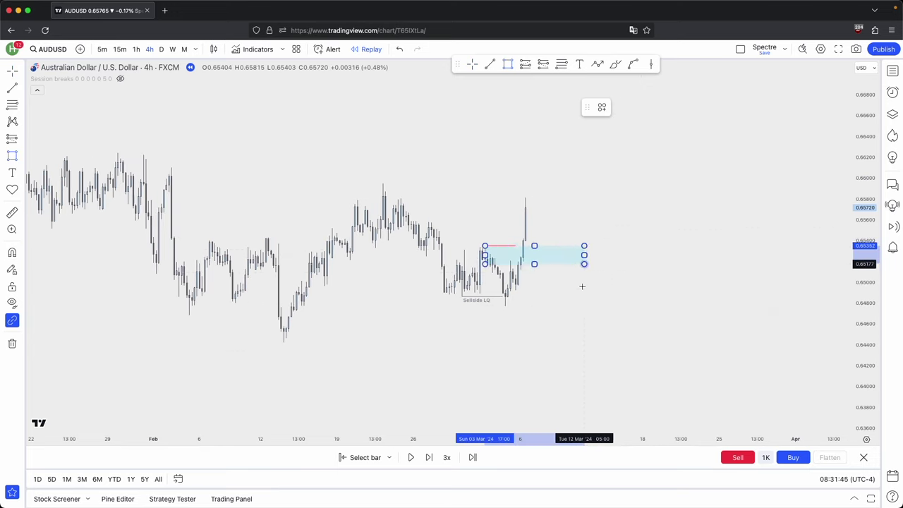
Undo the last two edits and draw a Fib Retracement from the low beneath the Sellside LQ line to the March 3 swing high
{"action": "left_click", "coordinate": [506, 305]}
{"action": "key", "text": "super+z"}
{"action": "key", "text": "super+z"}
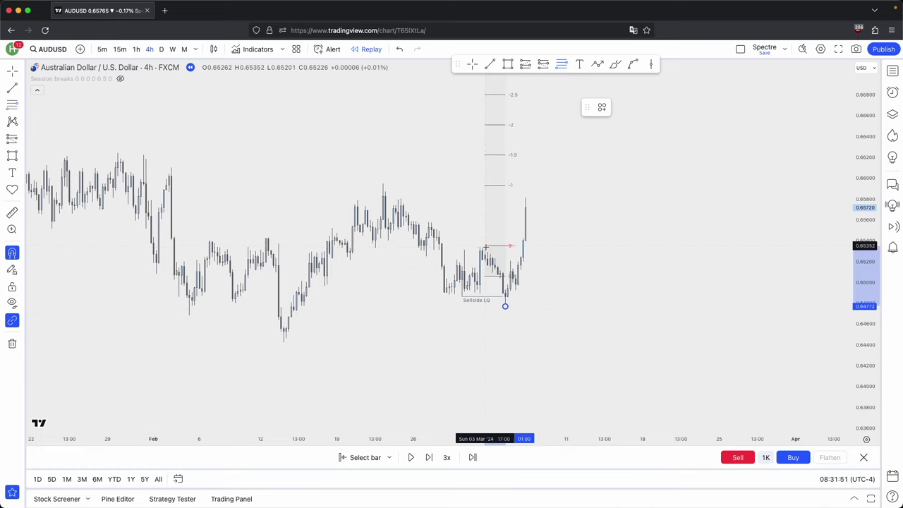
{"action": "scroll", "coordinate": [804, 332], "scroll_direction": "down", "scroll_amount": 5}
Mark the late-January and late-February swing highs with horizontal Buyside LQ trend lines
{"action": "left_click", "coordinate": [508, 64]}
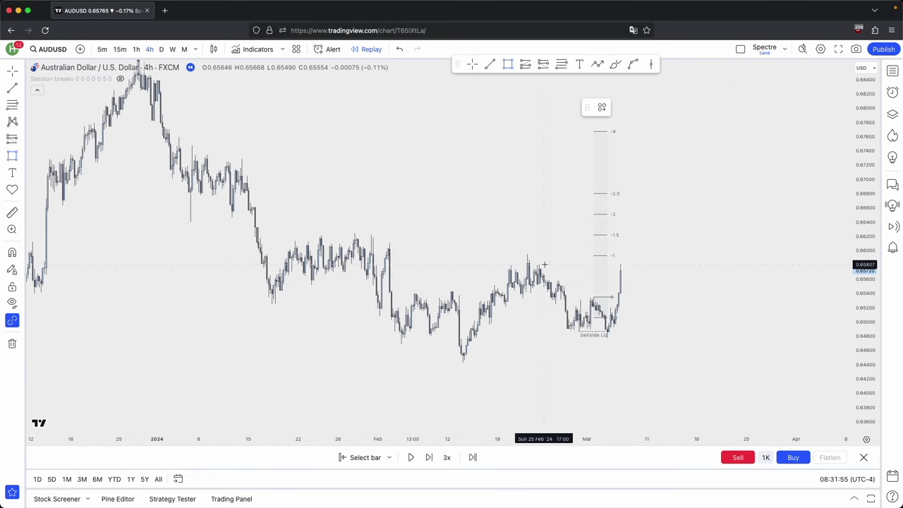
{"action": "left_click", "coordinate": [490, 64]}
{"action": "left_click", "coordinate": [527, 254]}
{"action": "left_click", "coordinate": [552, 254]}
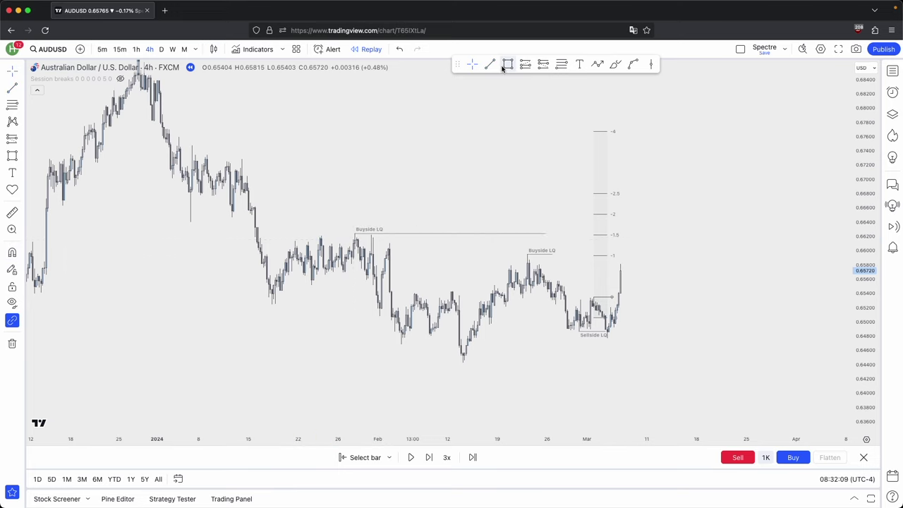
Draw a rectangle over the mid-January gap near the -2.5 Fib level, stretching it across to early March
{"action": "left_click", "coordinate": [506, 68]}
{"action": "left_click", "coordinate": [248, 199]}
{"action": "left_click", "coordinate": [250, 202]}
{"action": "left_click_drag", "start_coordinate": [251, 197], "coordinate": [589, 197]}
{"action": "left_click", "coordinate": [720, 208]}
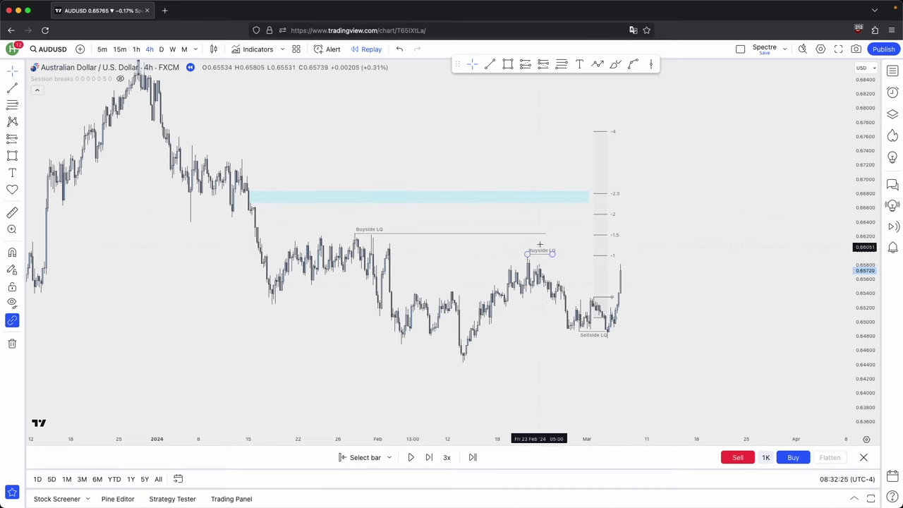
Extend the gap rectangle beyond the latest candle to about mid-March
{"action": "scroll", "coordinate": [565, 225], "scroll_direction": "up", "scroll_amount": 2}
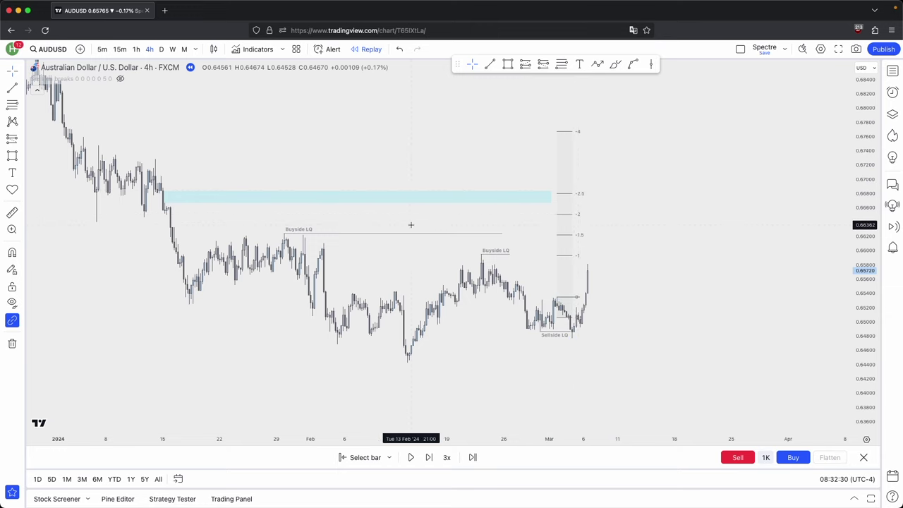
{"action": "left_click_drag", "start_coordinate": [416, 225], "coordinate": [424, 228]}
{"action": "left_click_drag", "start_coordinate": [854, 261], "coordinate": [852, 215]}
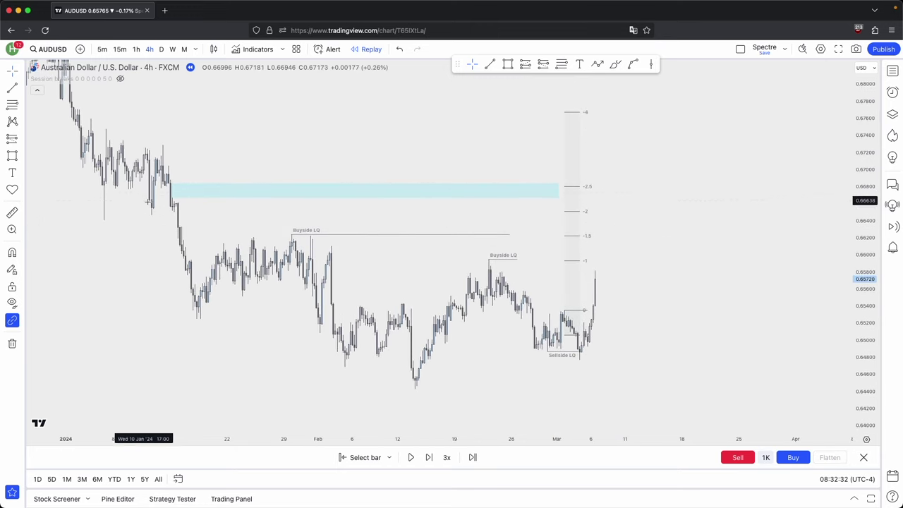
{"action": "left_click_drag", "start_coordinate": [559, 191], "coordinate": [655, 192]}
{"action": "left_click_drag", "start_coordinate": [711, 237], "coordinate": [687, 233]}
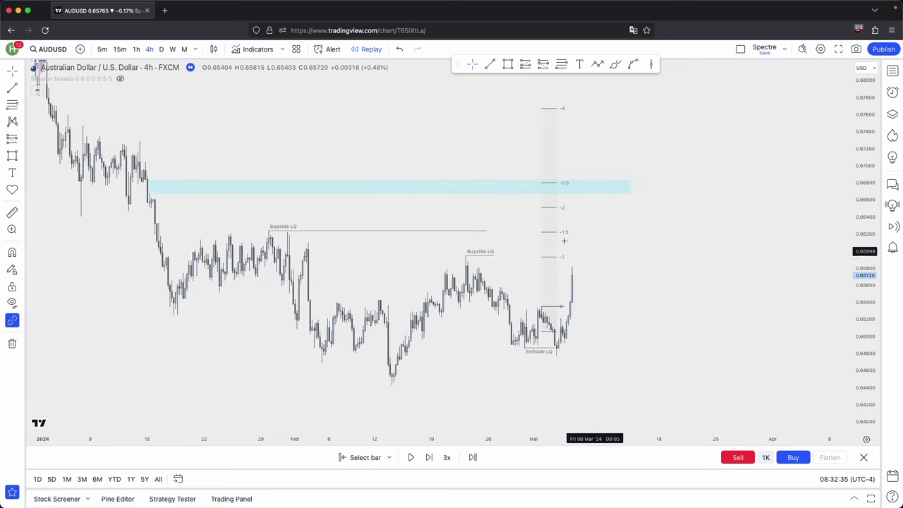
Draw a path from the current price up into the gap rectangle, down, back up, and down below the Sellside LQ line
{"action": "left_click", "coordinate": [597, 64]}
{"action": "left_click", "coordinate": [581, 265]}
{"action": "left_click", "coordinate": [594, 187]}
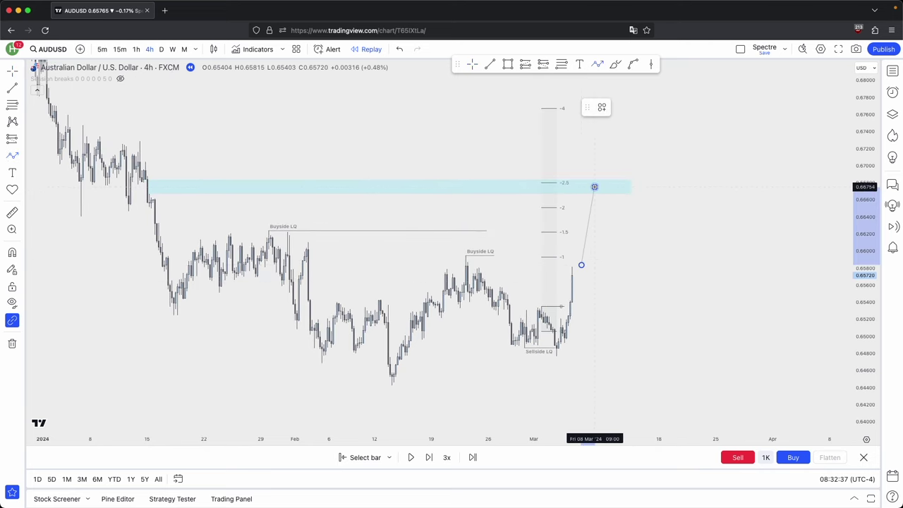
{"action": "left_click", "coordinate": [634, 330]}
{"action": "left_click", "coordinate": [655, 271]}
{"action": "double_click", "coordinate": [689, 360]}
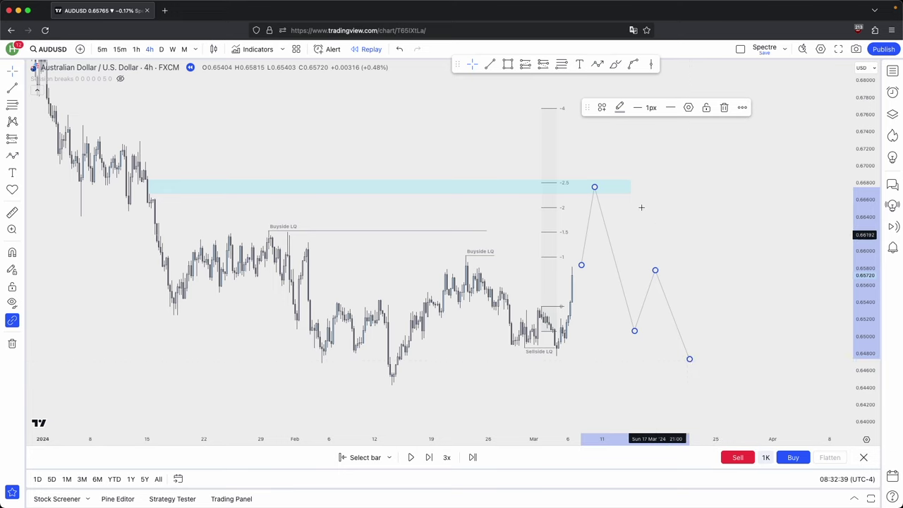
Advance the AUDUSD replay bar by bar until price reaches the gap rectangle and starts turning down
{"action": "left_click", "coordinate": [435, 459]}
{"action": "left_click", "coordinate": [435, 458]}
{"action": "left_click", "coordinate": [435, 458]}
{"action": "left_click", "coordinate": [435, 459]}
{"action": "left_click", "coordinate": [435, 459]}
{"action": "left_click", "coordinate": [435, 458]}
{"action": "left_click", "coordinate": [435, 459]}
{"action": "left_click", "coordinate": [436, 459]}
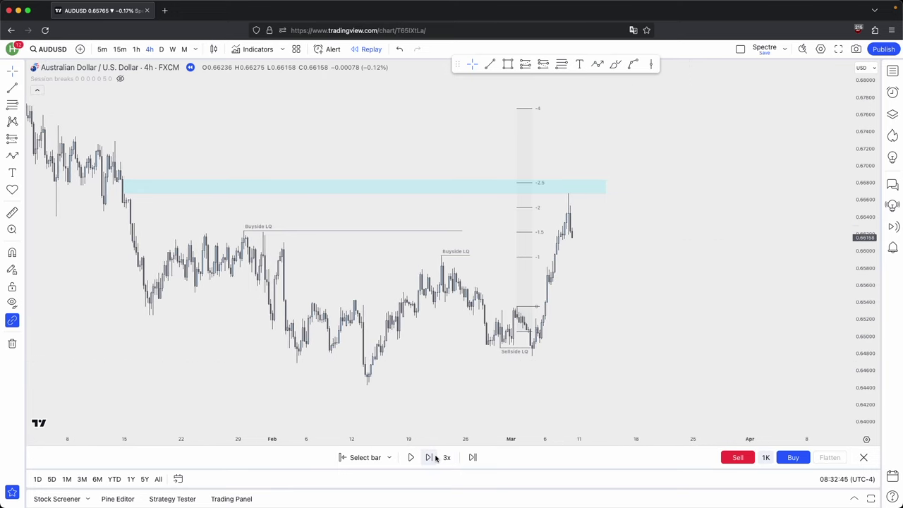
Restart the replay from the March 8 05:00 bar that reaches the gap rectangle
{"action": "scroll", "coordinate": [581, 240], "scroll_direction": "up", "scroll_amount": 2}
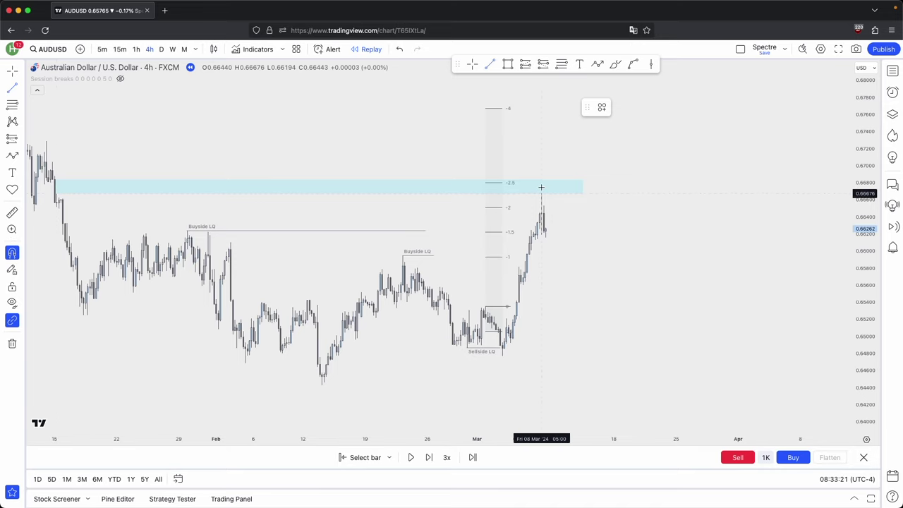
{"action": "scroll", "coordinate": [488, 165], "scroll_direction": "up", "scroll_amount": 2}
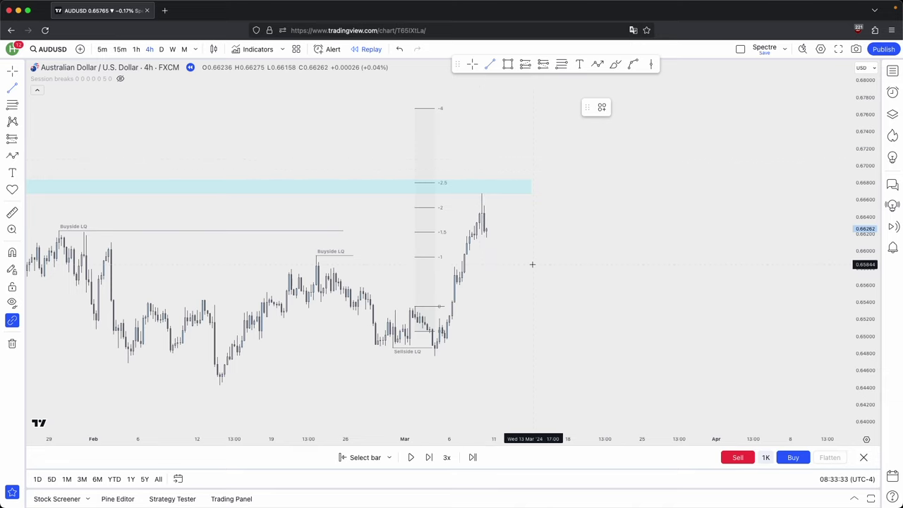
{"action": "left_click", "coordinate": [365, 457]}
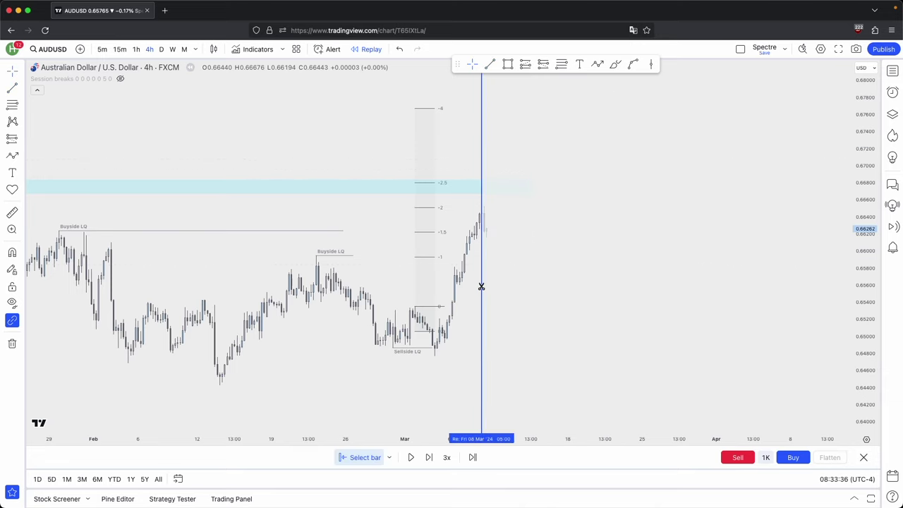
{"action": "left_click", "coordinate": [481, 287]}
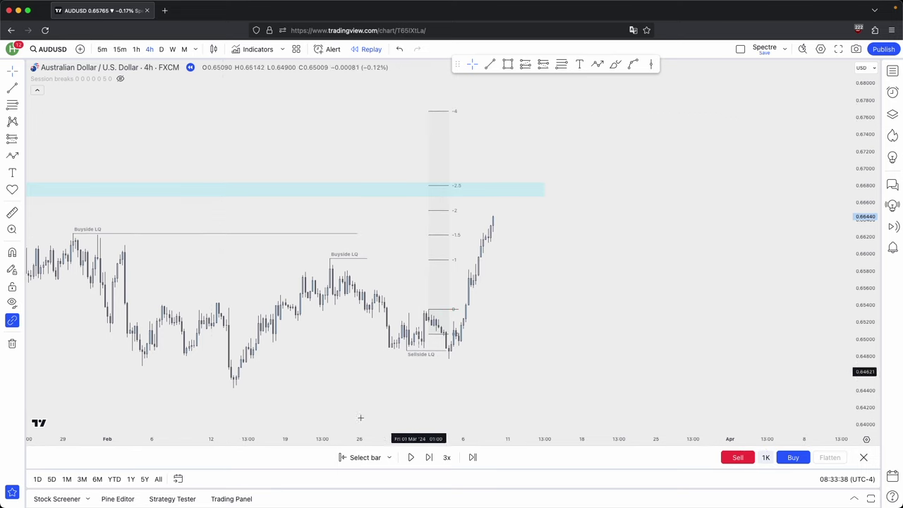
Switch the chart to the 1-hour timeframe and step the replay forward two bars
{"action": "left_click", "coordinate": [137, 50]}
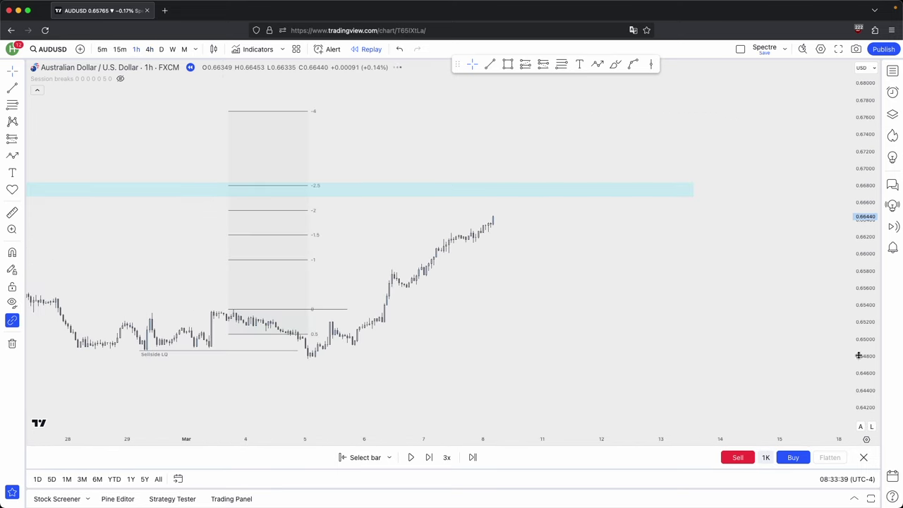
{"action": "left_click", "coordinate": [428, 458]}
{"action": "left_click", "coordinate": [429, 457]}
Switch the chart to the 5-minute timeframe for the March 8 spike into the gap rectangle
{"action": "left_click", "coordinate": [102, 50]}
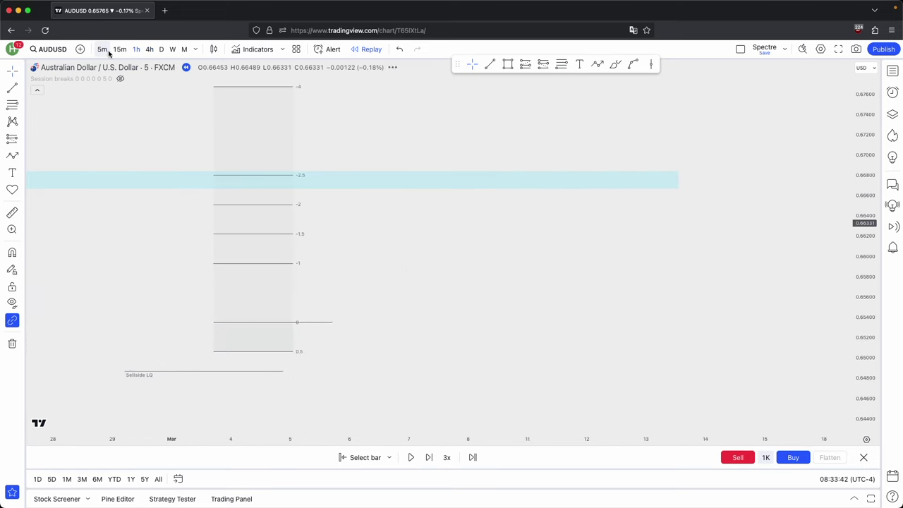
{"action": "left_click_drag", "start_coordinate": [872, 368], "coordinate": [551, 191]}
{"action": "right_click", "coordinate": [519, 197]}
{"action": "left_click", "coordinate": [504, 193]}
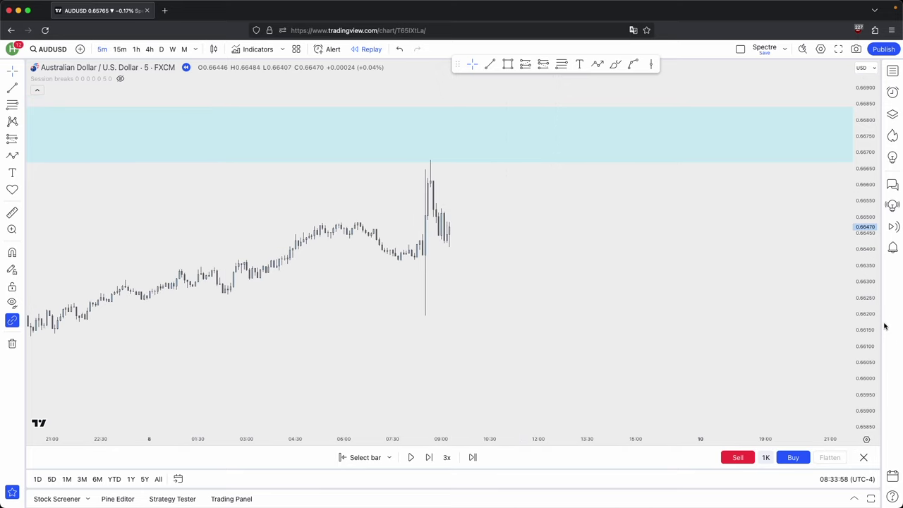
Draw a Fib Retracement over the March 8 spike, placing its 0 level at the spike's low of 0.66194
{"action": "left_click_drag", "start_coordinate": [879, 327], "coordinate": [677, 289]}
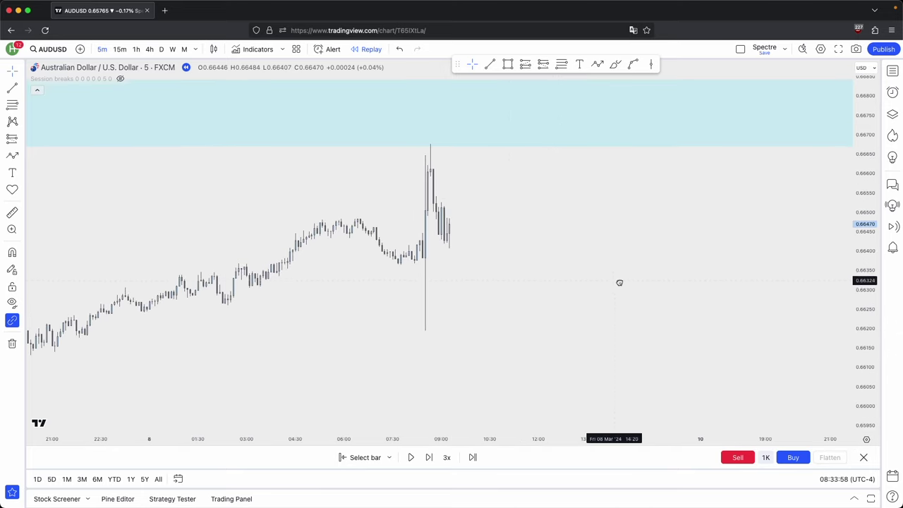
{"action": "left_click_drag", "start_coordinate": [618, 283], "coordinate": [630, 286]}
{"action": "left_click", "coordinate": [525, 64]}
{"action": "left_click", "coordinate": [465, 153]}
{"action": "left_click", "coordinate": [485, 139]}
{"action": "left_click_drag", "start_coordinate": [465, 153], "coordinate": [459, 341]}
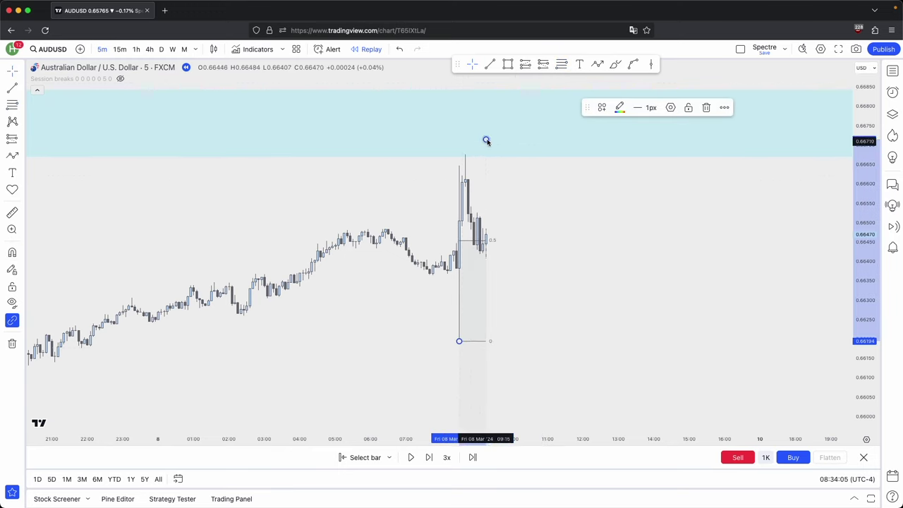
Finish the Fib Retracement on the March 8 spike and move its anchors to the candle bodies, at 0.66380 and 0.66612
{"action": "left_click_drag", "start_coordinate": [486, 141], "coordinate": [466, 154]}
{"action": "left_click_drag", "start_coordinate": [431, 181], "coordinate": [515, 179]}
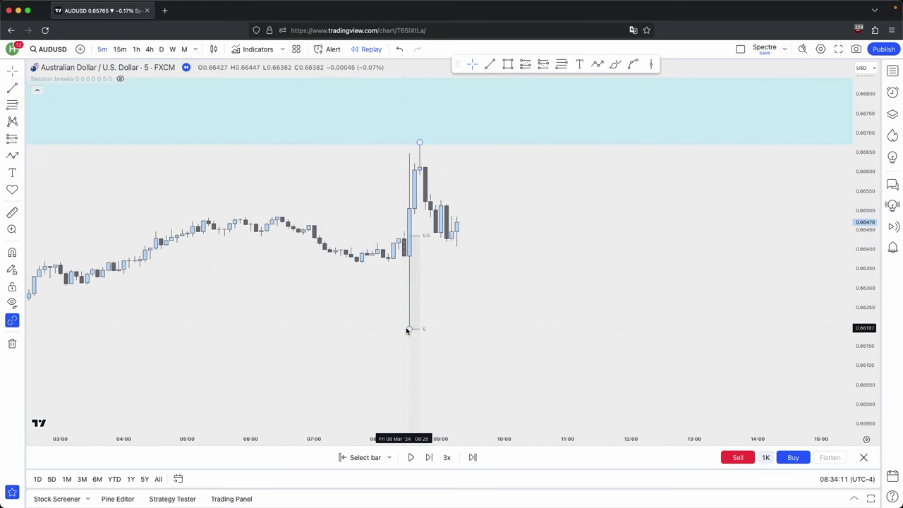
{"action": "left_click_drag", "start_coordinate": [407, 330], "coordinate": [413, 277]}
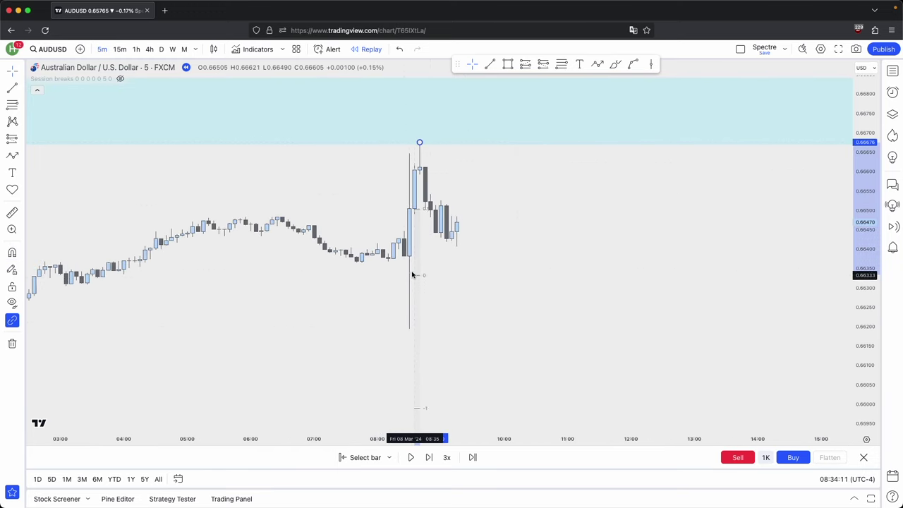
{"action": "left_click_drag", "start_coordinate": [420, 143], "coordinate": [420, 168]}
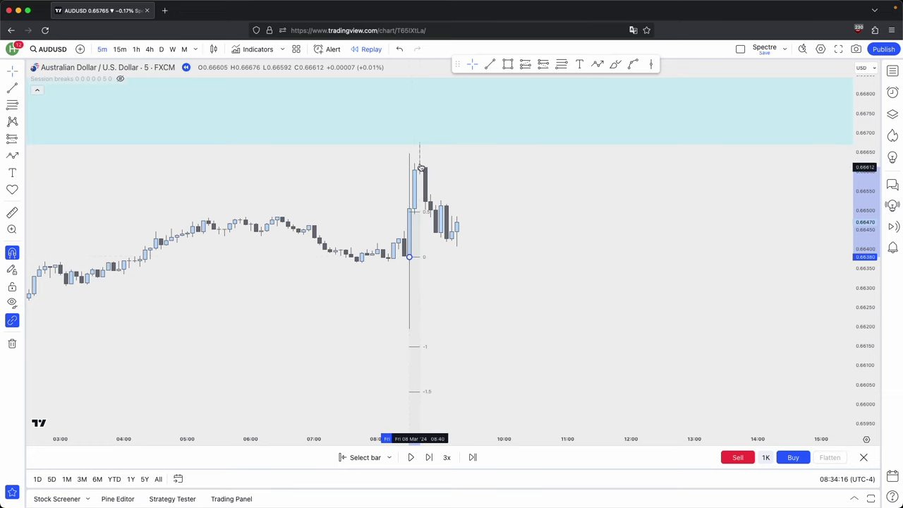
Examine on the 4-hour chart how the larger Fib's -2 and -2.5 levels line up with the gap rectangle and the latest high
{"action": "left_click_drag", "start_coordinate": [471, 186], "coordinate": [485, 152]}
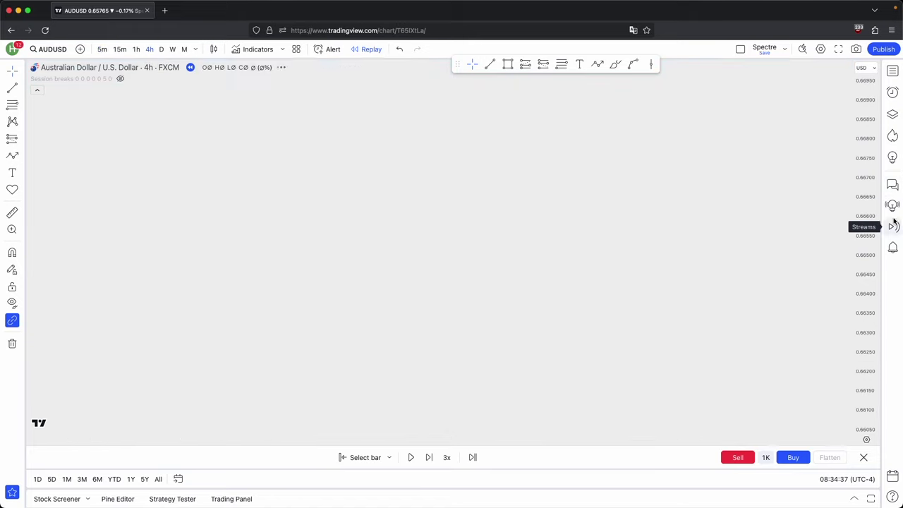
{"action": "left_click_drag", "start_coordinate": [869, 235], "coordinate": [843, 422]}
{"action": "left_click_drag", "start_coordinate": [698, 414], "coordinate": [681, 290]}
{"action": "left_click_drag", "start_coordinate": [634, 308], "coordinate": [630, 340]}
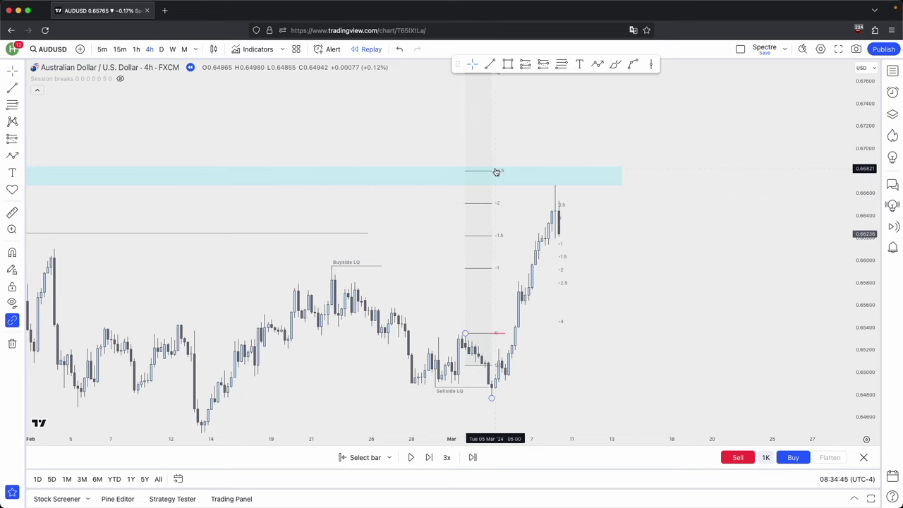
{"action": "scroll", "coordinate": [496, 172], "scroll_direction": "down", "scroll_amount": 5}
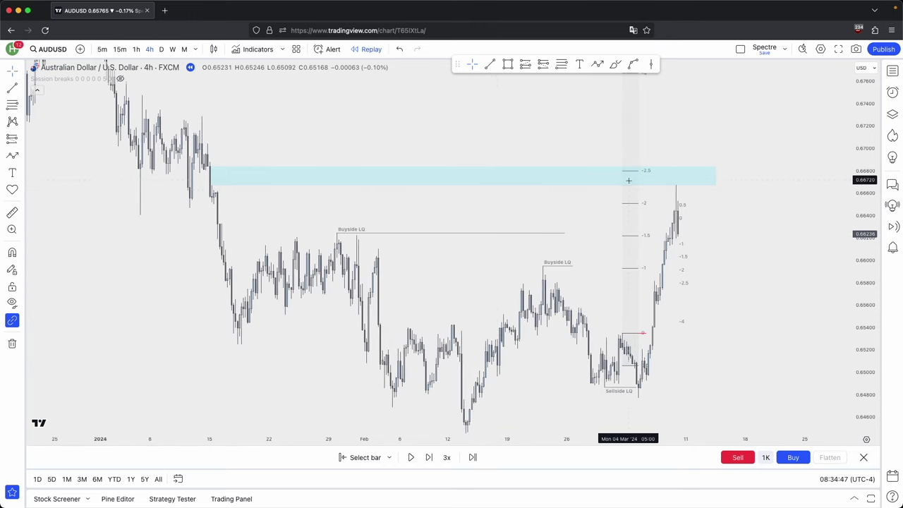
{"action": "scroll", "coordinate": [635, 182], "scroll_direction": "up", "scroll_amount": 1}
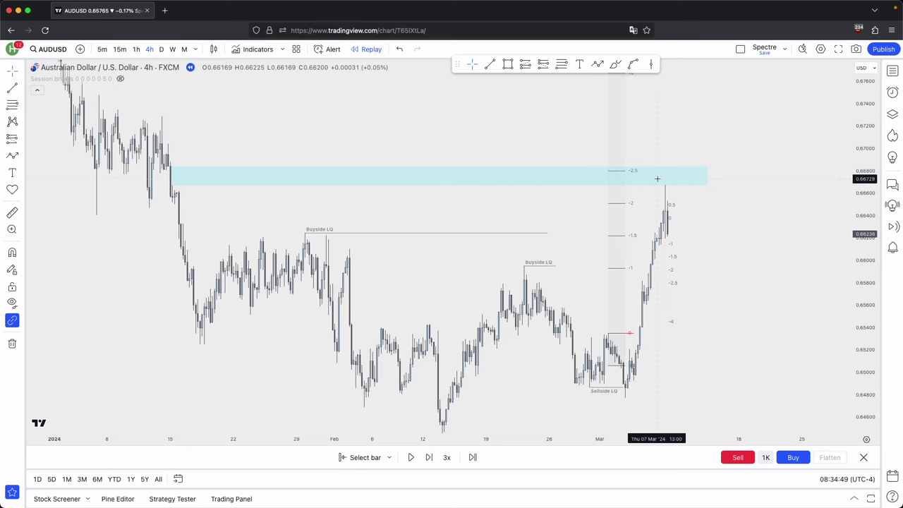
{"action": "scroll", "coordinate": [657, 179], "scroll_direction": "up", "scroll_amount": 1}
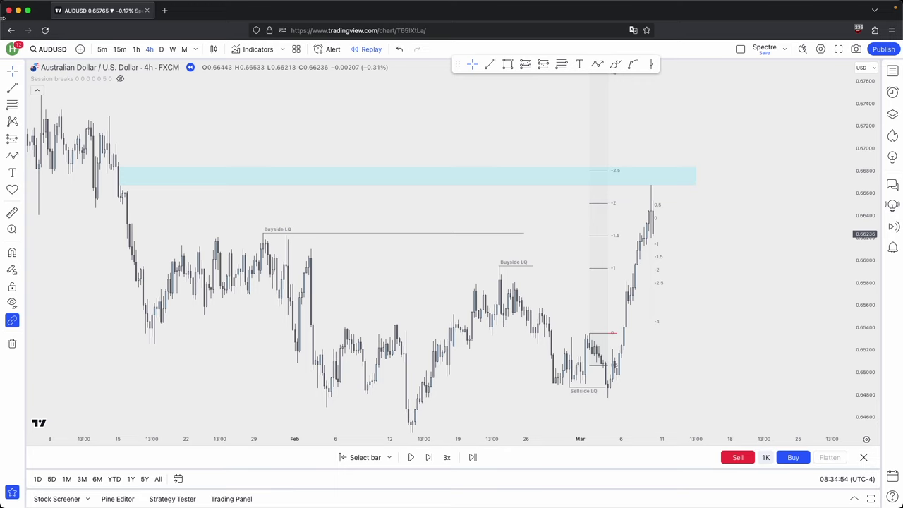
Return the chart to the 5-minute timeframe and frame the March 8 spike with its downward Fib projections
{"action": "left_click", "coordinate": [103, 49]}
{"action": "left_click_drag", "start_coordinate": [864, 274], "coordinate": [864, 205]}
{"action": "left_click_drag", "start_coordinate": [790, 251], "coordinate": [711, 236]}
{"action": "scroll", "coordinate": [710, 237], "scroll_direction": "up", "scroll_amount": 4}
{"action": "left_click_drag", "start_coordinate": [463, 230], "coordinate": [532, 239]}
{"action": "scroll", "coordinate": [532, 239], "scroll_direction": "up", "scroll_amount": 2}
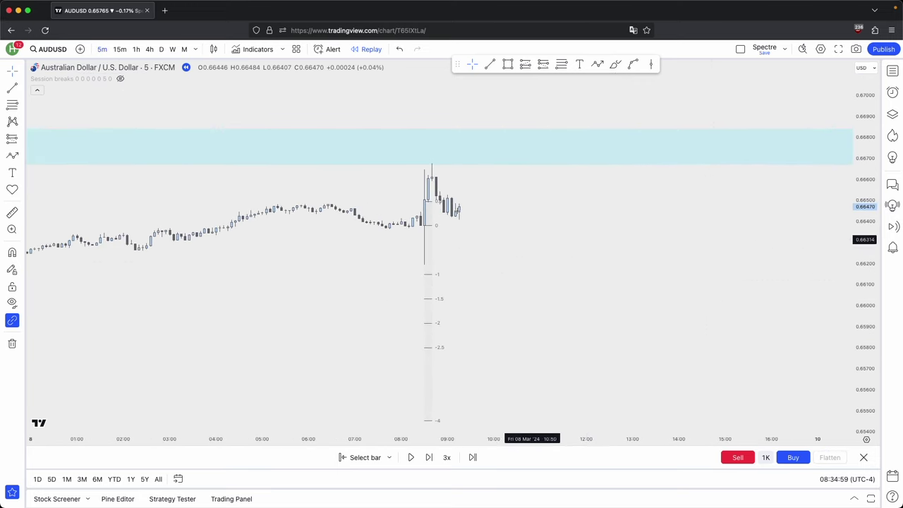
{"action": "left_click_drag", "start_coordinate": [472, 204], "coordinate": [526, 232]}
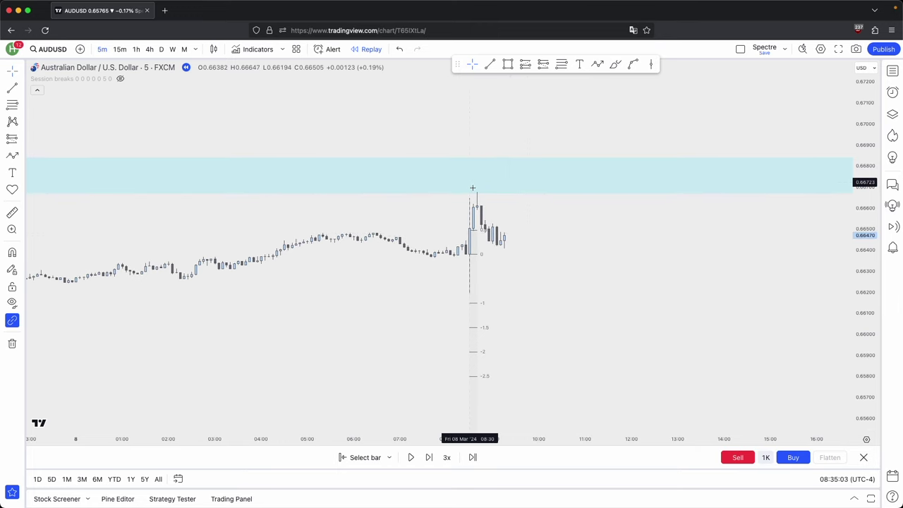
{"action": "left_click_drag", "start_coordinate": [868, 296], "coordinate": [854, 264]}
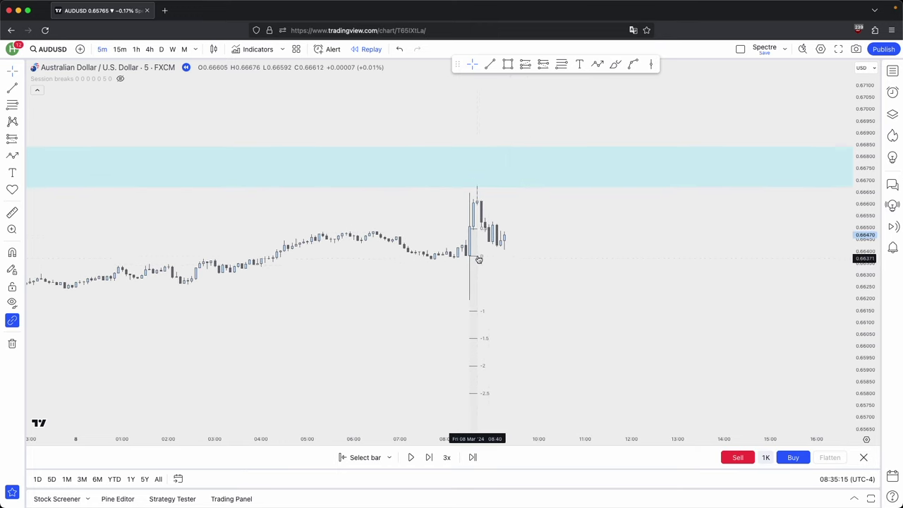
Draw a rectangle marking the target zone between the spike Fib's -2 and -2.5 levels, extending to about 12:10
{"action": "left_click_drag", "start_coordinate": [619, 196], "coordinate": [672, 118]}
{"action": "left_click_drag", "start_coordinate": [865, 169], "coordinate": [864, 238]}
{"action": "scroll", "coordinate": [696, 242], "scroll_direction": "down", "scroll_amount": 1}
{"action": "left_click_drag", "start_coordinate": [695, 242], "coordinate": [672, 239]}
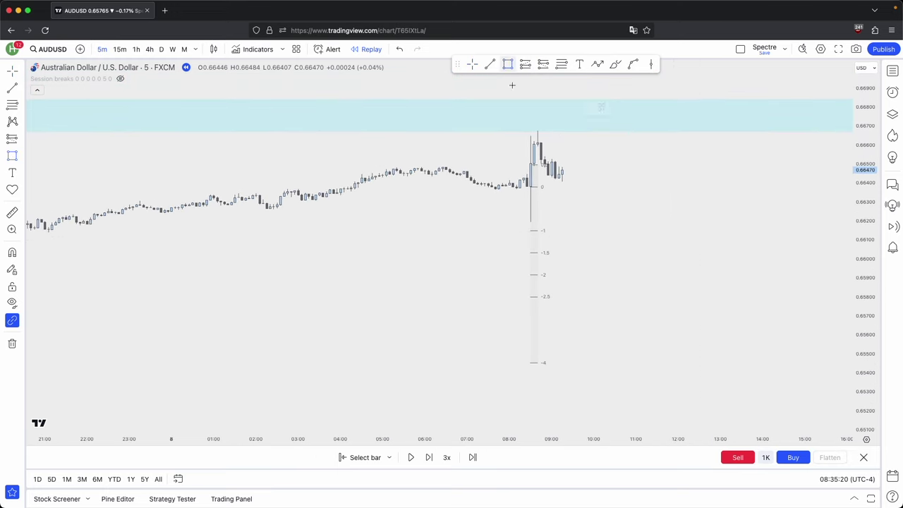
{"action": "left_click", "coordinate": [507, 64]}
{"action": "left_click_drag", "start_coordinate": [531, 296], "coordinate": [685, 276]}
{"action": "left_click", "coordinate": [689, 247]}
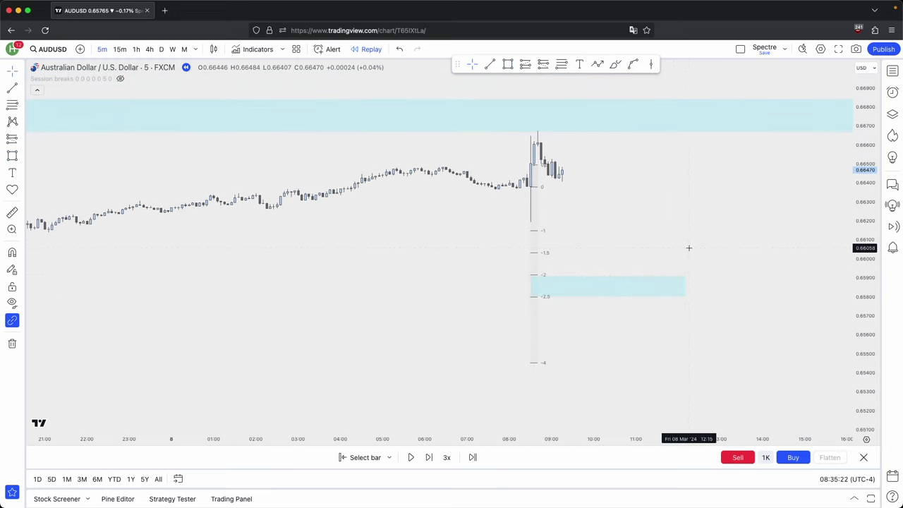
Sketch a path projecting price down into the -2 to -2.5 zone and back up to the gap rectangle
{"action": "left_click_drag", "start_coordinate": [631, 206], "coordinate": [608, 217]}
{"action": "left_click", "coordinate": [597, 64]}
{"action": "left_click", "coordinate": [567, 218]}
{"action": "left_click", "coordinate": [617, 298]}
{"action": "left_click", "coordinate": [655, 153]}
{"action": "left_click", "coordinate": [679, 176]}
{"action": "left_click", "coordinate": [698, 113]}
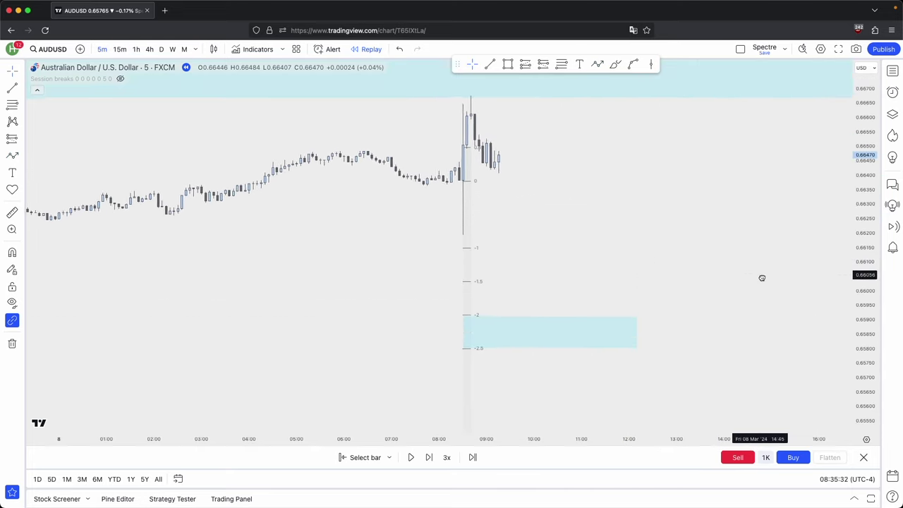
Step the 5-minute replay forward to the March 8 10:20 bar that drops below the spike Fib's 0 level
{"action": "left_click_drag", "start_coordinate": [762, 278], "coordinate": [765, 289]}
{"action": "scroll", "coordinate": [677, 294], "scroll_direction": "up", "scroll_amount": 3}
{"action": "left_click_drag", "start_coordinate": [486, 261], "coordinate": [524, 298]}
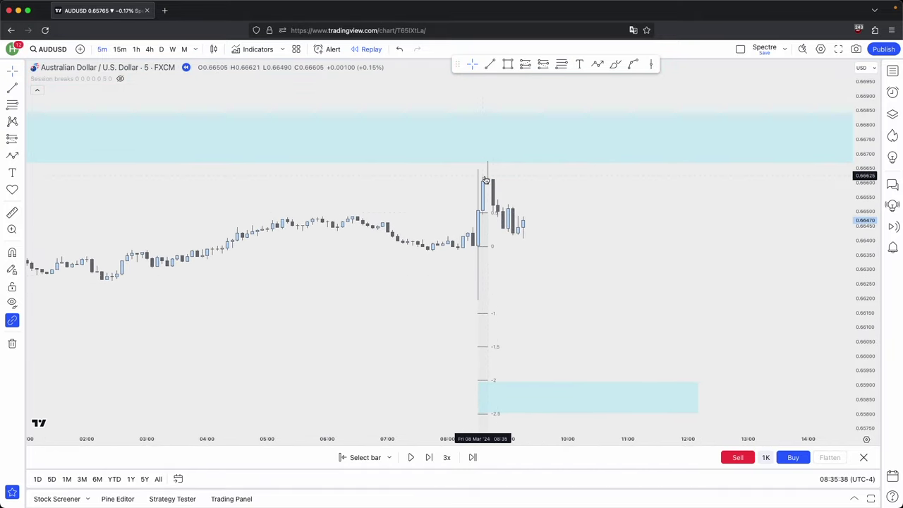
{"action": "scroll", "coordinate": [522, 228], "scroll_direction": "up", "scroll_amount": 1}
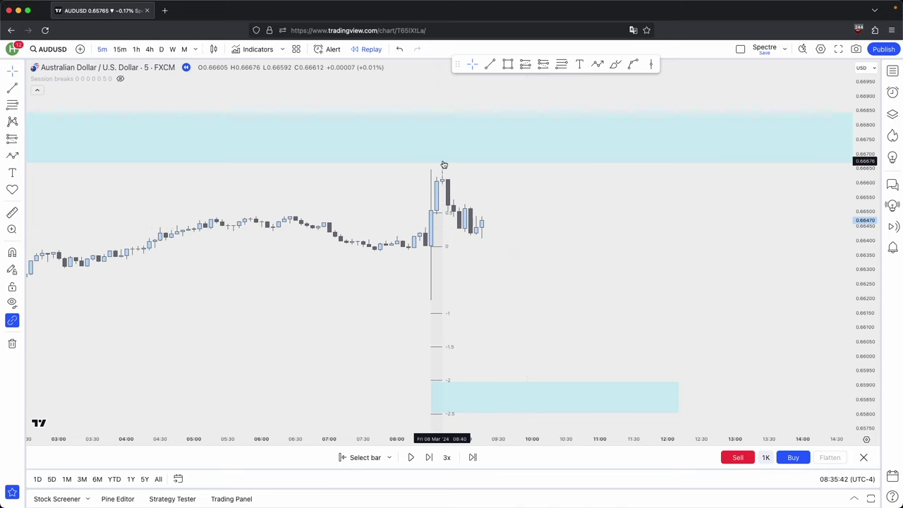
{"action": "left_click", "coordinate": [433, 459]}
{"action": "left_click", "coordinate": [432, 458]}
{"action": "left_click", "coordinate": [432, 459]}
{"action": "left_click", "coordinate": [433, 458]}
{"action": "left_click", "coordinate": [433, 459]}
{"action": "left_click_drag", "start_coordinate": [471, 294], "coordinate": [482, 325]}
Draw a horizontal trend line at 0.66382 from the March 8 08:30 candle to the 10:20 bar
{"action": "key", "text": "alt+t"}
{"action": "left_click", "coordinate": [374, 275], "text": "super"}
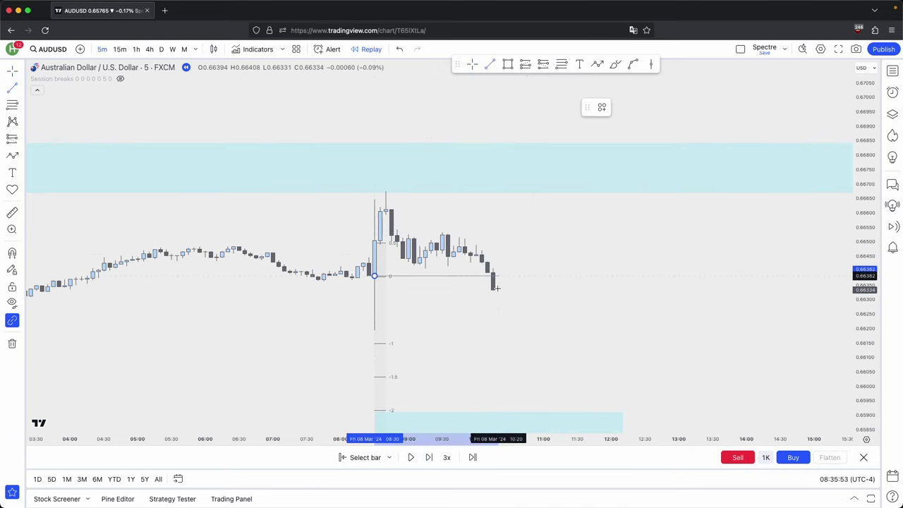
{"action": "left_click", "coordinate": [498, 276]}
{"action": "left_click", "coordinate": [557, 299]}
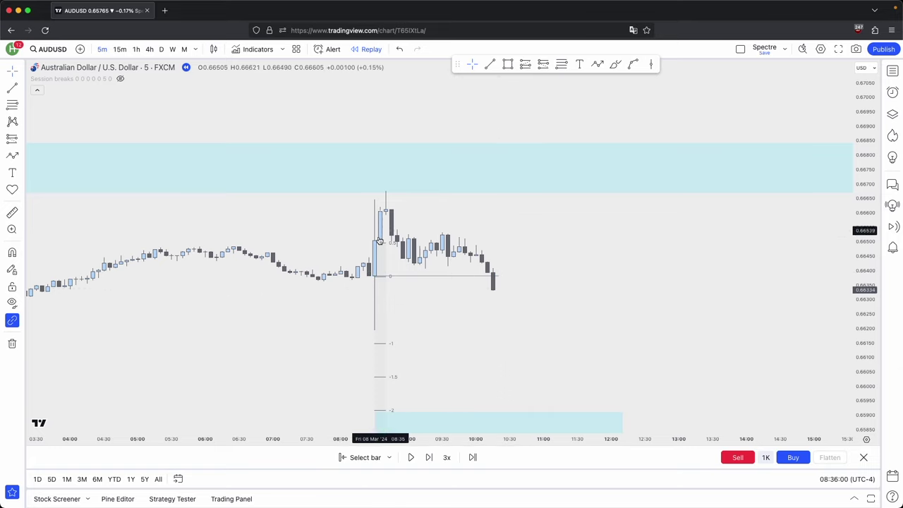
Draw a rectangle spanning the spike's candle bodies, from the 08:30 open up to the highest body close
{"action": "left_click", "coordinate": [508, 65]}
{"action": "left_click", "coordinate": [375, 276], "text": "super"}
{"action": "left_click", "coordinate": [386, 211], "text": "super"}
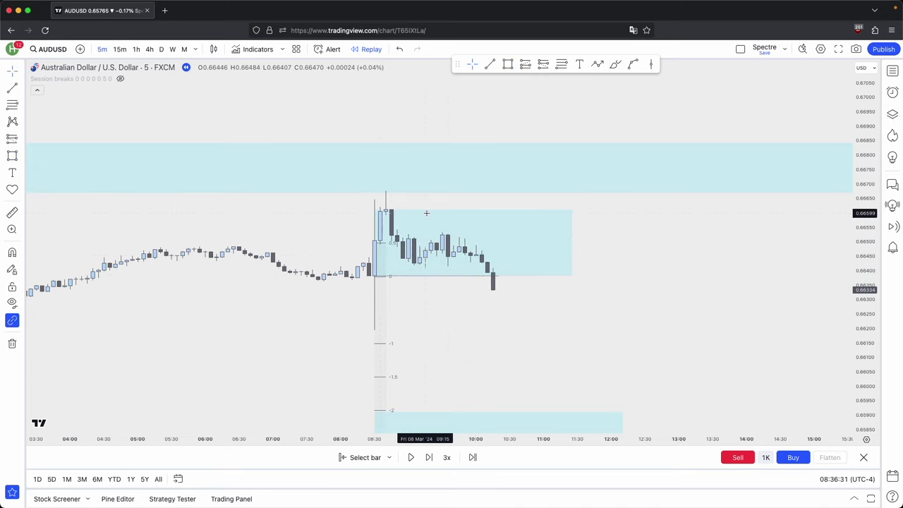
Mark the small gap in the decline near 10:10 with a rectangle between about 0.66430 and 0.66408
{"action": "left_click_drag", "start_coordinate": [874, 336], "coordinate": [856, 297]}
{"action": "left_click_drag", "start_coordinate": [656, 246], "coordinate": [597, 145]}
{"action": "left_click_drag", "start_coordinate": [483, 230], "coordinate": [483, 244]}
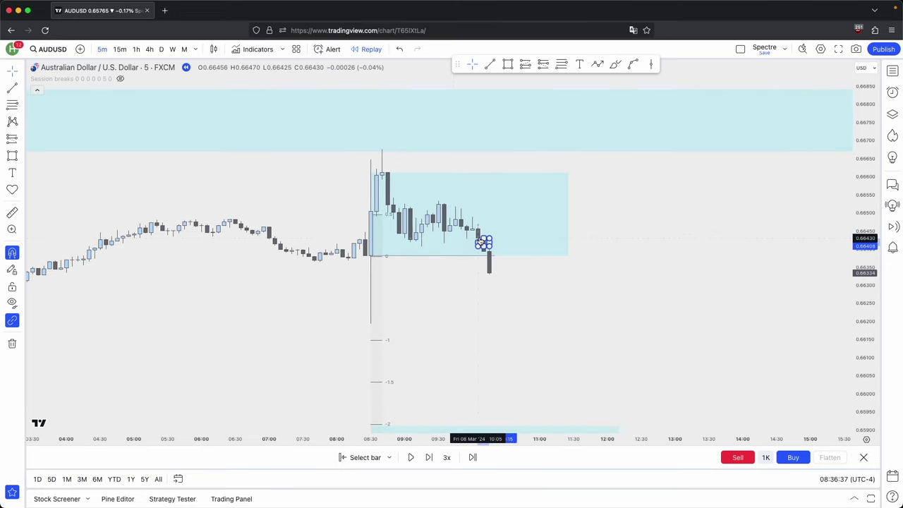
Place a short position with entry at 0.66411, stop at 0.66537 and target at 0.65913, at the top of the -2 zone
{"action": "left_click", "coordinate": [517, 249]}
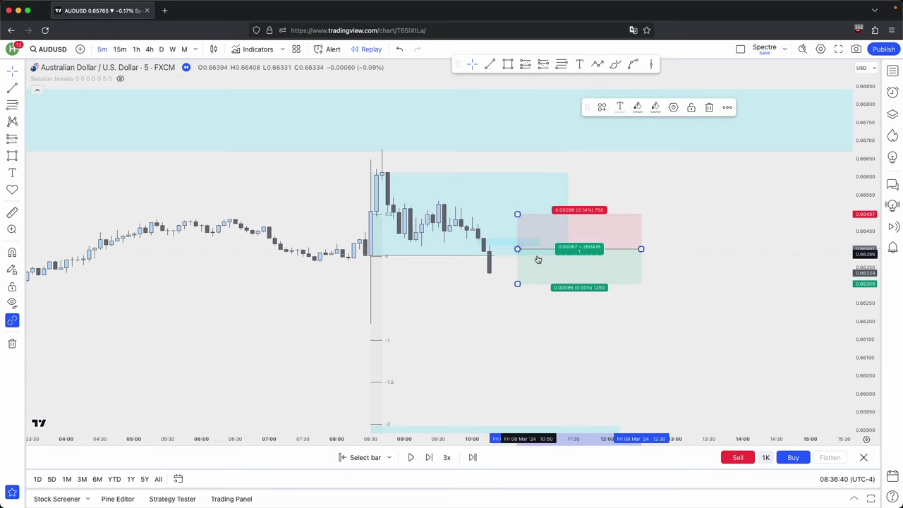
{"action": "left_click_drag", "start_coordinate": [533, 258], "coordinate": [516, 254]}
{"action": "left_click_drag", "start_coordinate": [500, 210], "coordinate": [500, 200]}
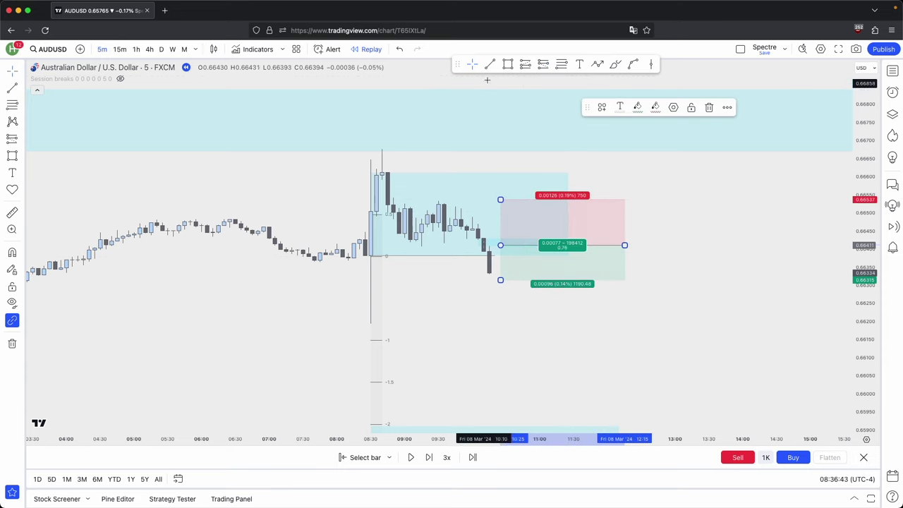
{"action": "left_click_drag", "start_coordinate": [500, 282], "coordinate": [497, 426]}
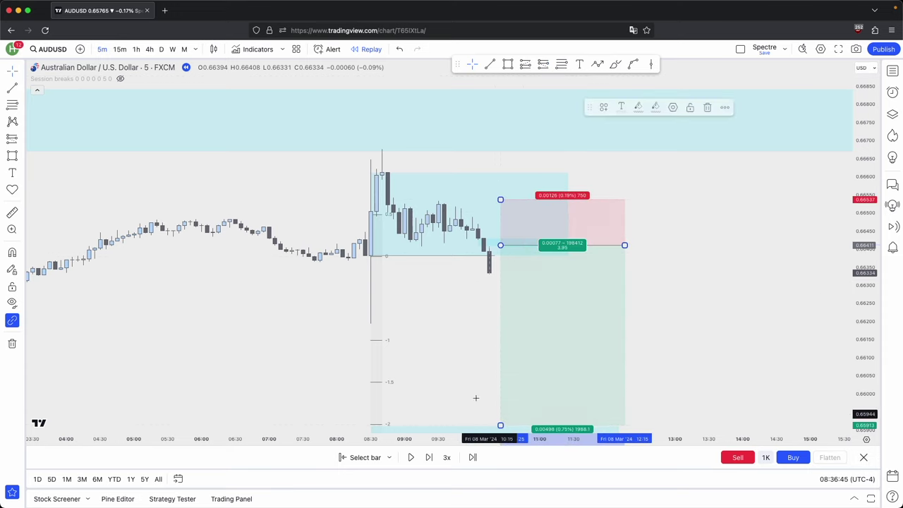
Step the 5-minute replay forward through the short entry to about the March 8 11:15 bar
{"action": "left_click_drag", "start_coordinate": [488, 357], "coordinate": [473, 306]}
{"action": "left_click", "coordinate": [428, 457]}
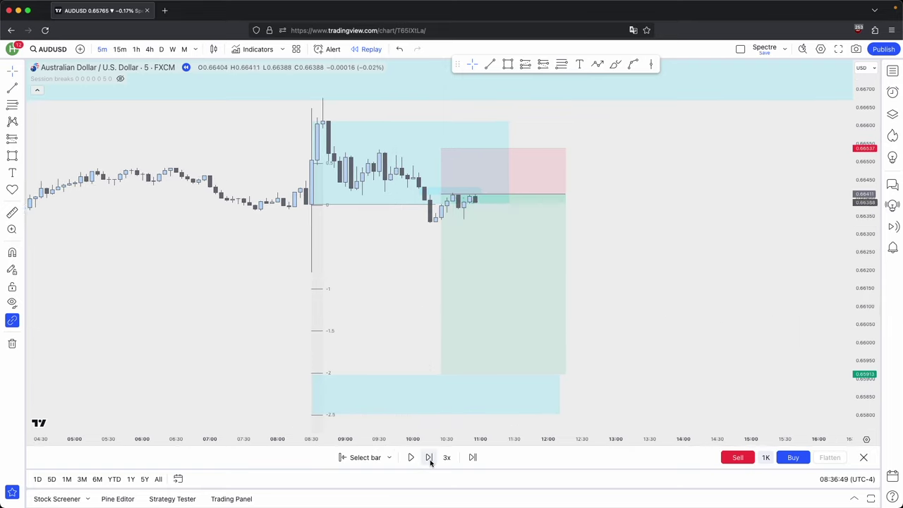
{"action": "scroll", "coordinate": [722, 337], "scroll_direction": "down", "scroll_amount": 3}
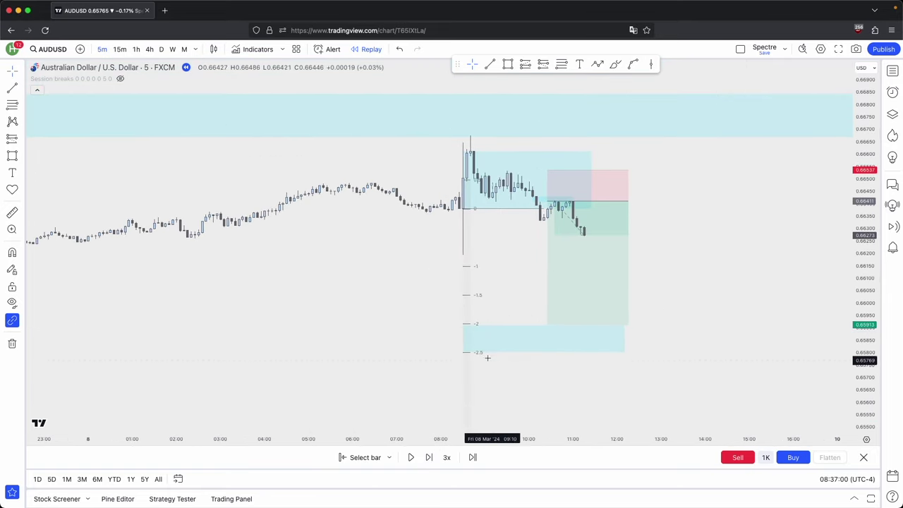
Switch the chart to the 1-hour timeframe and step the replay forward until price drops into the target zone on March 12
{"action": "left_click", "coordinate": [136, 49]}
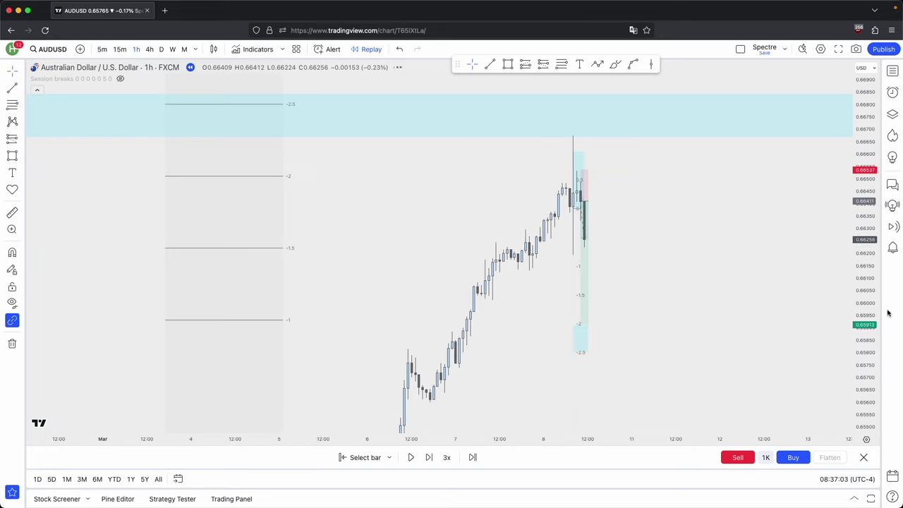
{"action": "left_click_drag", "start_coordinate": [869, 312], "coordinate": [868, 406]}
{"action": "scroll", "coordinate": [635, 339], "scroll_direction": "up", "scroll_amount": 4}
{"action": "left_click", "coordinate": [429, 458]}
{"action": "left_click", "coordinate": [429, 458]}
{"action": "left_click", "coordinate": [429, 458]}
{"action": "left_click", "coordinate": [429, 458]}
{"action": "left_click", "coordinate": [429, 459]}
{"action": "left_click", "coordinate": [428, 457]}
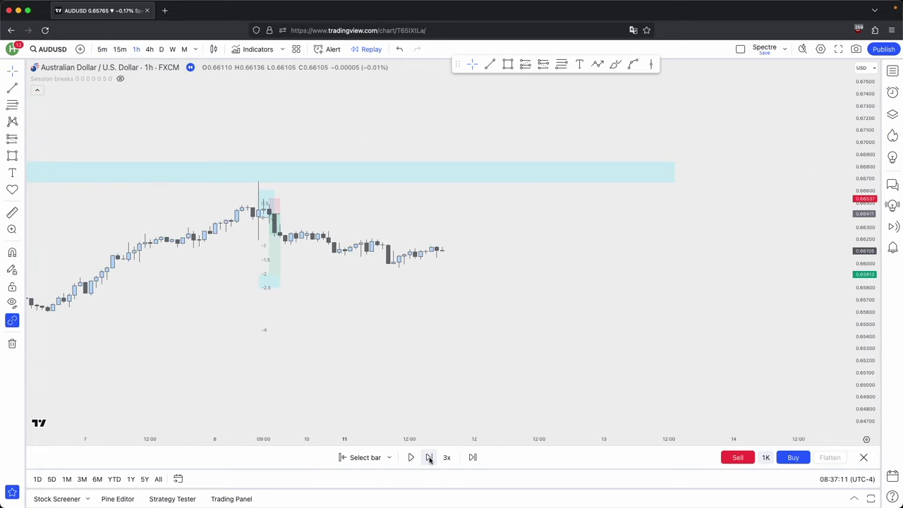
{"action": "left_click", "coordinate": [429, 457]}
{"action": "left_click", "coordinate": [428, 457]}
Extend the target zone rectangle and the short position's right edge to cover the latest March 12 bars
{"action": "left_click_drag", "start_coordinate": [188, 280], "coordinate": [476, 287]}
{"action": "left_click_drag", "start_coordinate": [162, 200], "coordinate": [532, 243]}
{"action": "left_click", "coordinate": [618, 256]}
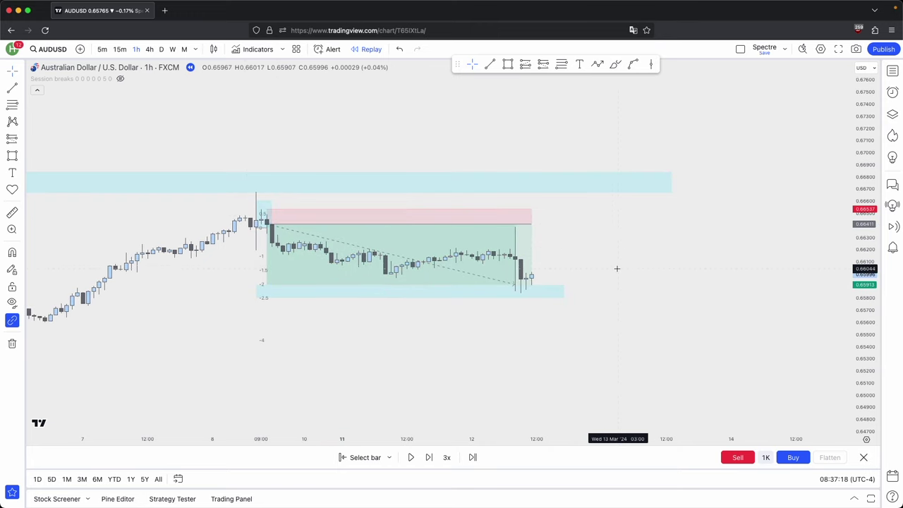
Step the 1-hour replay forward into early March 13 to follow price's reaction from the target zone
{"action": "left_click_drag", "start_coordinate": [866, 361], "coordinate": [866, 217]}
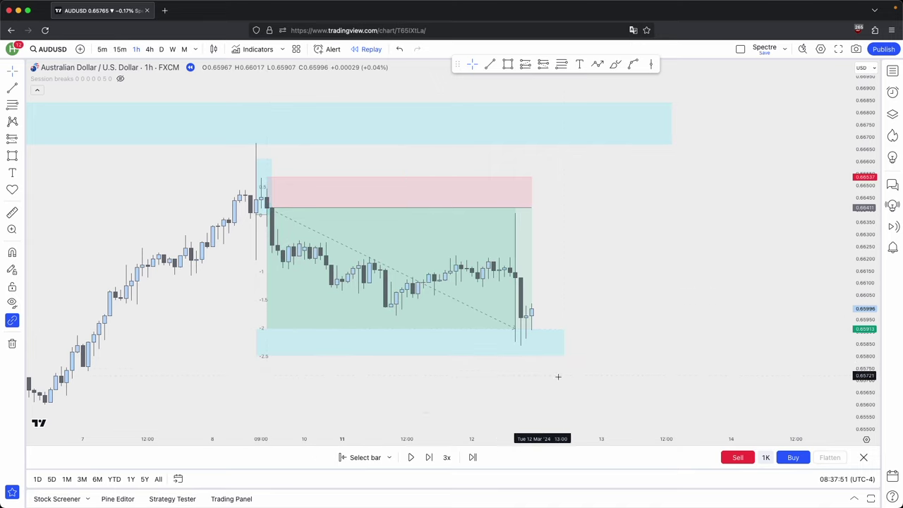
{"action": "left_click", "coordinate": [429, 460]}
{"action": "left_click", "coordinate": [429, 460]}
{"action": "left_click", "coordinate": [429, 460]}
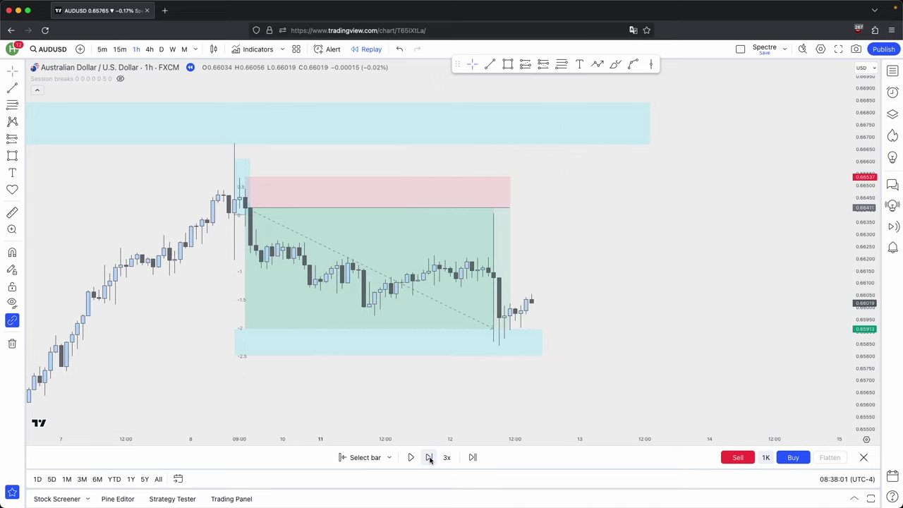
{"action": "left_click", "coordinate": [429, 460]}
{"action": "left_click", "coordinate": [429, 460]}
{"action": "left_click", "coordinate": [429, 460]}
{"action": "scroll", "coordinate": [536, 402], "scroll_direction": "down", "scroll_amount": 5}
{"action": "left_click_drag", "start_coordinate": [619, 381], "coordinate": [488, 362]}
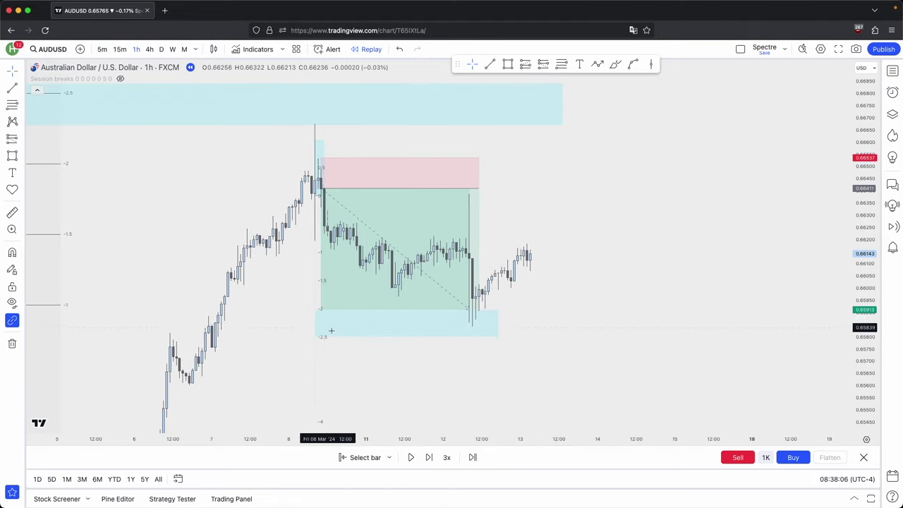
Step the 1-hour replay forward to the end of March 13, past the new swing high and the sharp decline
{"action": "left_click", "coordinate": [428, 457]}
{"action": "left_click", "coordinate": [428, 457]}
{"action": "left_click", "coordinate": [428, 457]}
{"action": "left_click", "coordinate": [428, 458]}
{"action": "left_click", "coordinate": [429, 457]}
{"action": "left_click", "coordinate": [428, 457]}
{"action": "left_click", "coordinate": [428, 457]}
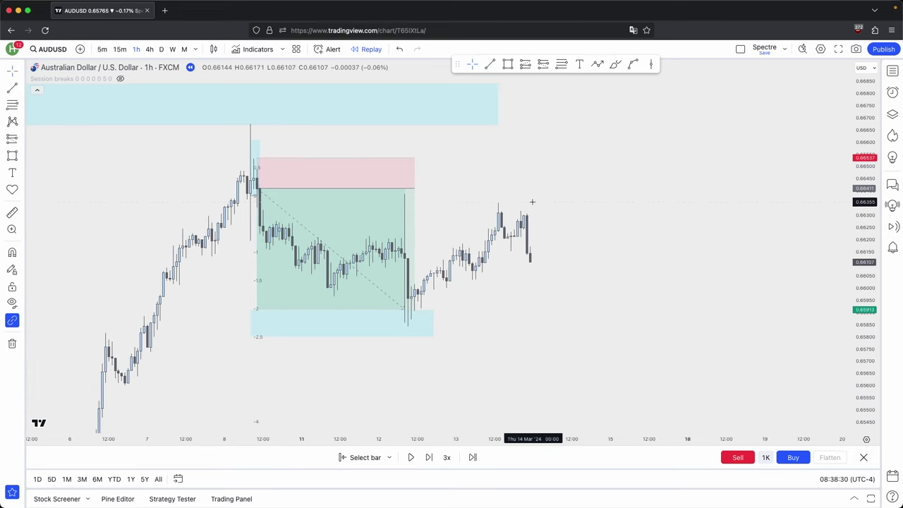
Delete the short position, spike Fib, trend line and zone rectangles drawn for the March 8 setup
{"action": "left_click_drag", "start_coordinate": [457, 344], "coordinate": [183, 169]}
{"action": "key", "text": "Delete"}
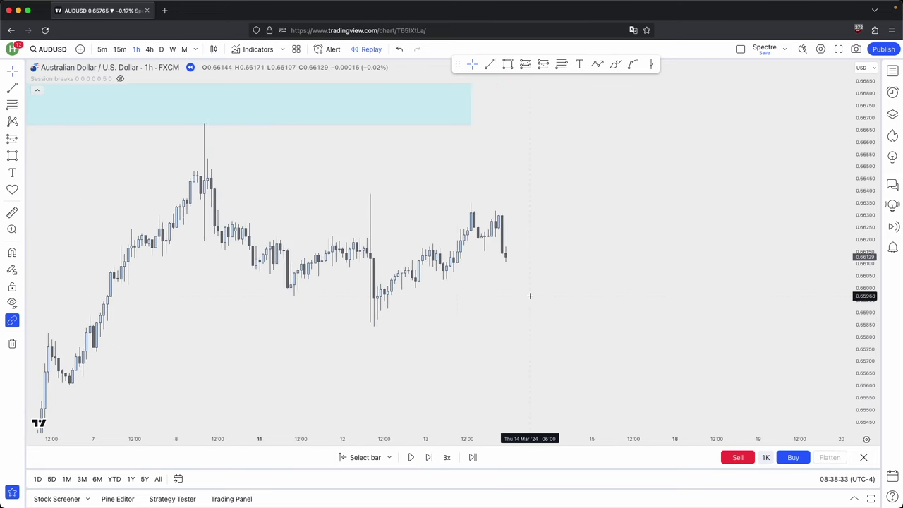
Draw a short horizontal trend line at about 0.66152 beneath the March 13 pullback low and colour it red
{"action": "left_click", "coordinate": [492, 65]}
{"action": "left_click", "coordinate": [484, 250]}
{"action": "left_click", "coordinate": [500, 251]}
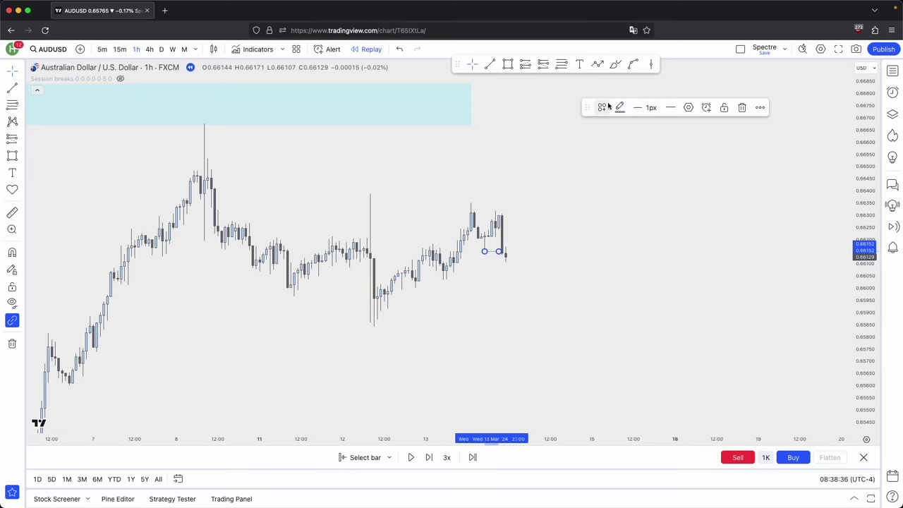
{"action": "left_click", "coordinate": [619, 107]}
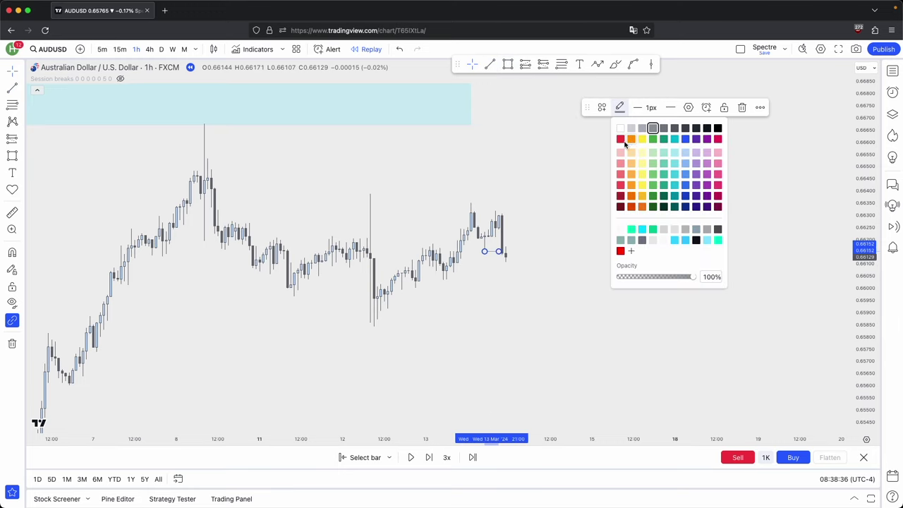
{"action": "left_click", "coordinate": [623, 240]}
{"action": "left_click", "coordinate": [642, 235]}
Draw a Fib projection from the March 13 swing high down to the swing low that preceded the rally
{"action": "scroll", "coordinate": [683, 213], "scroll_direction": "down", "scroll_amount": 3}
{"action": "left_click_drag", "start_coordinate": [642, 236], "coordinate": [642, 175]}
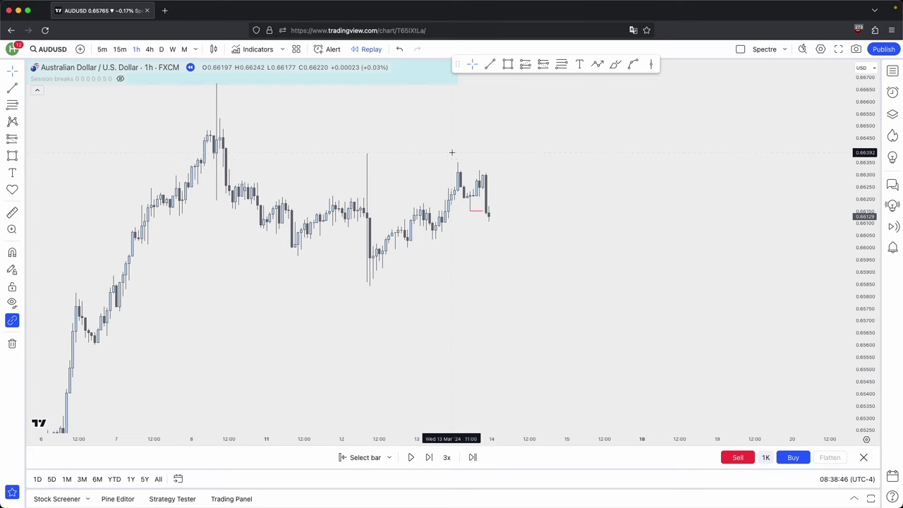
{"action": "left_click_drag", "start_coordinate": [533, 190], "coordinate": [534, 193]}
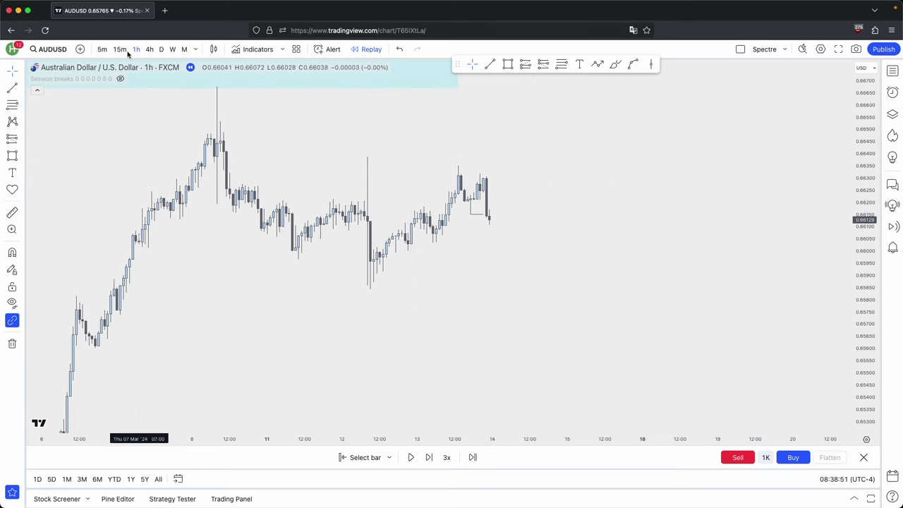
{"action": "left_click_drag", "start_coordinate": [418, 195], "coordinate": [413, 223]}
{"action": "left_click", "coordinate": [561, 64]}
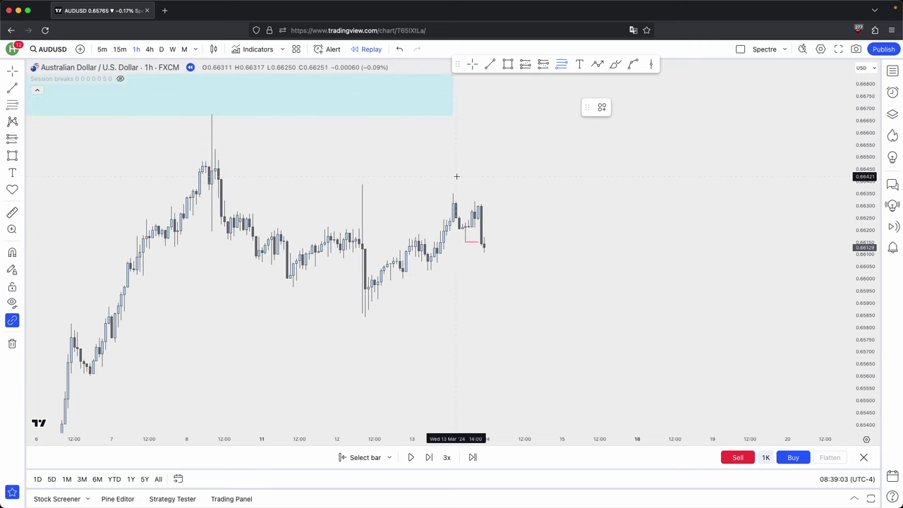
{"action": "left_click", "coordinate": [455, 185]}
{"action": "left_click", "coordinate": [427, 273]}
Draw a zone rectangle over the March 6 gap at about 0.6531–0.6540 and extend it to about March 19
{"action": "left_click_drag", "start_coordinate": [521, 277], "coordinate": [532, 218]}
{"action": "left_click_drag", "start_coordinate": [865, 229], "coordinate": [864, 353]}
{"action": "scroll", "coordinate": [776, 338], "scroll_direction": "down", "scroll_amount": 2}
{"action": "scroll", "coordinate": [776, 338], "scroll_direction": "down", "scroll_amount": 2}
{"action": "left_click_drag", "start_coordinate": [775, 339], "coordinate": [701, 308]}
{"action": "left_click", "coordinate": [507, 64]}
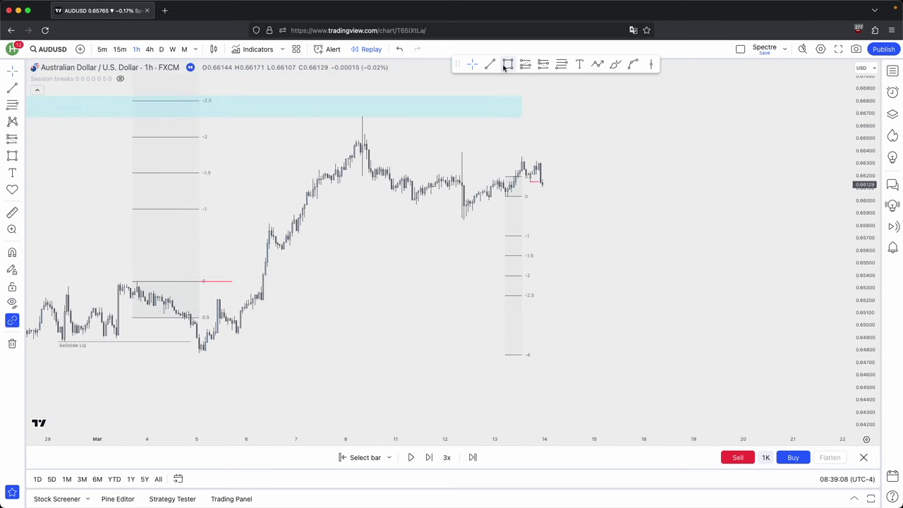
{"action": "left_click_drag", "start_coordinate": [524, 296], "coordinate": [264, 287]}
{"action": "left_click_drag", "start_coordinate": [395, 312], "coordinate": [399, 311]}
{"action": "left_click_drag", "start_coordinate": [528, 280], "coordinate": [696, 280]}
{"action": "left_click", "coordinate": [650, 254]}
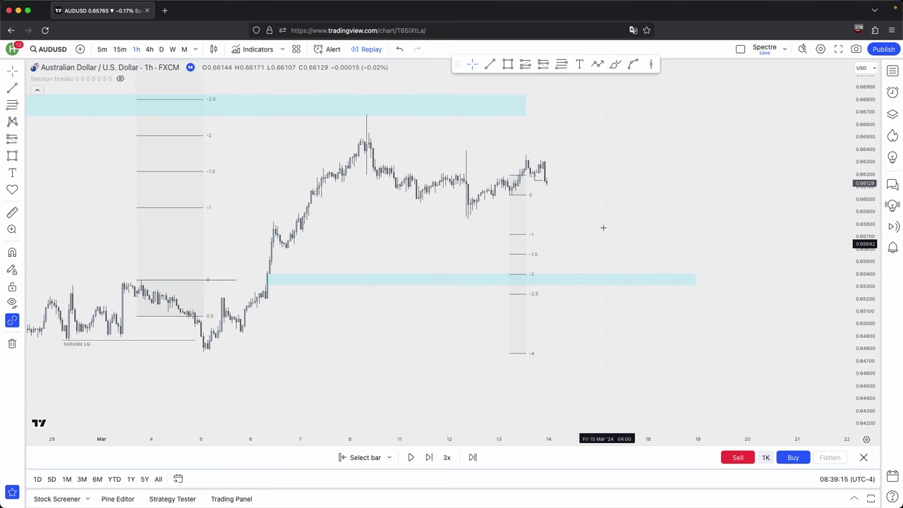
Step the 1-hour replay forward into the early March 14 bars
{"action": "left_click_drag", "start_coordinate": [604, 235], "coordinate": [582, 253]}
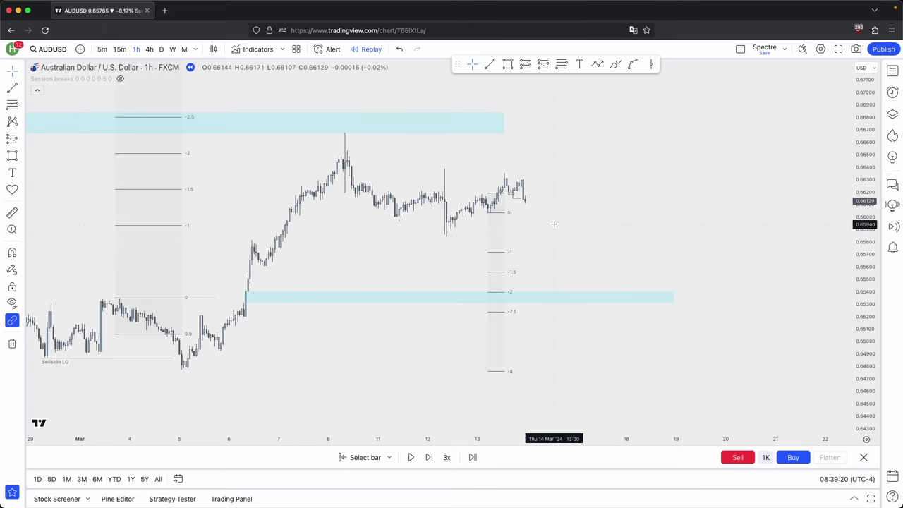
{"action": "scroll", "coordinate": [557, 254], "scroll_direction": "up", "scroll_amount": 1}
{"action": "left_click", "coordinate": [500, 309]}
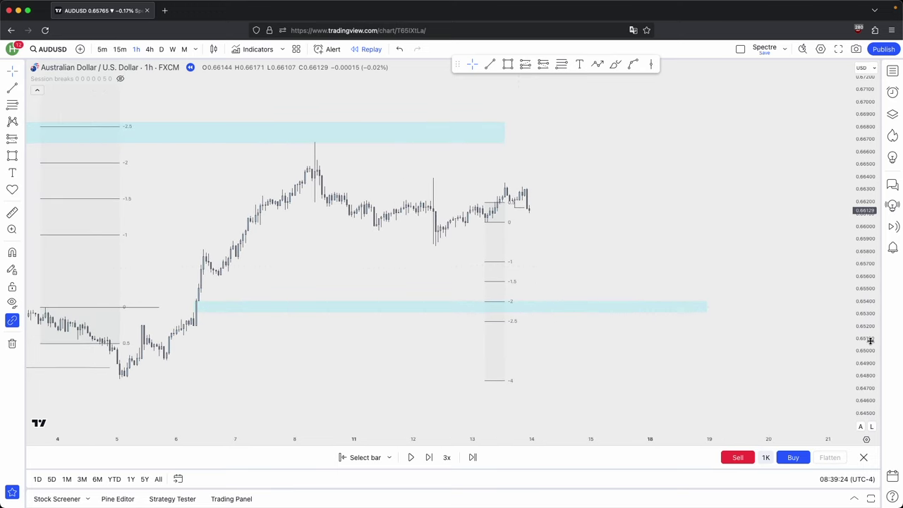
{"action": "scroll", "coordinate": [677, 274], "scroll_direction": "up", "scroll_amount": 1}
{"action": "left_click", "coordinate": [429, 458]}
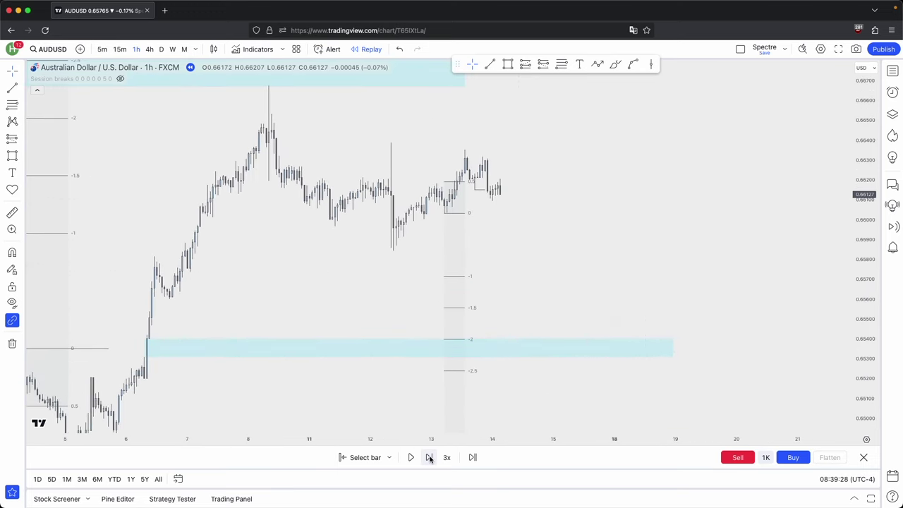
Draw a zone rectangle over the late March 13 drop at about 0.6617–0.6624, extended through March 15
{"action": "left_click", "coordinate": [509, 65]}
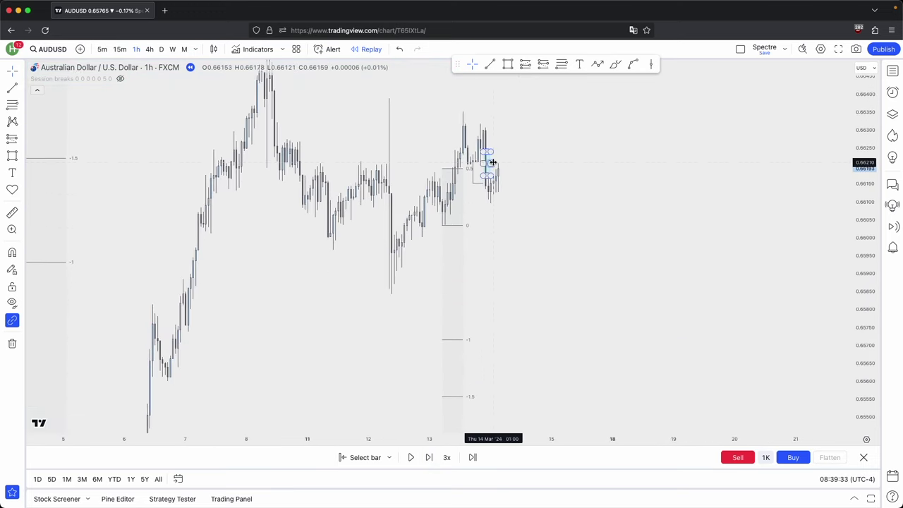
{"action": "left_click_drag", "start_coordinate": [492, 163], "coordinate": [601, 172]}
{"action": "left_click_drag", "start_coordinate": [547, 128], "coordinate": [544, 157]}
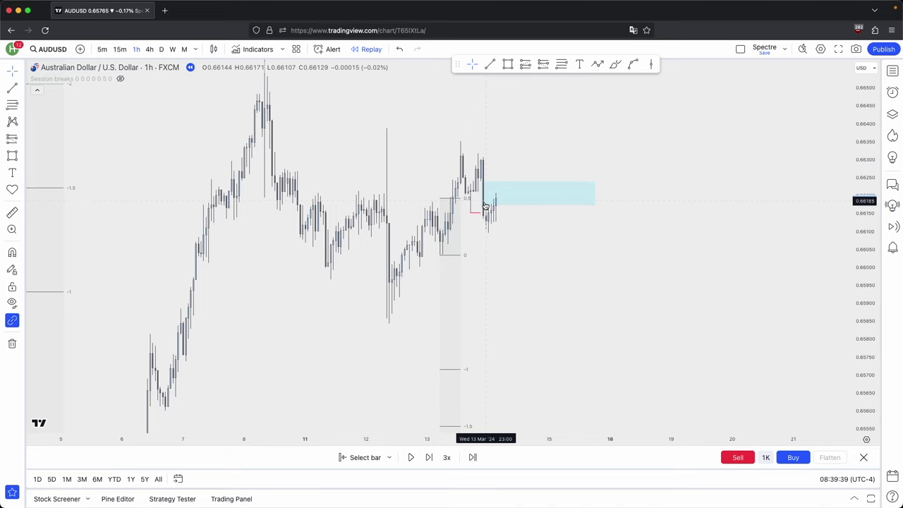
{"action": "left_click_drag", "start_coordinate": [481, 205], "coordinate": [483, 194]}
{"action": "left_click", "coordinate": [551, 237]}
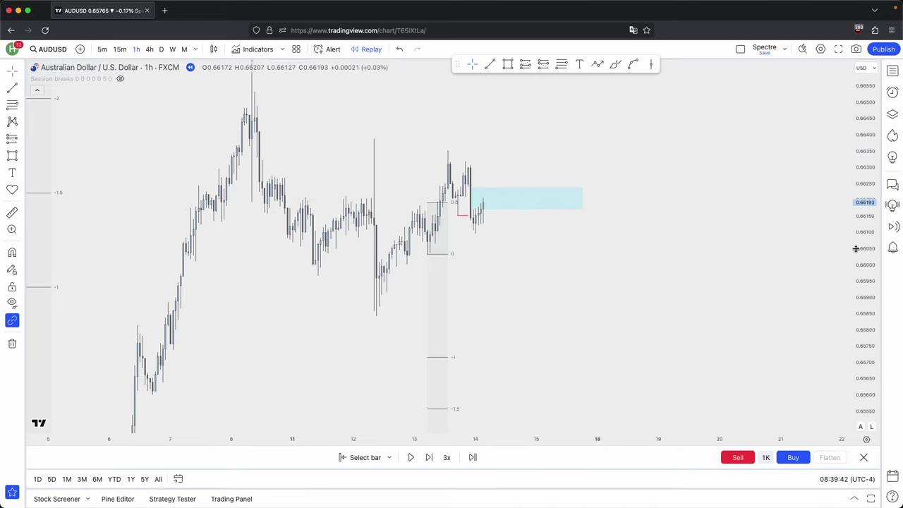
Draw a second zone rectangle just above it, from about 0.66249 to 0.66299, and extend it to March 15
{"action": "left_click", "coordinate": [511, 196]}
{"action": "left_click", "coordinate": [597, 327]}
{"action": "key", "text": "Escape"}
{"action": "left_click", "coordinate": [508, 64]}
{"action": "left_click", "coordinate": [468, 184]}
{"action": "left_click", "coordinate": [504, 167]}
{"action": "left_click_drag", "start_coordinate": [503, 176], "coordinate": [577, 193]}
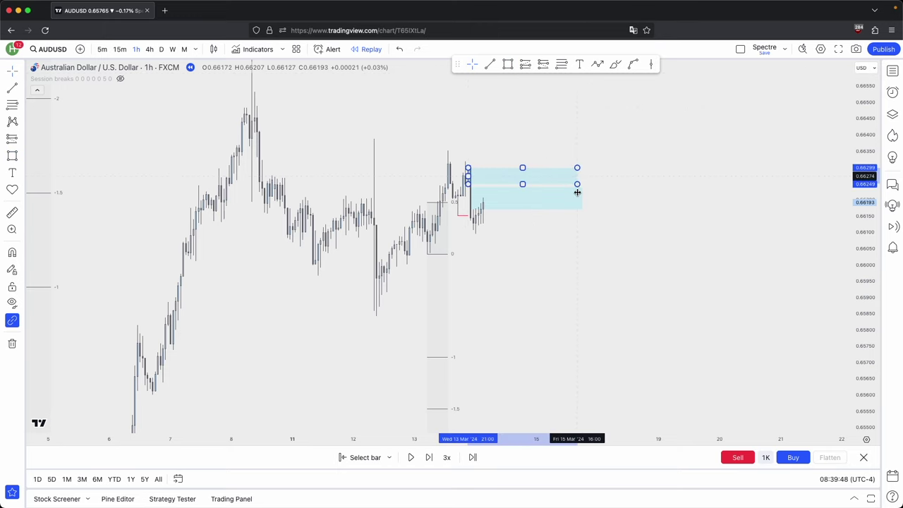
Switch to the 15-minute timeframe and step the replay forward through the March 14 08:30 spike to the 08:45 decline
{"action": "left_click", "coordinate": [118, 49]}
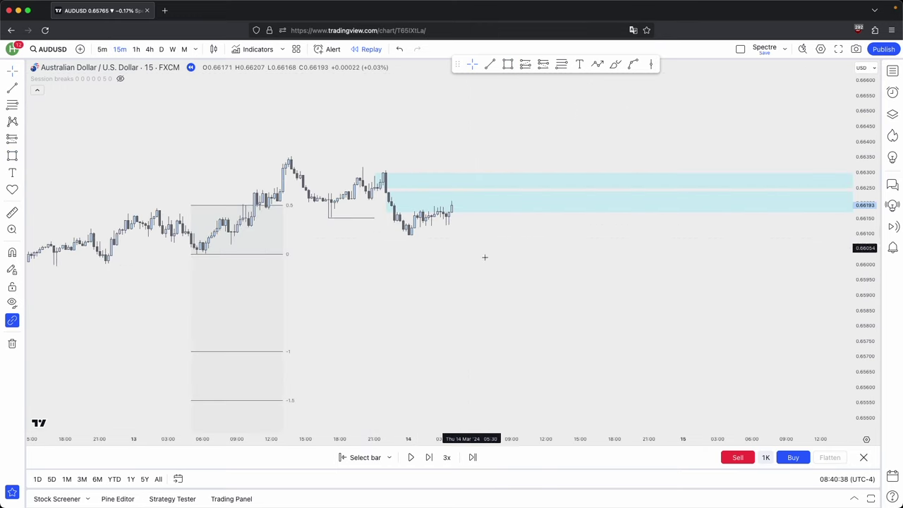
{"action": "left_click_drag", "start_coordinate": [484, 257], "coordinate": [488, 270]}
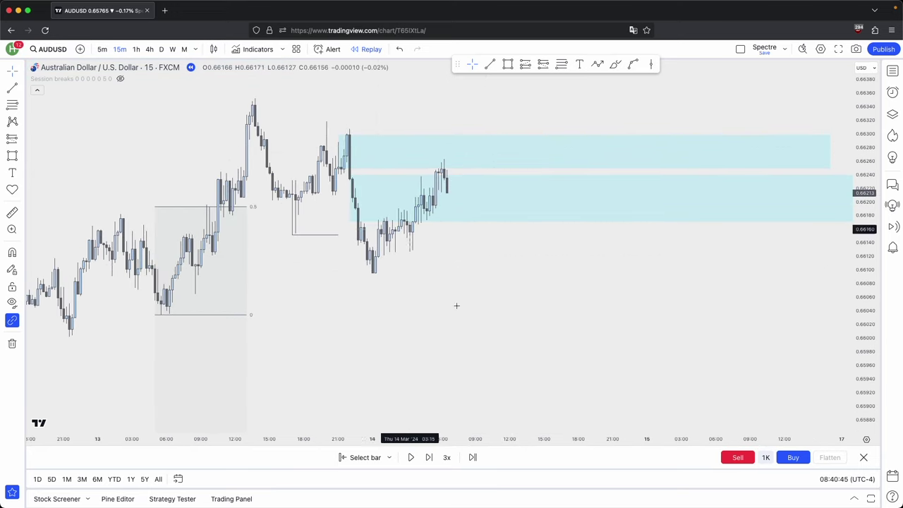
{"action": "left_click", "coordinate": [427, 457]}
{"action": "left_click", "coordinate": [426, 457]}
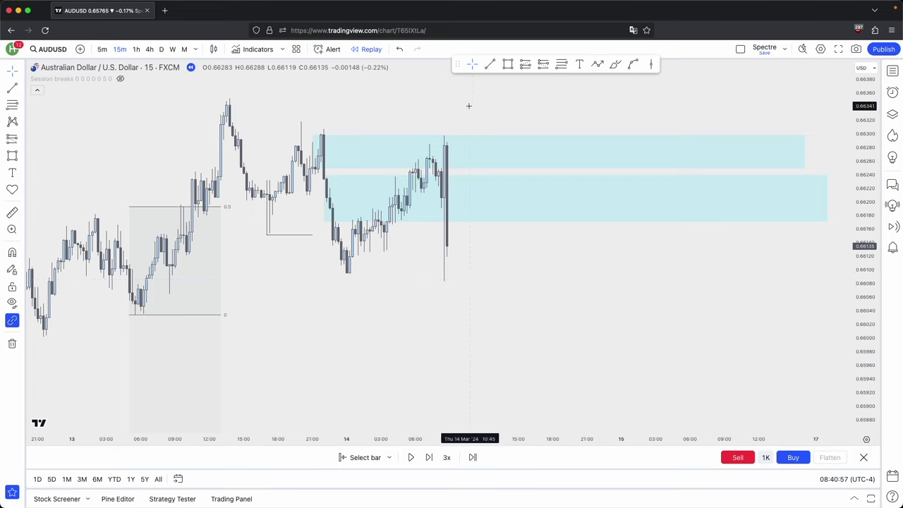
Draw a Fib projection on the March 14 08:30 spike, from its high at 0.66297 down to 0.66191
{"action": "left_click", "coordinate": [561, 65]}
{"action": "left_click", "coordinate": [444, 134], "text": "super"}
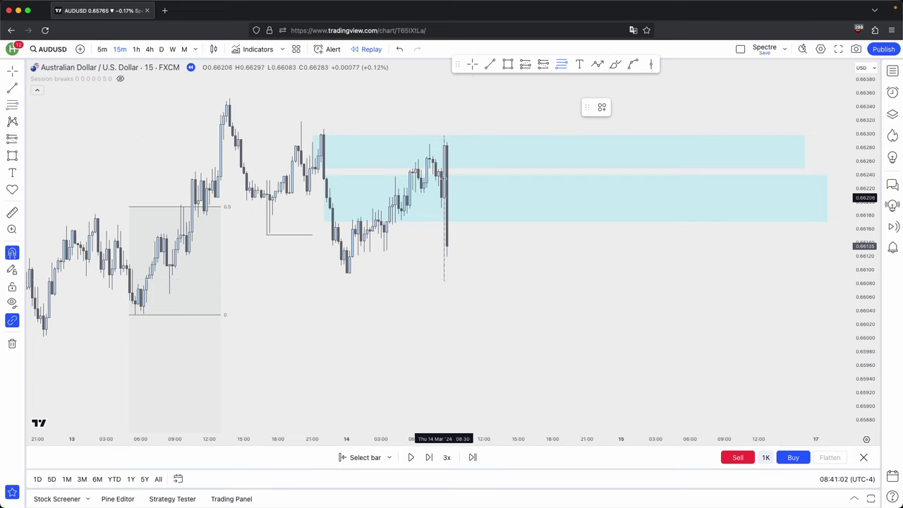
{"action": "left_click", "coordinate": [444, 134], "text": "super"}
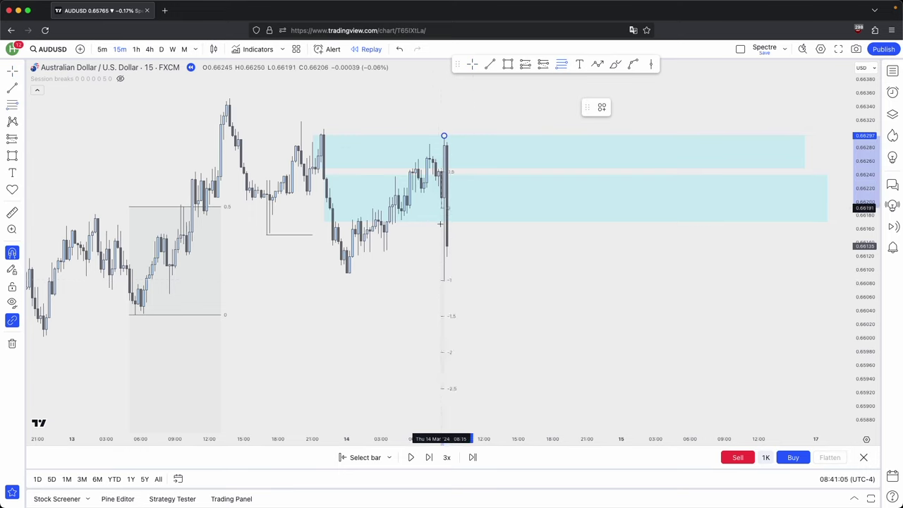
{"action": "left_click", "coordinate": [444, 208]}
{"action": "left_click_drag", "start_coordinate": [480, 248], "coordinate": [487, 216]}
{"action": "left_click_drag", "start_coordinate": [863, 275], "coordinate": [863, 391]}
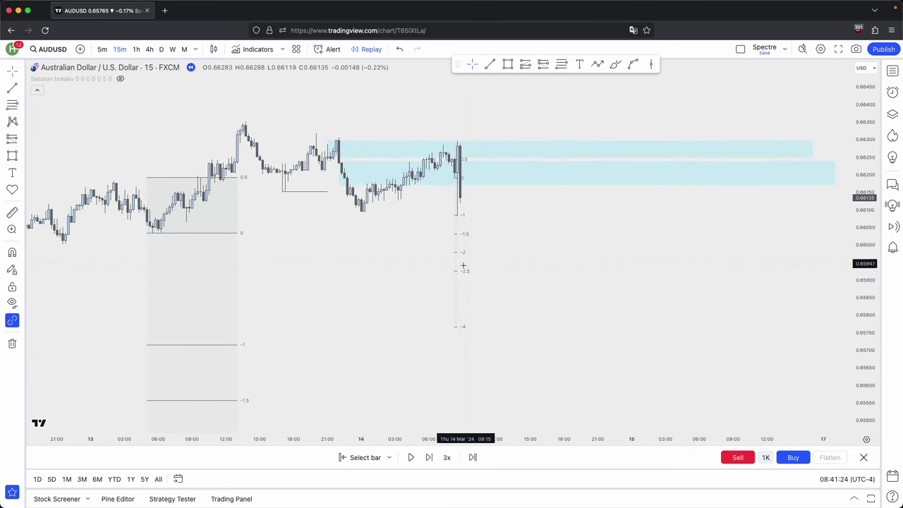
Draw an arrow from beside the latest March 14 candles down to the gap zone near 0.6535
{"action": "left_click_drag", "start_coordinate": [861, 246], "coordinate": [860, 352]}
{"action": "scroll", "coordinate": [797, 314], "scroll_direction": "down", "scroll_amount": 4}
{"action": "left_click_drag", "start_coordinate": [786, 301], "coordinate": [722, 232]}
{"action": "scroll", "coordinate": [721, 232], "scroll_direction": "down", "scroll_amount": 3}
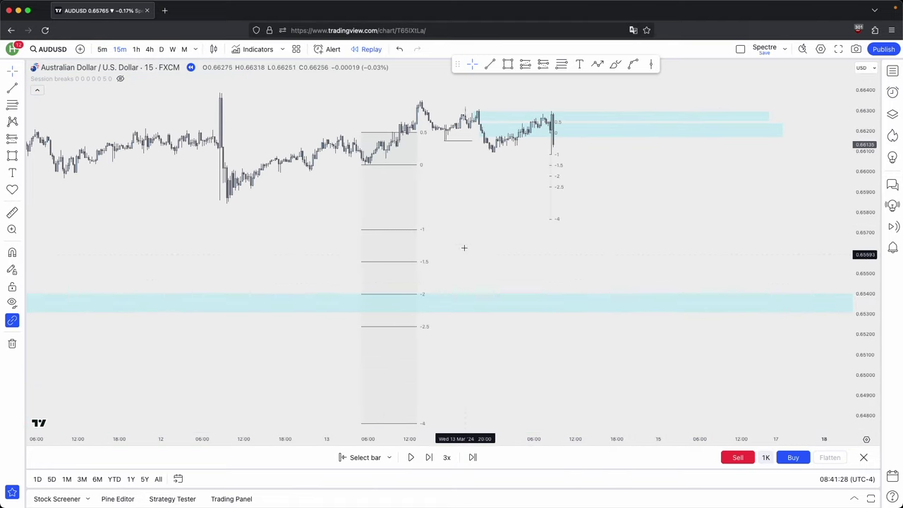
{"action": "key", "text": "alt+t"}
{"action": "left_click", "coordinate": [570, 151]}
{"action": "left_click", "coordinate": [607, 305]}
{"action": "left_click", "coordinate": [586, 285]}
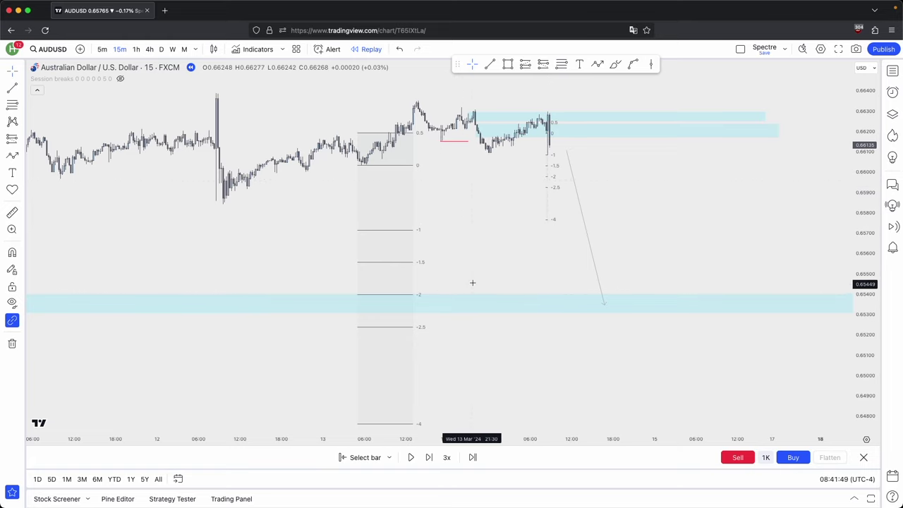
Draw a zone rectangle at about 0.66127–0.66188, spanning March 14 02:45 to 14:30
{"action": "scroll", "coordinate": [475, 291], "scroll_direction": "up", "scroll_amount": 6}
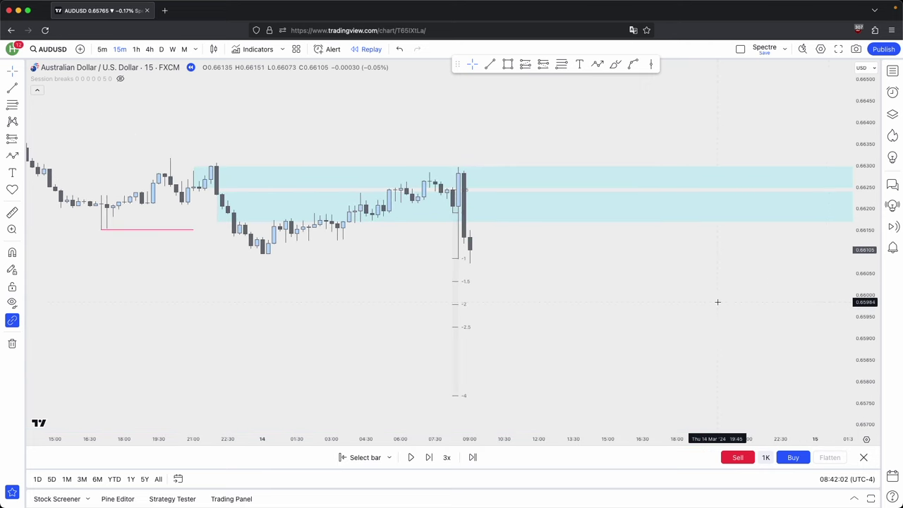
{"action": "left_click", "coordinate": [408, 220]}
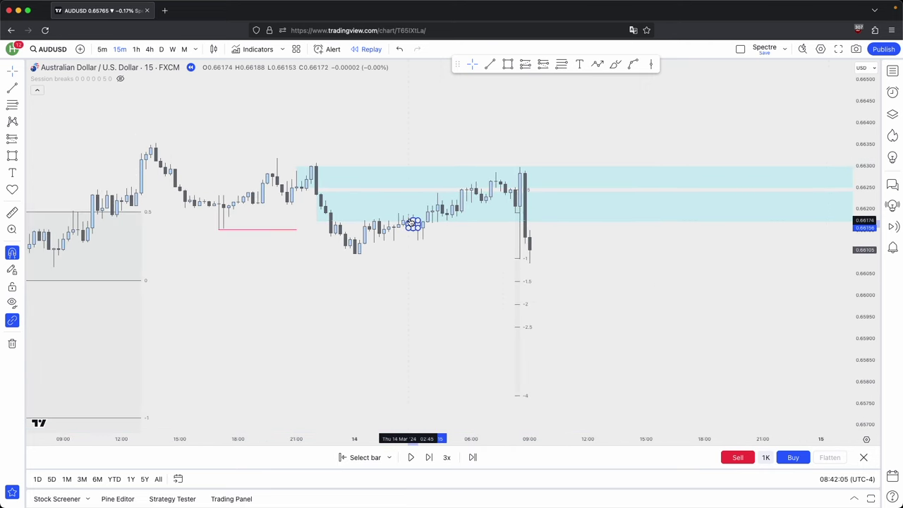
{"action": "left_click", "coordinate": [418, 227]}
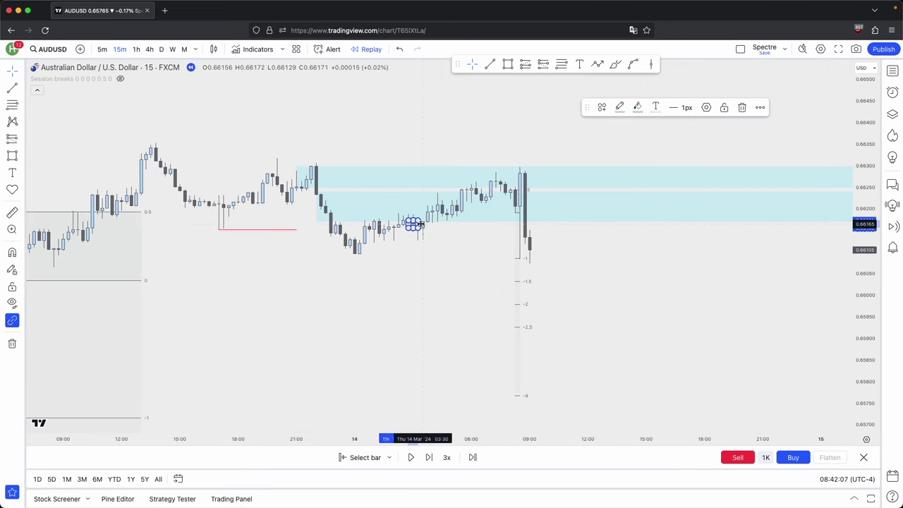
{"action": "left_click_drag", "start_coordinate": [420, 224], "coordinate": [638, 255]}
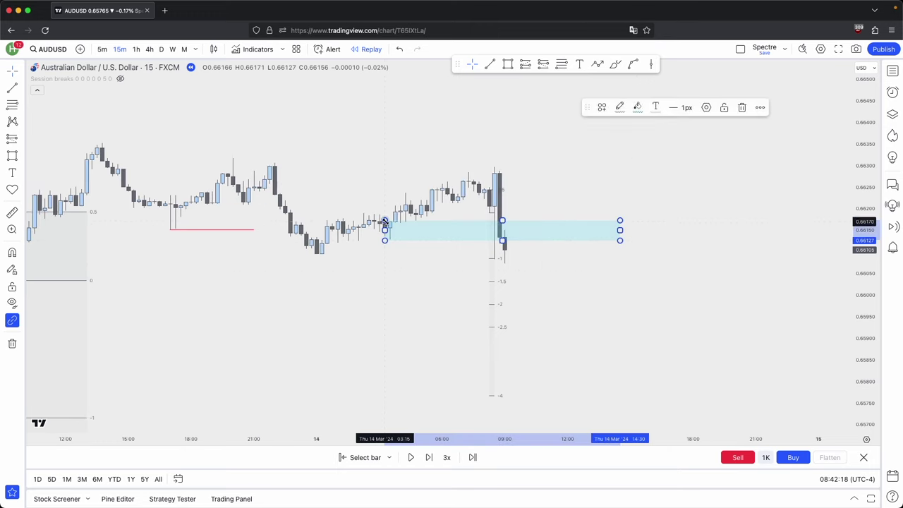
{"action": "left_click_drag", "start_coordinate": [374, 219], "coordinate": [376, 217]}
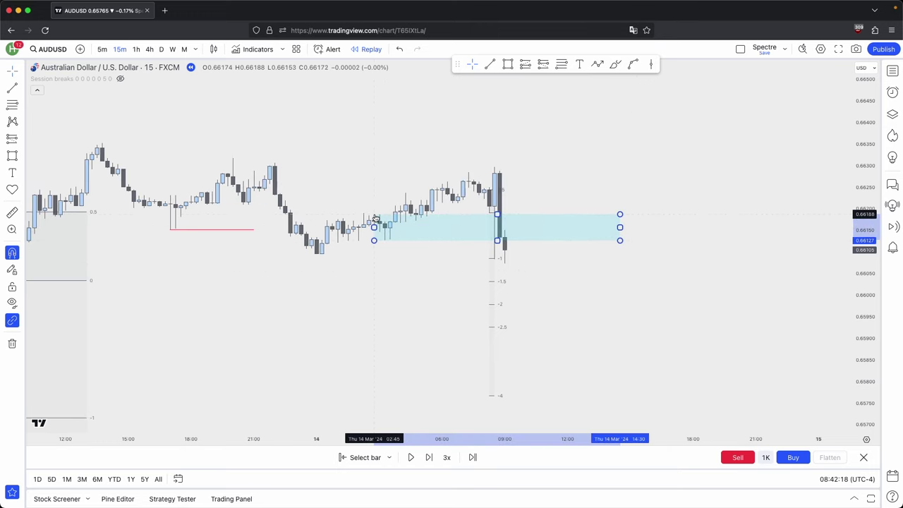
Place a short position with entry at 0.66127, stop at 0.66202 and target near the -2.5 level at about 0.65923
{"action": "left_click", "coordinate": [544, 64]}
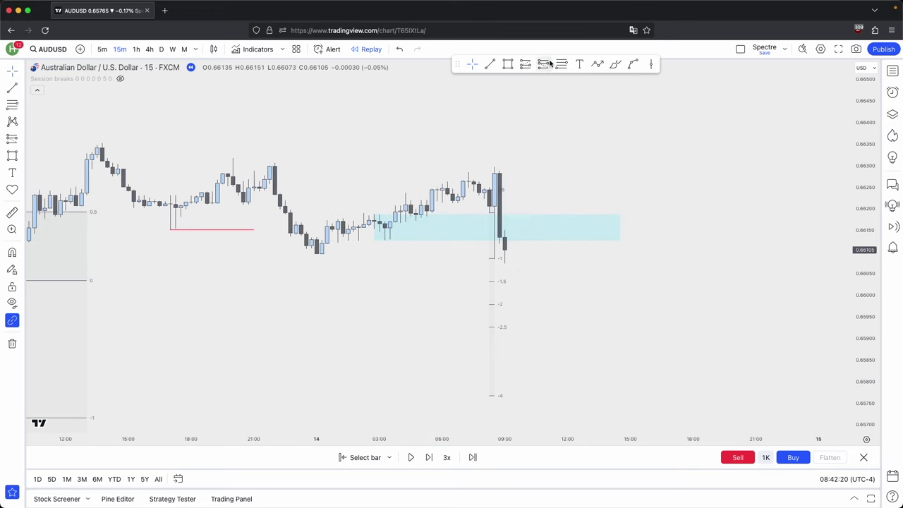
{"action": "left_click", "coordinate": [530, 253]}
{"action": "mouse_move", "coordinate": [555, 252]}
{"action": "left_mouse_down"}
{"action": "mouse_move", "coordinate": [524, 230]}
{"action": "mouse_move", "coordinate": [539, 240]}
{"action": "mouse_move", "coordinate": [516, 208]}
{"action": "left_mouse_up"}
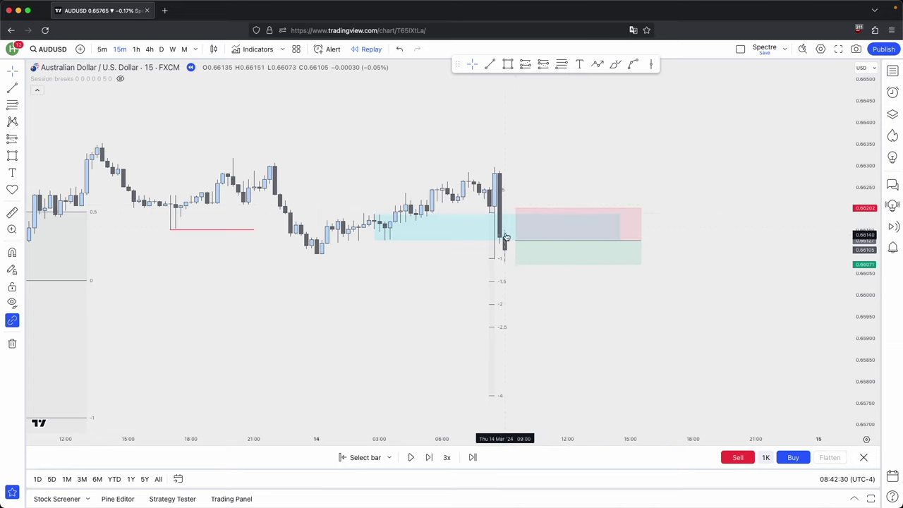
{"action": "left_click_drag", "start_coordinate": [516, 264], "coordinate": [516, 328]}
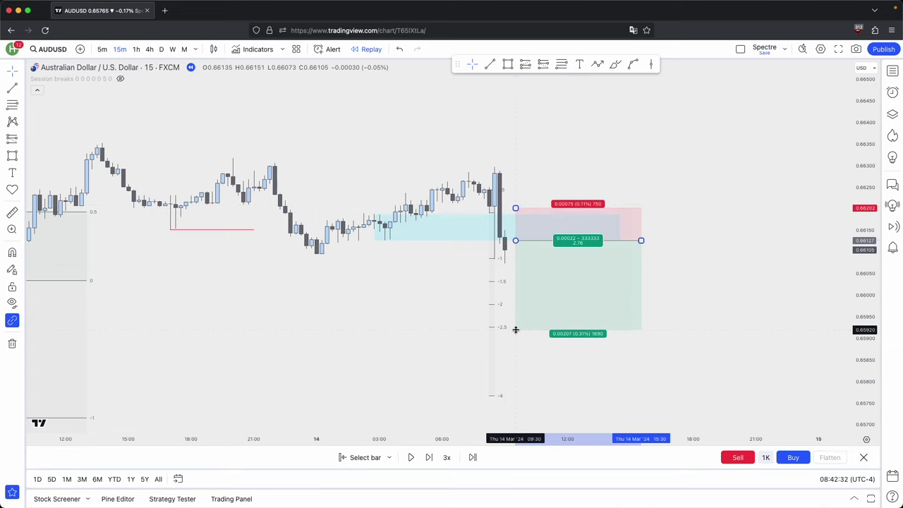
{"action": "left_click", "coordinate": [501, 314]}
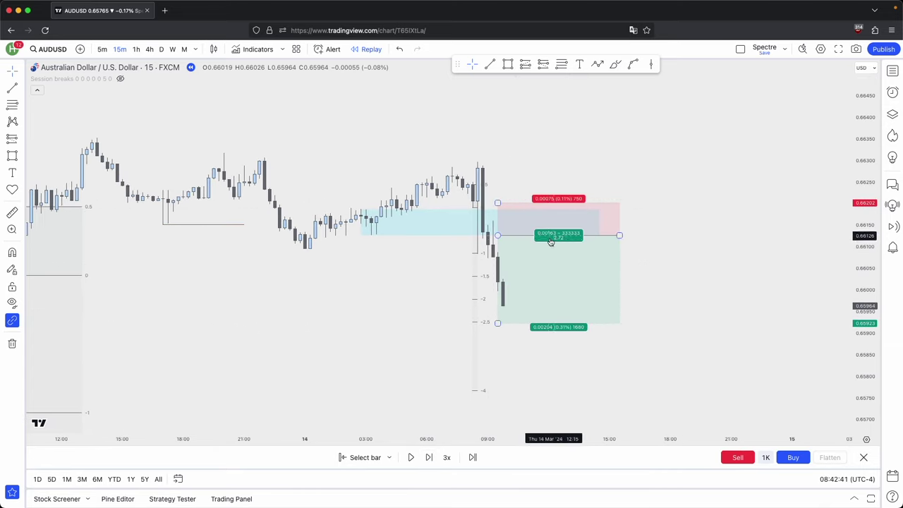
Step the 15-minute replay forward until price trades below the short position's target
{"action": "left_click", "coordinate": [429, 458]}
{"action": "left_click", "coordinate": [429, 458]}
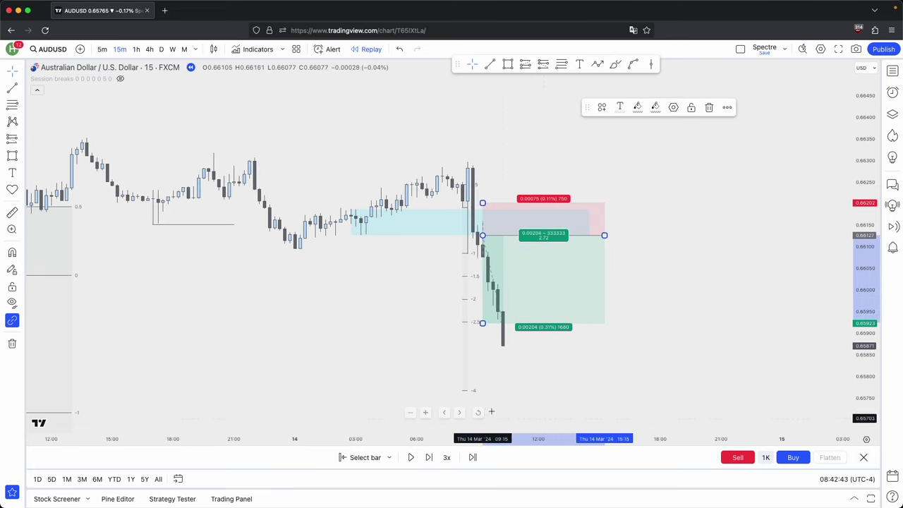
Examine the March 6 gap zone against the larger Fib's -2 and -2.5 levels and the latest decline
{"action": "left_click_drag", "start_coordinate": [561, 367], "coordinate": [541, 209]}
{"action": "scroll", "coordinate": [598, 209], "scroll_direction": "down", "scroll_amount": 3}
{"action": "left_click_drag", "start_coordinate": [865, 251], "coordinate": [864, 373]}
{"action": "scroll", "coordinate": [725, 304], "scroll_direction": "down", "scroll_amount": 4}
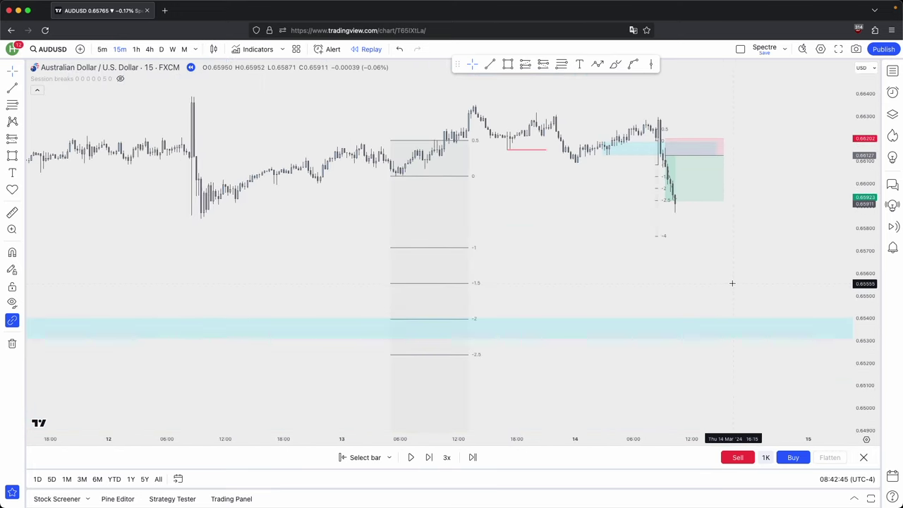
{"action": "left_click_drag", "start_coordinate": [731, 284], "coordinate": [627, 297]}
{"action": "scroll", "coordinate": [621, 297], "scroll_direction": "down", "scroll_amount": 1}
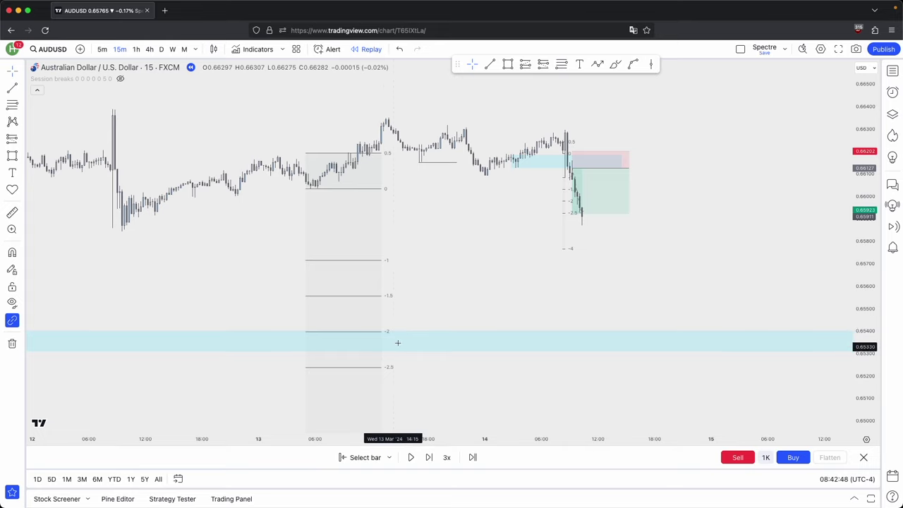
{"action": "scroll", "coordinate": [412, 329], "scroll_direction": "down", "scroll_amount": 2}
{"action": "scroll", "coordinate": [395, 335], "scroll_direction": "down", "scroll_amount": 5}
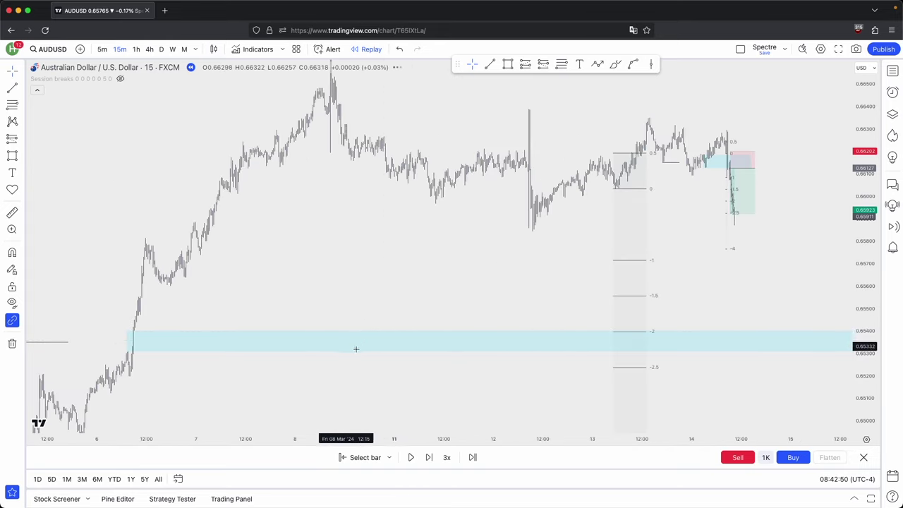
Lower the short position's target to about 0.65404, at the larger Fib's -2 level and the upper edge of the gap zone
{"action": "scroll", "coordinate": [469, 346], "scroll_direction": "up", "scroll_amount": 5}
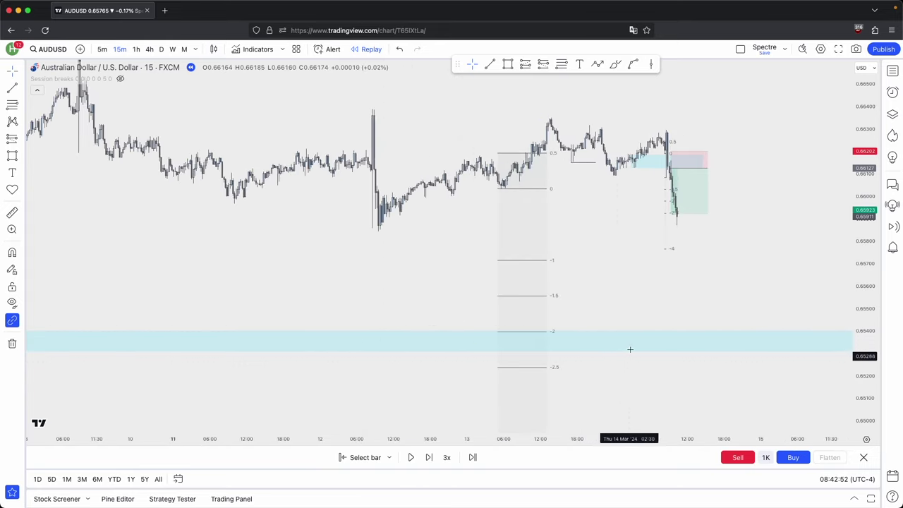
{"action": "left_click_drag", "start_coordinate": [665, 311], "coordinate": [566, 308]}
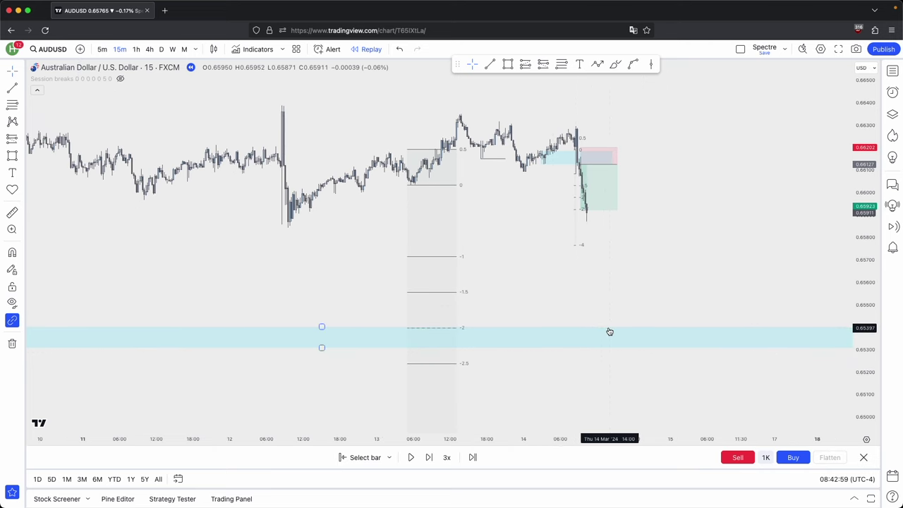
{"action": "scroll", "coordinate": [599, 282], "scroll_direction": "right", "scroll_amount": 5}
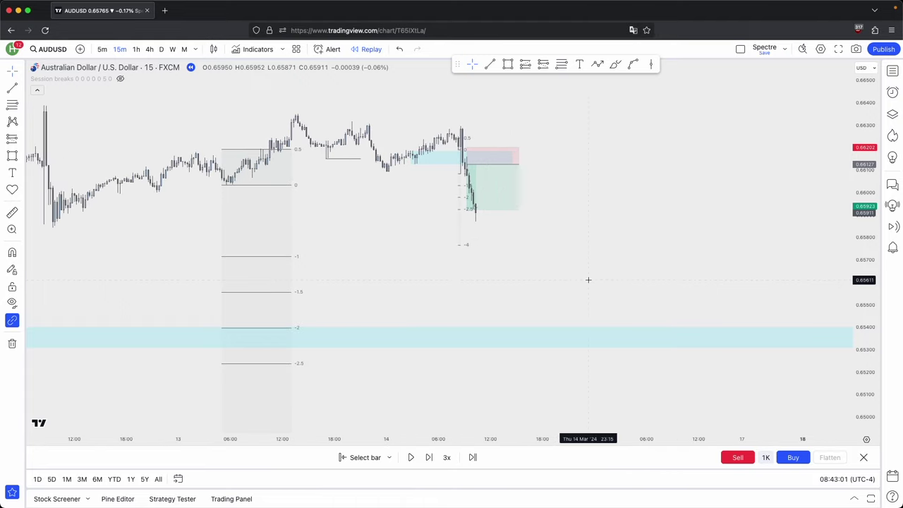
{"action": "left_click", "coordinate": [466, 210]}
{"action": "left_click_drag", "start_coordinate": [467, 210], "coordinate": [467, 327]}
{"action": "left_click", "coordinate": [288, 379]}
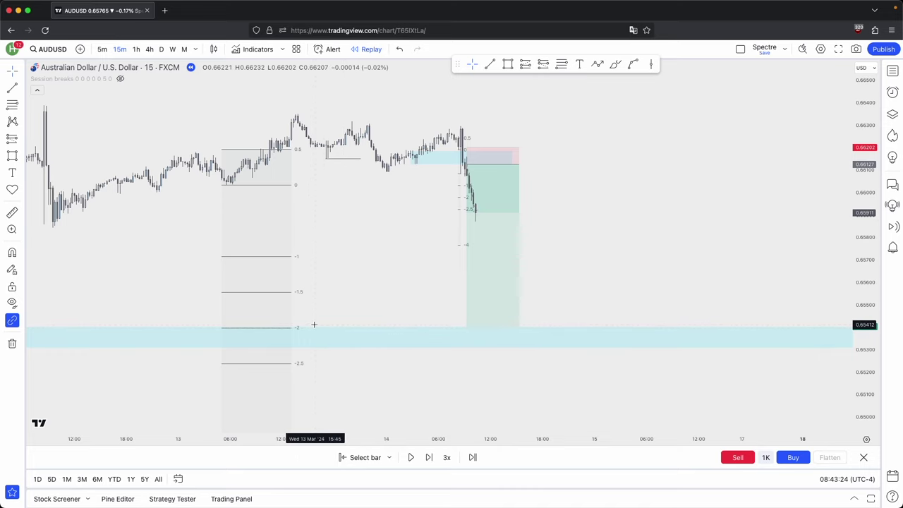
Step the replay forward on the 1-hour chart until price trades below the short position's target and the gap zone
{"action": "scroll", "coordinate": [311, 331], "scroll_direction": "left", "scroll_amount": 3}
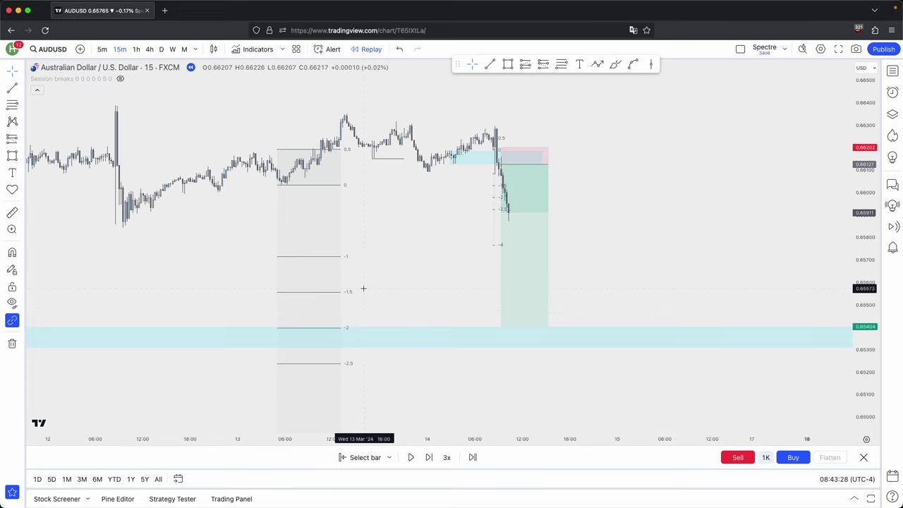
{"action": "scroll", "coordinate": [420, 215], "scroll_direction": "right", "scroll_amount": 3}
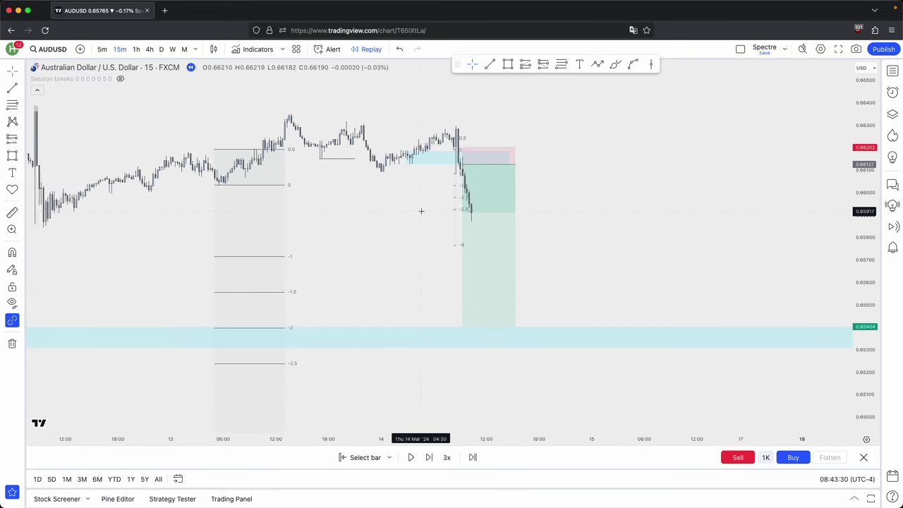
{"action": "scroll", "coordinate": [420, 216], "scroll_direction": "right", "scroll_amount": 1}
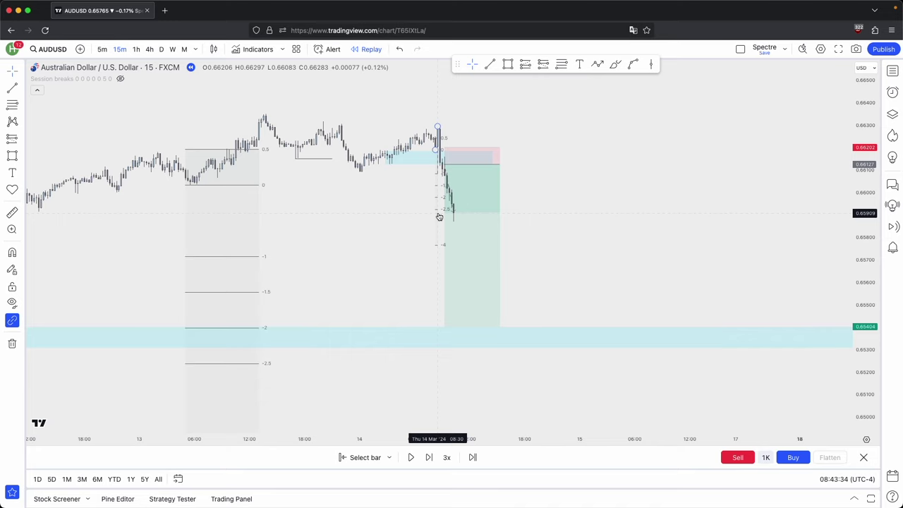
{"action": "scroll", "coordinate": [430, 226], "scroll_direction": "right", "scroll_amount": 1}
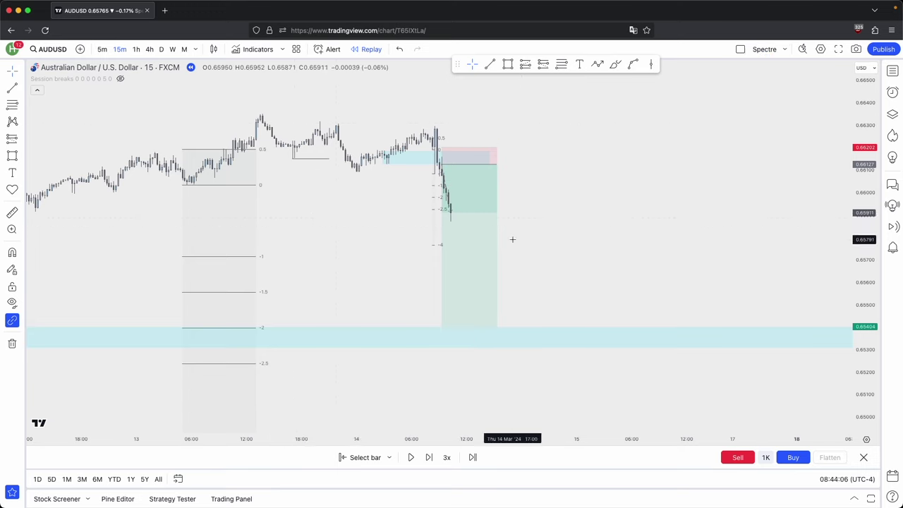
{"action": "left_click", "coordinate": [429, 457]}
{"action": "left_click", "coordinate": [428, 457]}
{"action": "left_click", "coordinate": [431, 458]}
{"action": "left_click", "coordinate": [429, 458]}
{"action": "left_click", "coordinate": [429, 457]}
{"action": "left_click", "coordinate": [429, 457]}
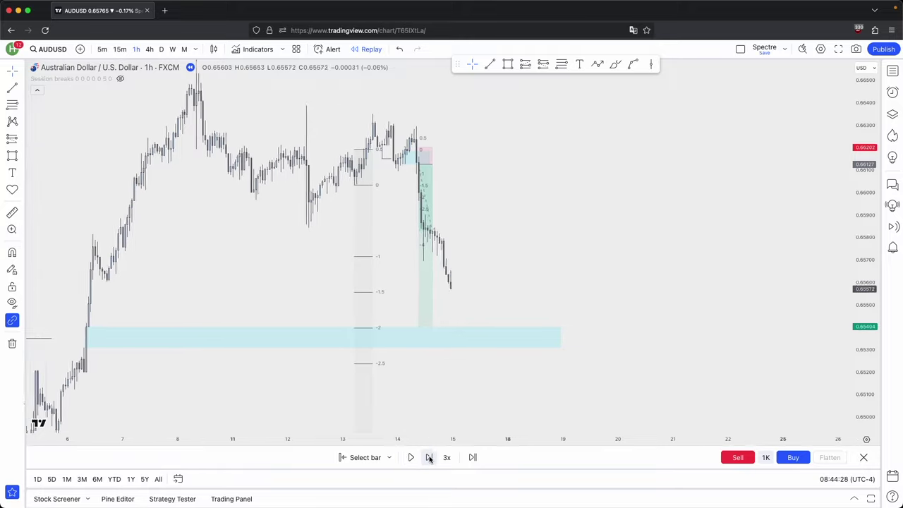
{"action": "left_click", "coordinate": [429, 459]}
{"action": "left_click", "coordinate": [429, 458]}
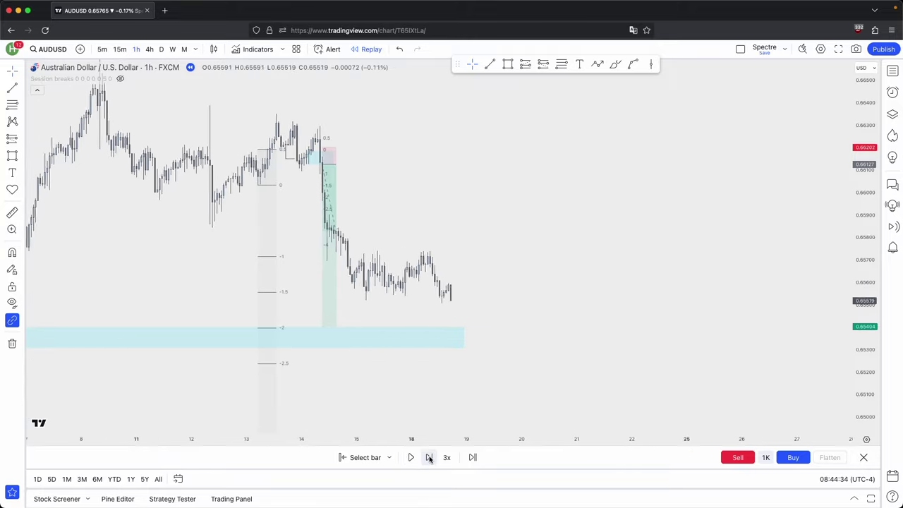
{"action": "left_click", "coordinate": [429, 459]}
Extend the short position to March 19 07:00, and delete it together with this example's Fibs, zones and structure line
{"action": "scroll", "coordinate": [463, 254], "scroll_direction": "down", "scroll_amount": 2}
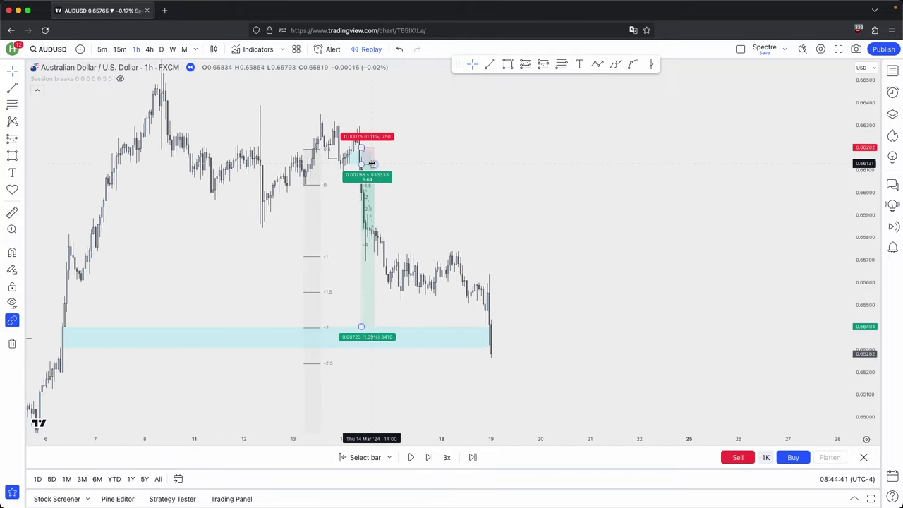
{"action": "left_click_drag", "start_coordinate": [373, 164], "coordinate": [506, 164]}
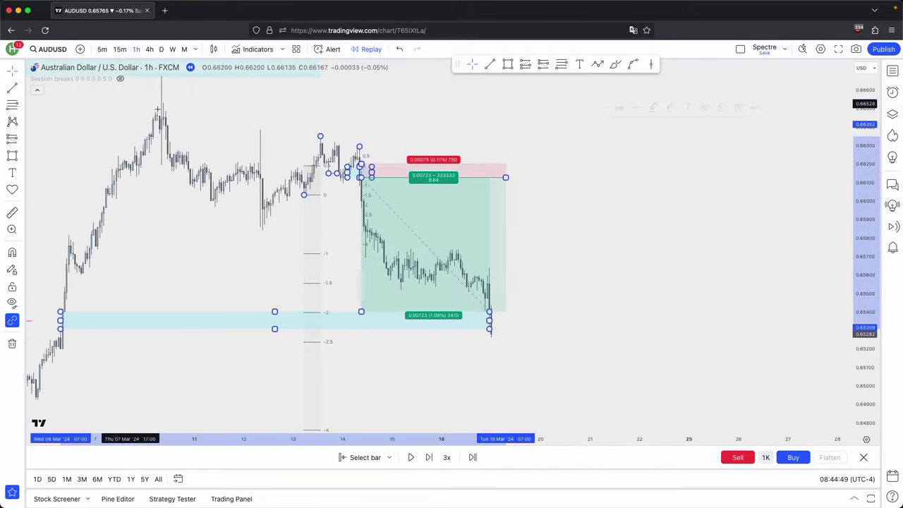
{"action": "left_click", "coordinate": [738, 108]}
{"action": "left_click_drag", "start_coordinate": [621, 207], "coordinate": [564, 227]}
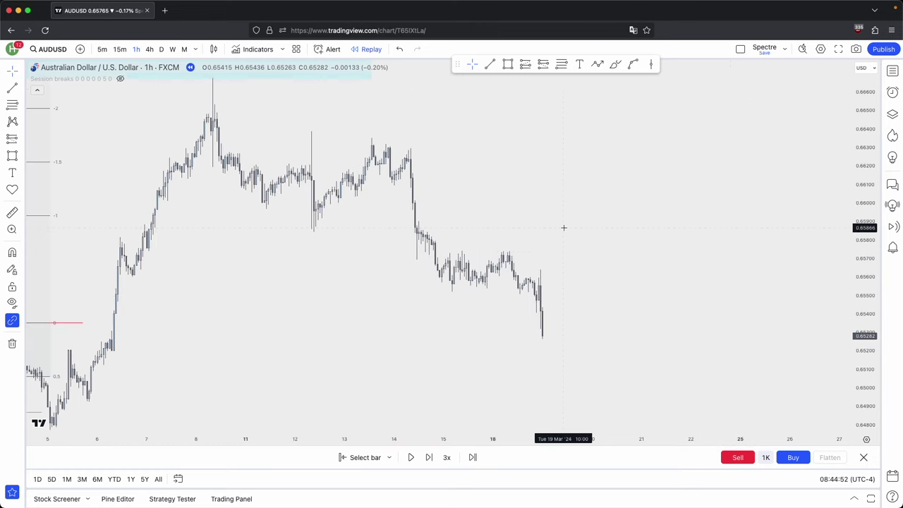